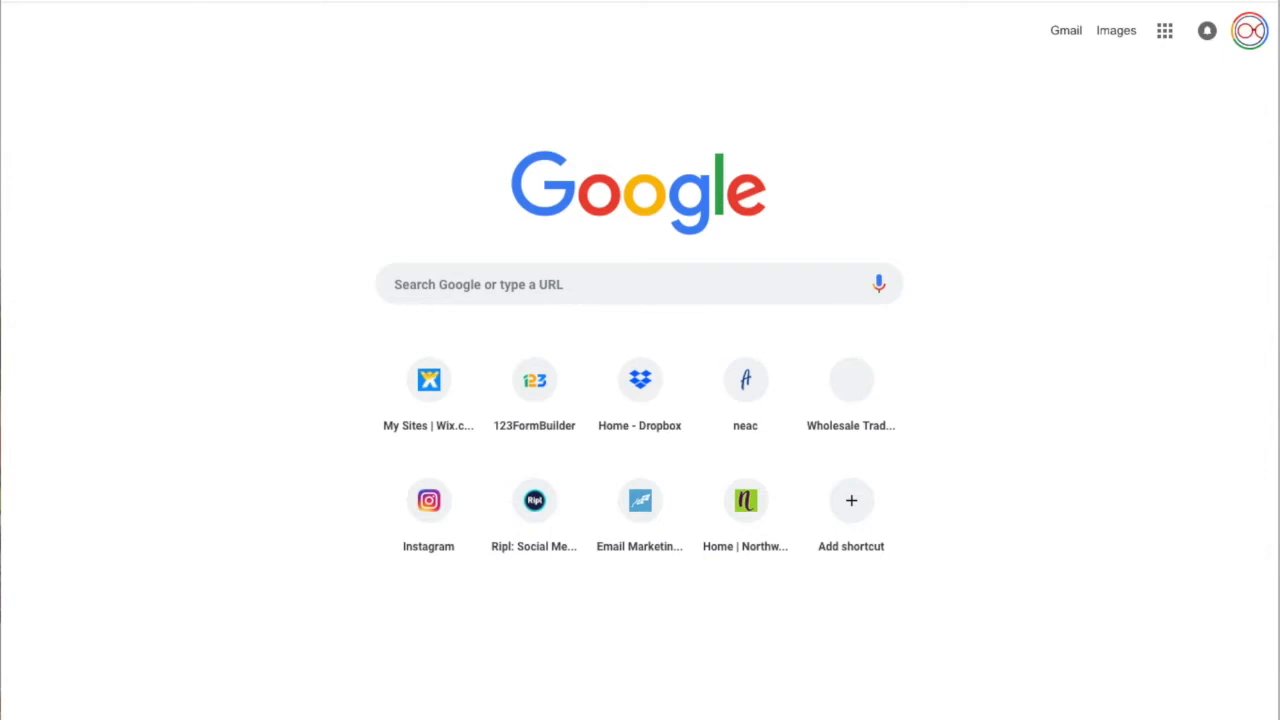
text(www.)
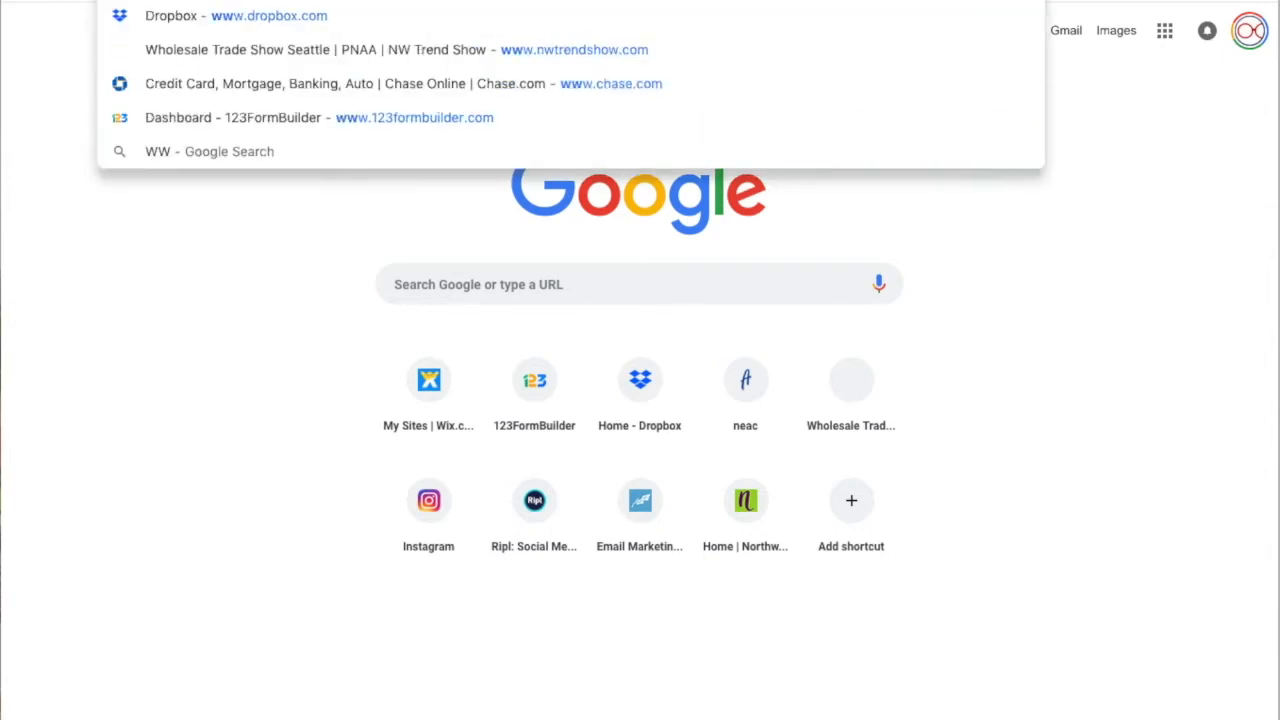
text(s)
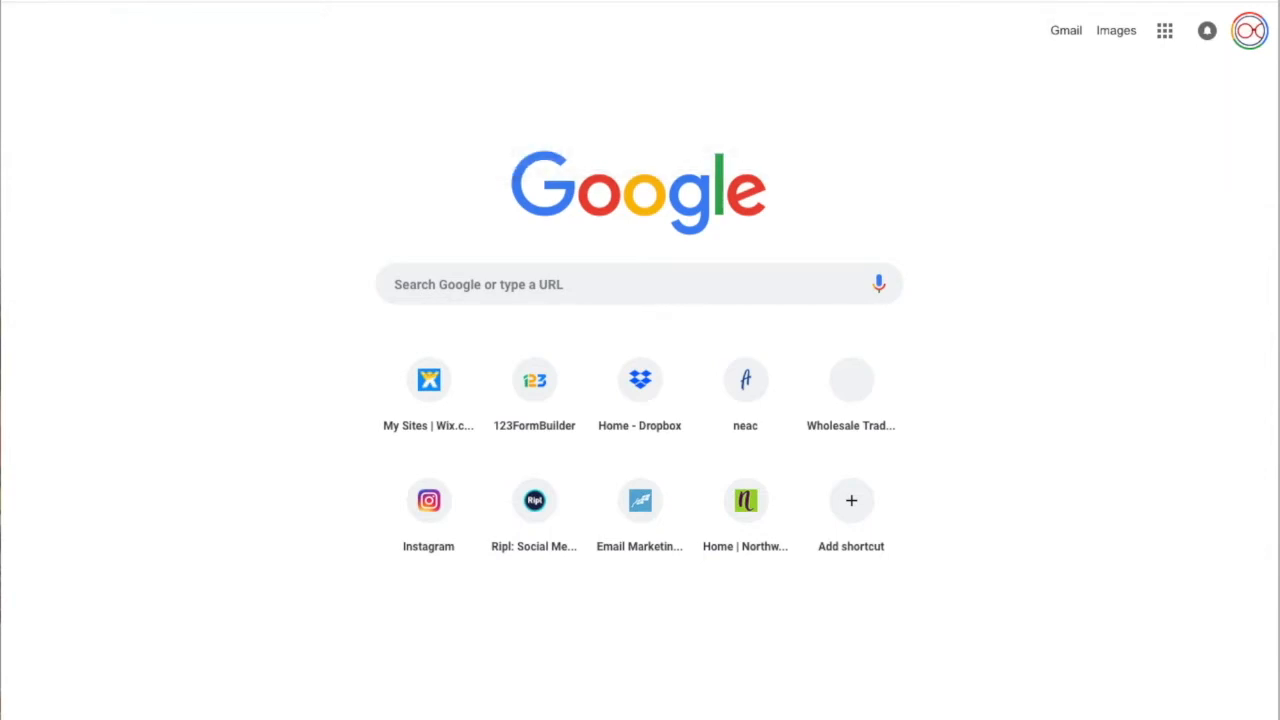
text(www.ne)
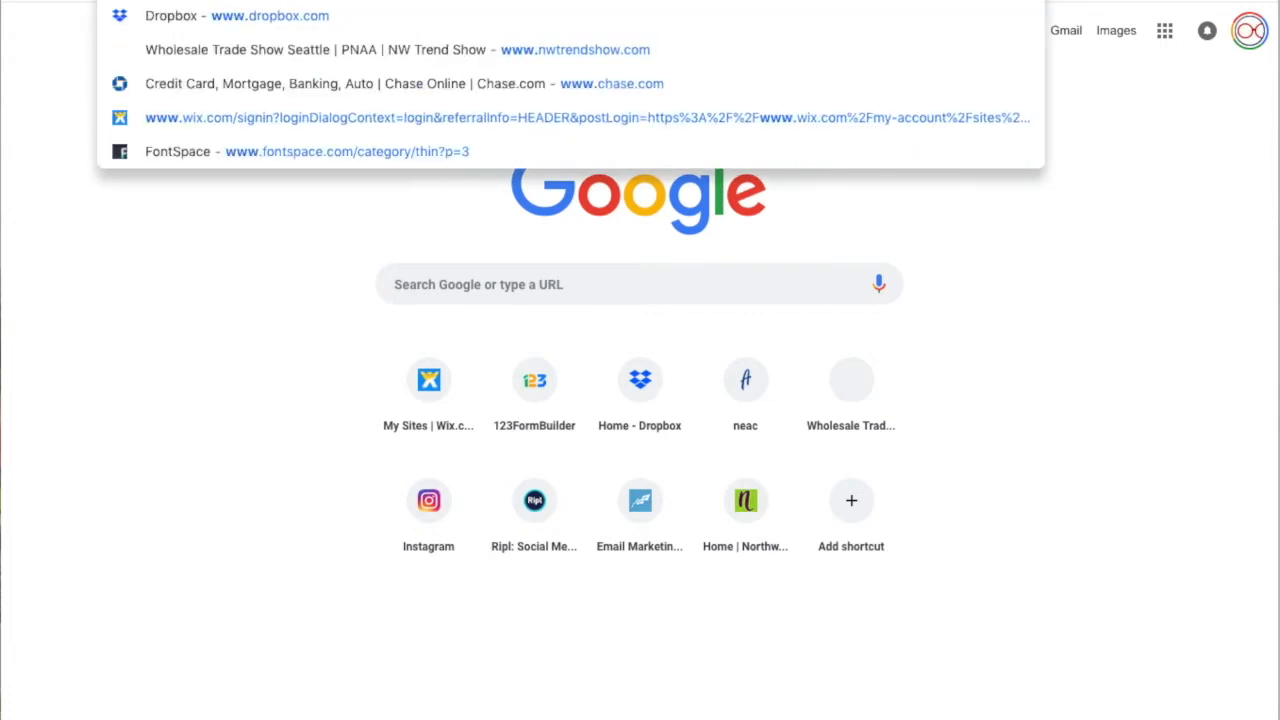
text(acshow.com)
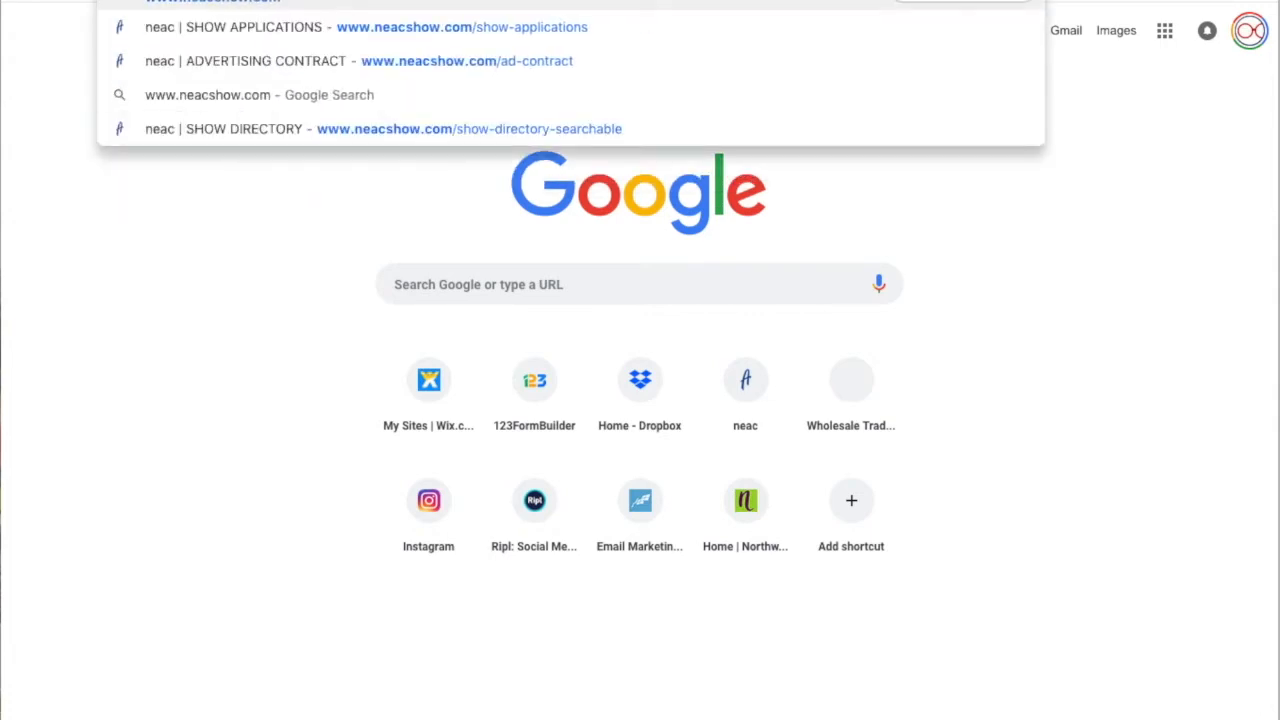
key(Return)
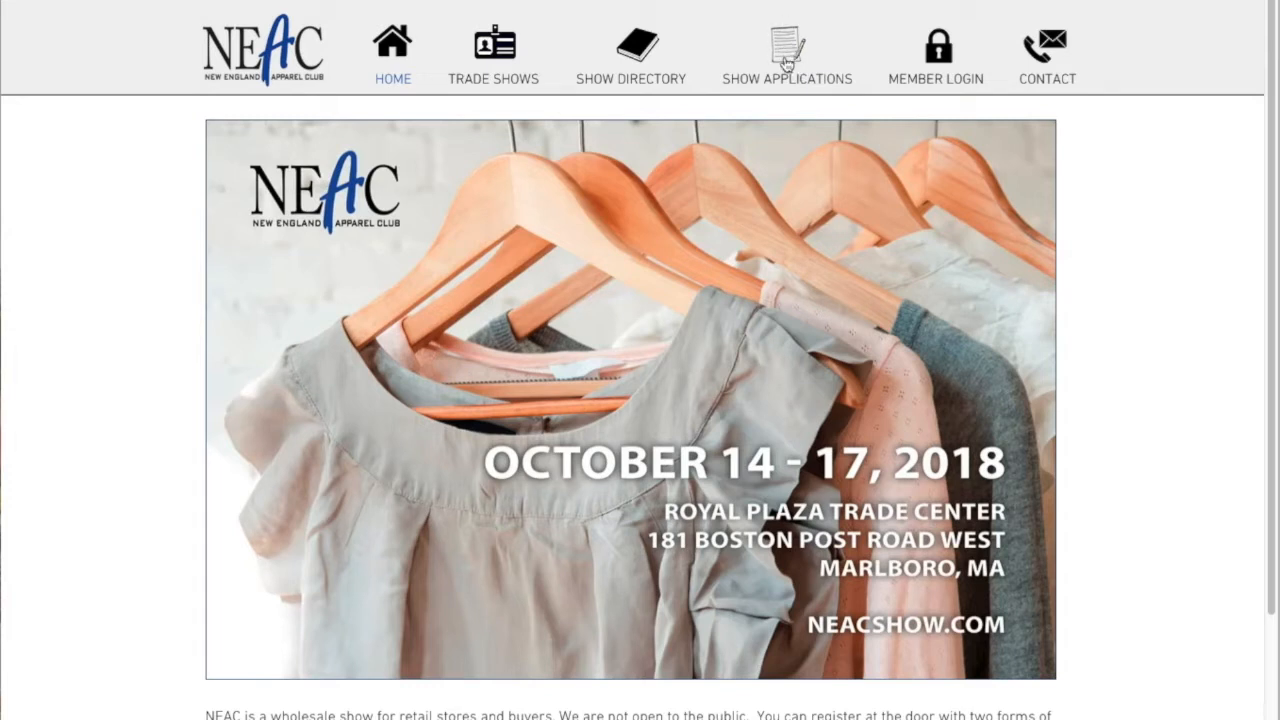
Open Show Applications and enter the guest area password to unlock the page
click(766, 88)
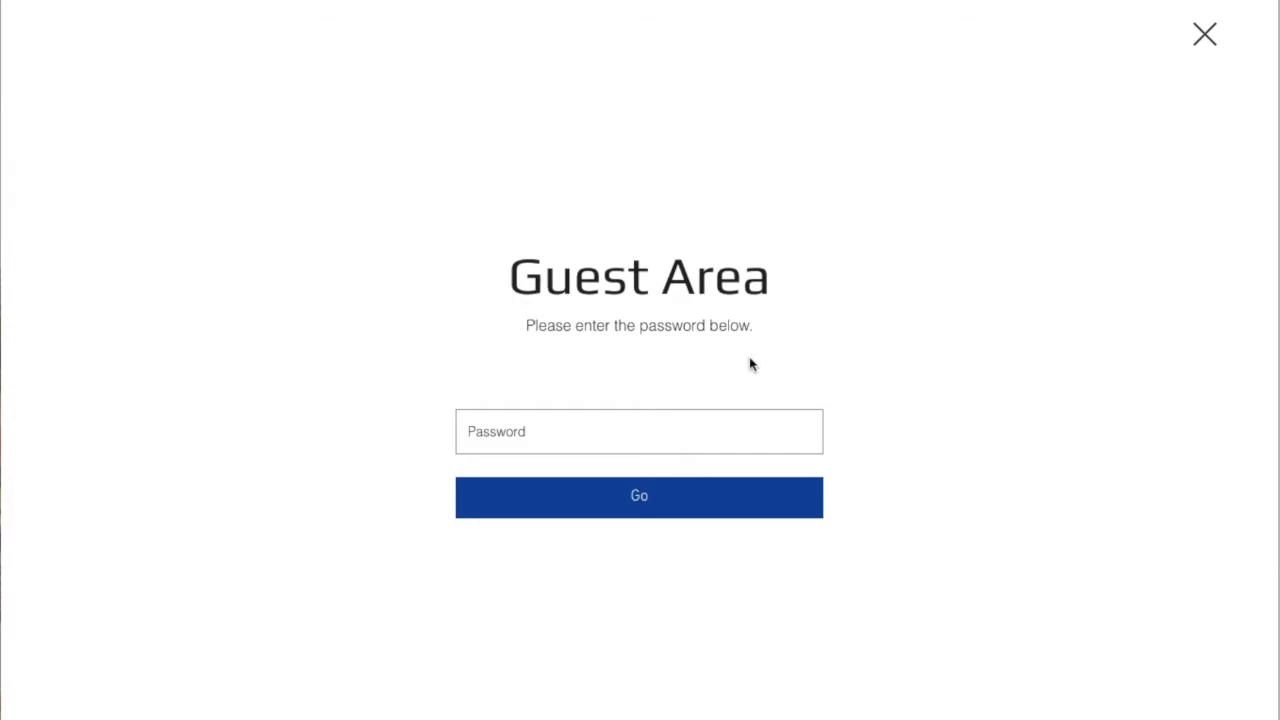
click(515, 432)
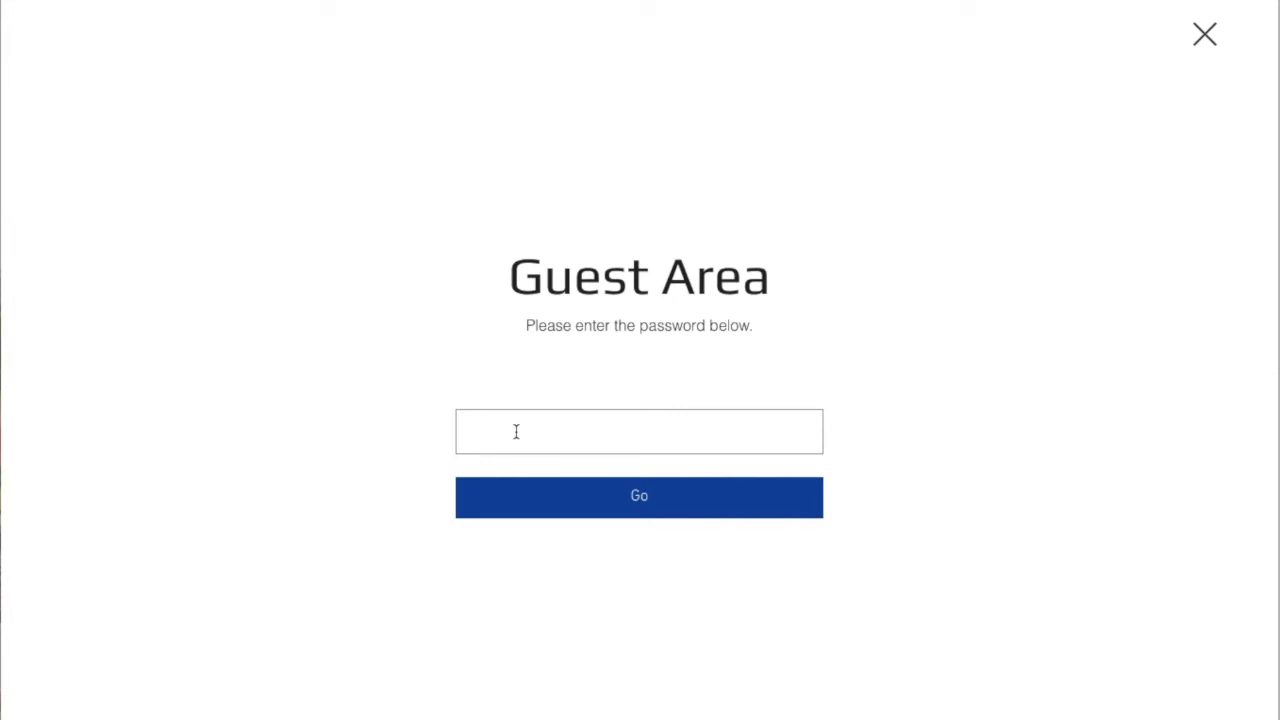
text(•••••••)
click(615, 504)
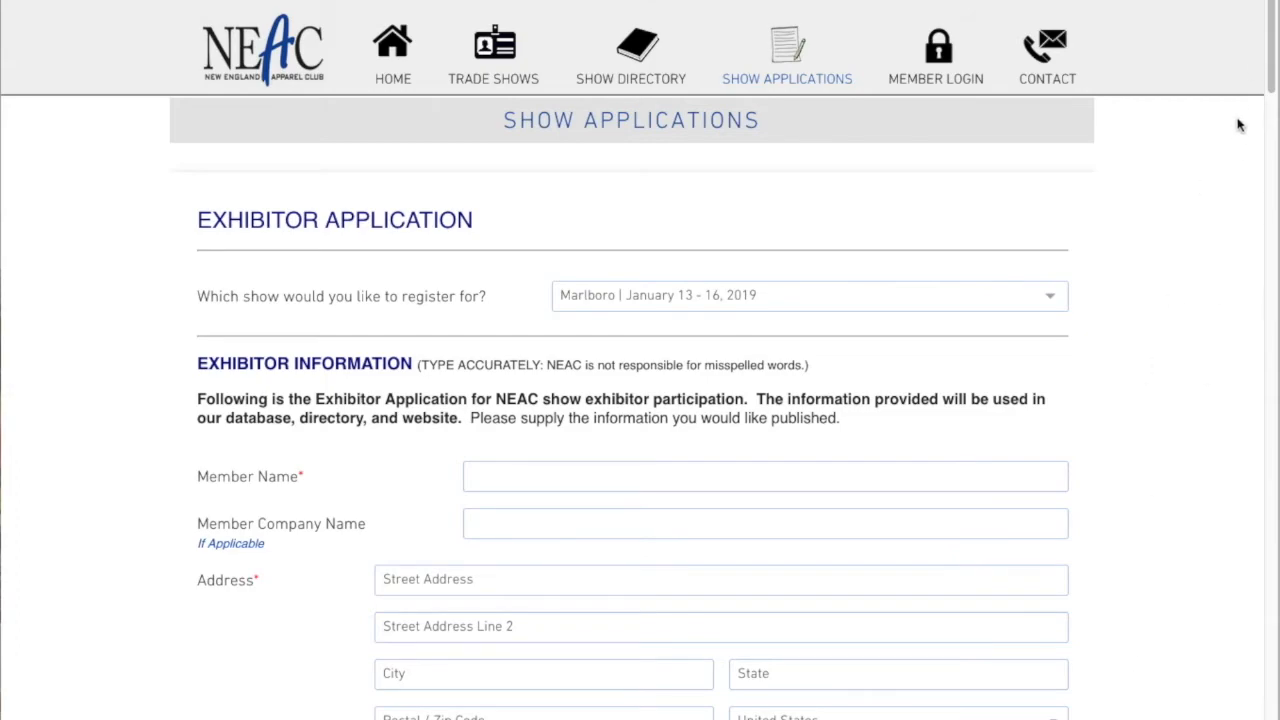
Review the application page, then choose Marlboro | January 13 - 16, 2019 as the show to register for
drag(1273, 5, 1256, 712)
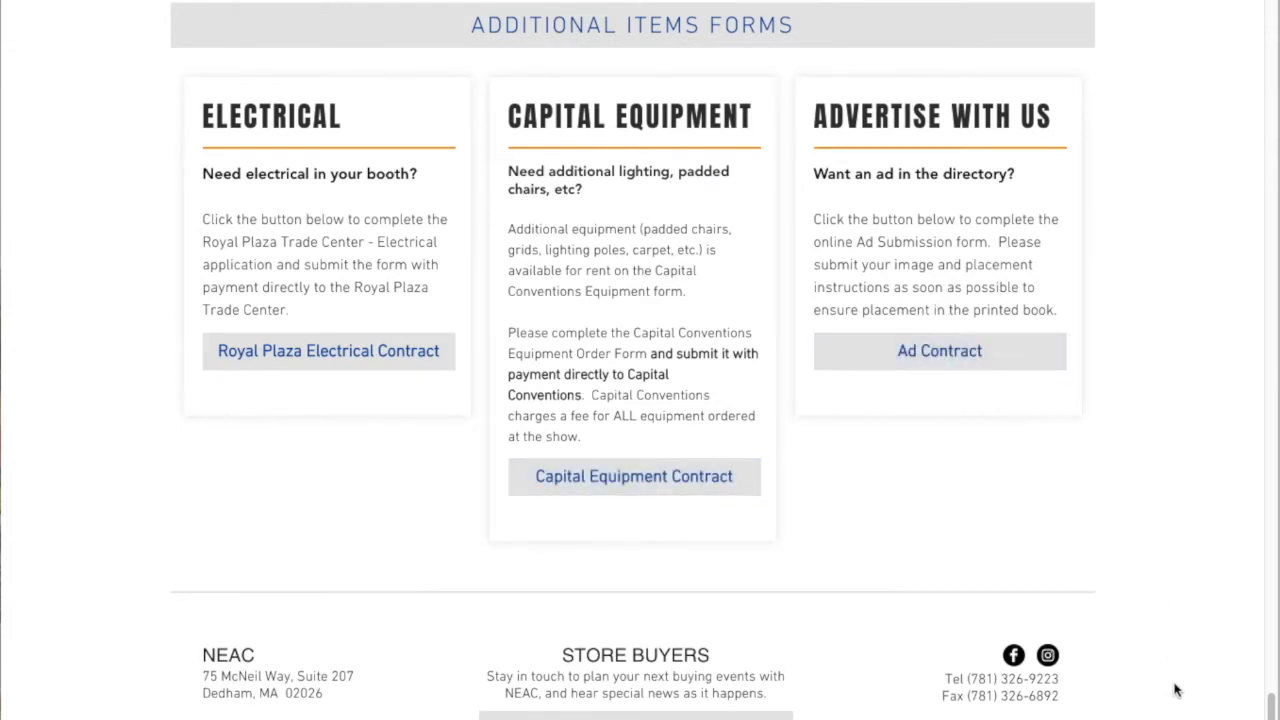
drag(1271, 703, 1269, 6)
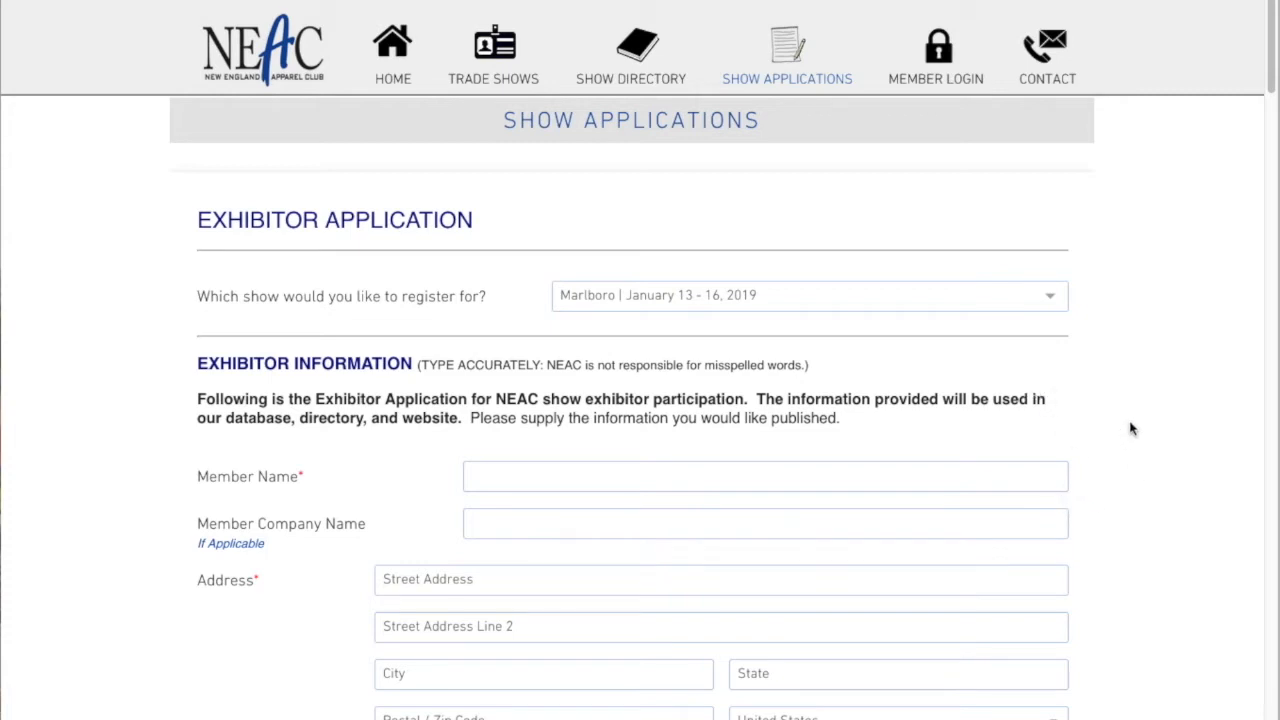
click(658, 300)
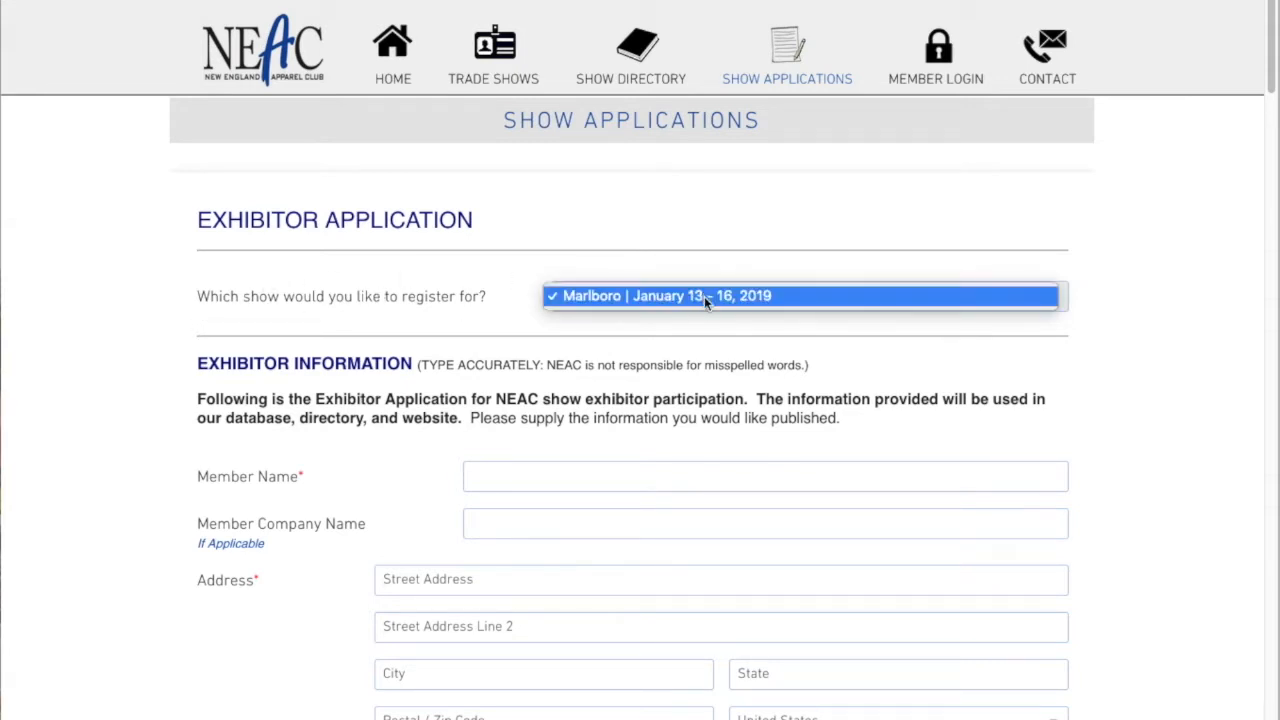
click(761, 293)
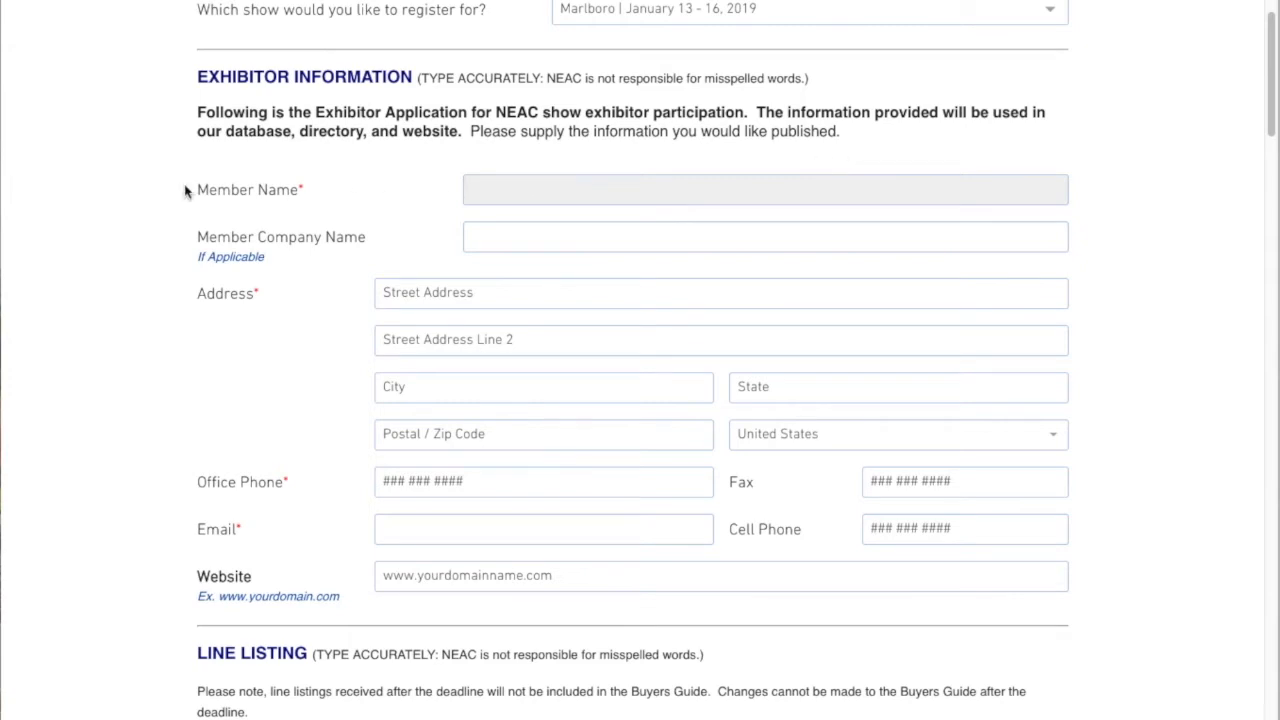
Enter the member's full name in the Member Name field
key(Tab)
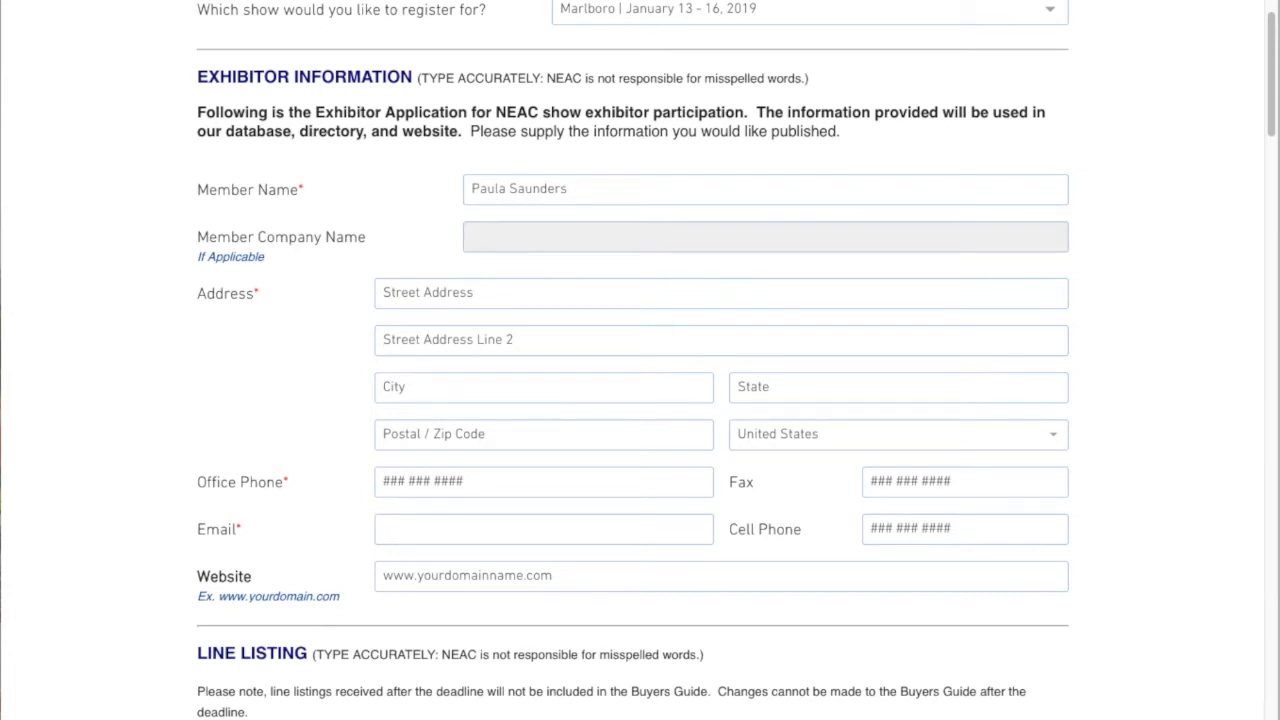
Set the Member Company Name to Fashionphix
text(Showroom)
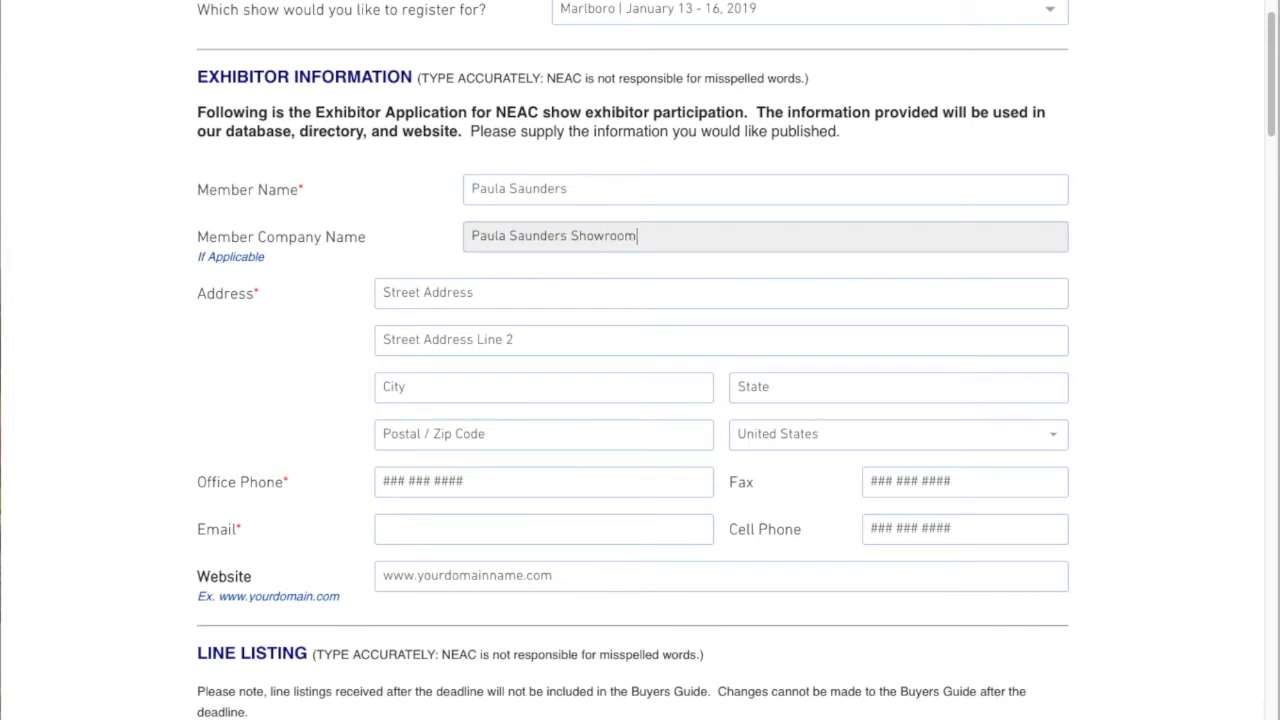
key(BackSpace)
key(BackSpace)
key(BackSpace)
key(BackSpace)
key(BackSpace)
key(BackSpace)
key(BackSpace)
key(BackSpace)
key(BackSpace)
key(BackSpace)
key(BackSpace)
key(BackSpace)
key(BackSpace)
key(BackSpace)
key(BackSpace)
key(BackSpace)
key(BackSpace)
key(BackSpace)
key(BackSpace)
key(BackSpace)
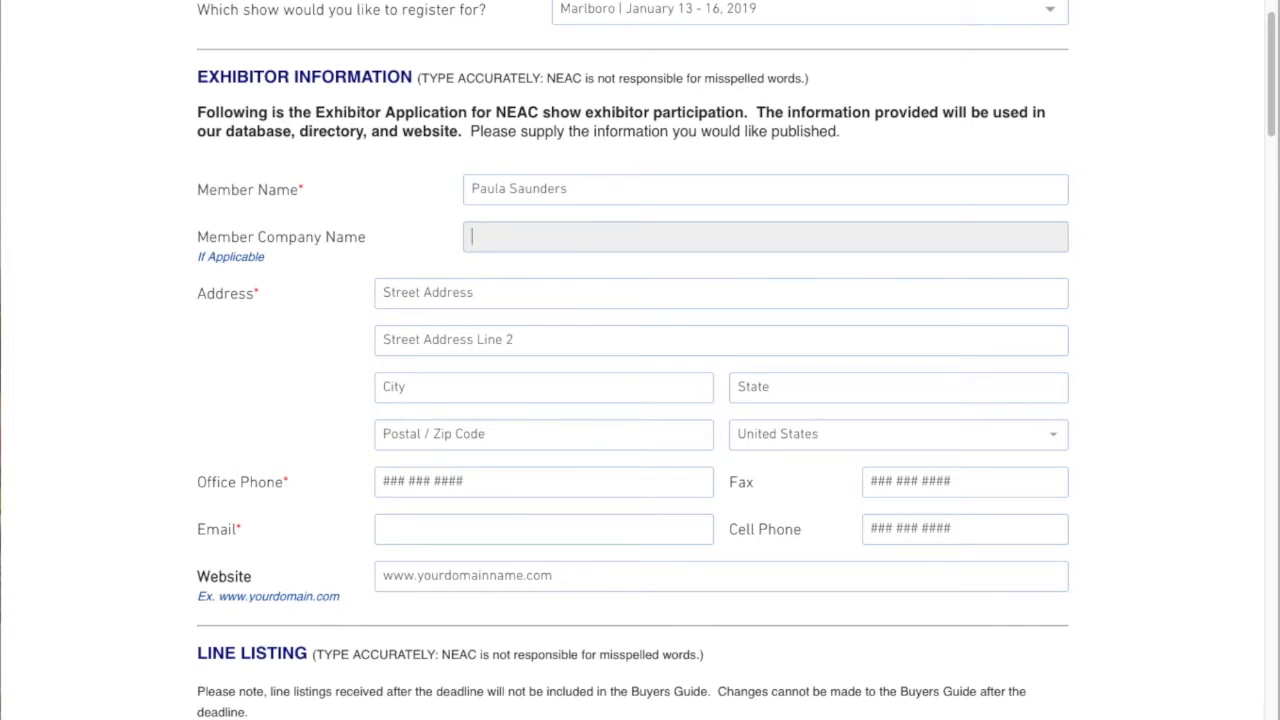
text(Fashionphix)
key(Tab)
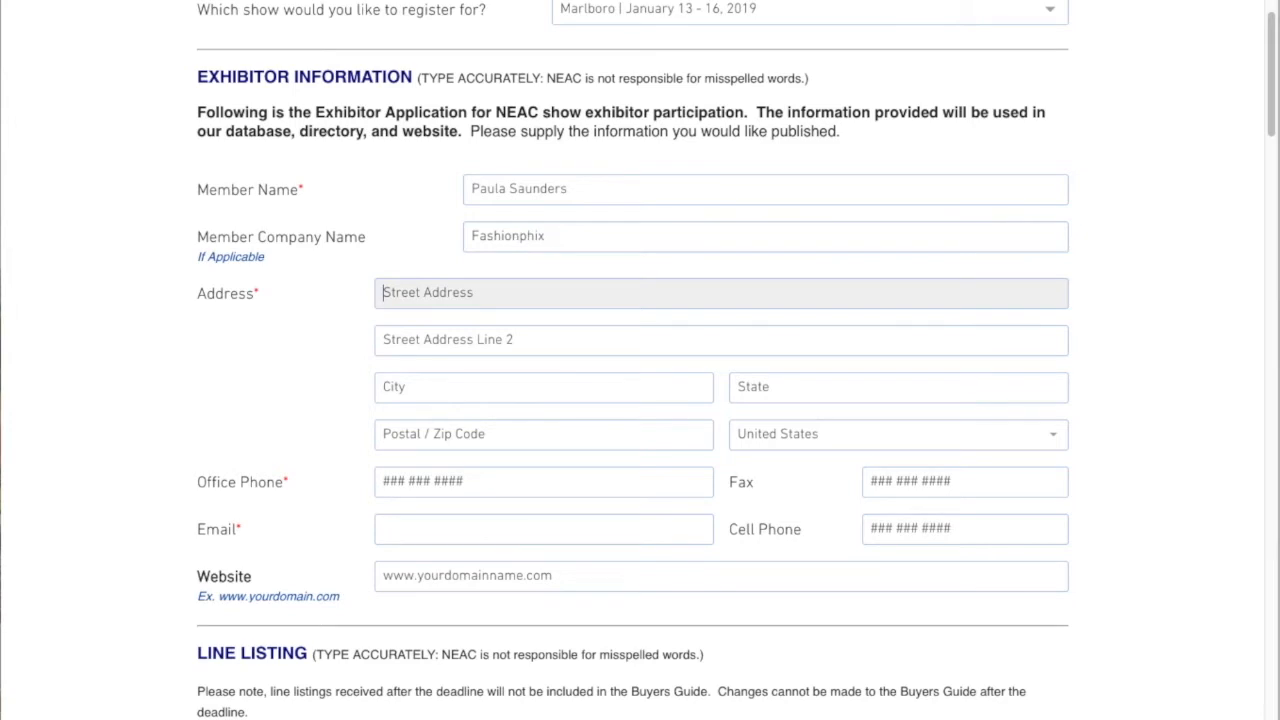
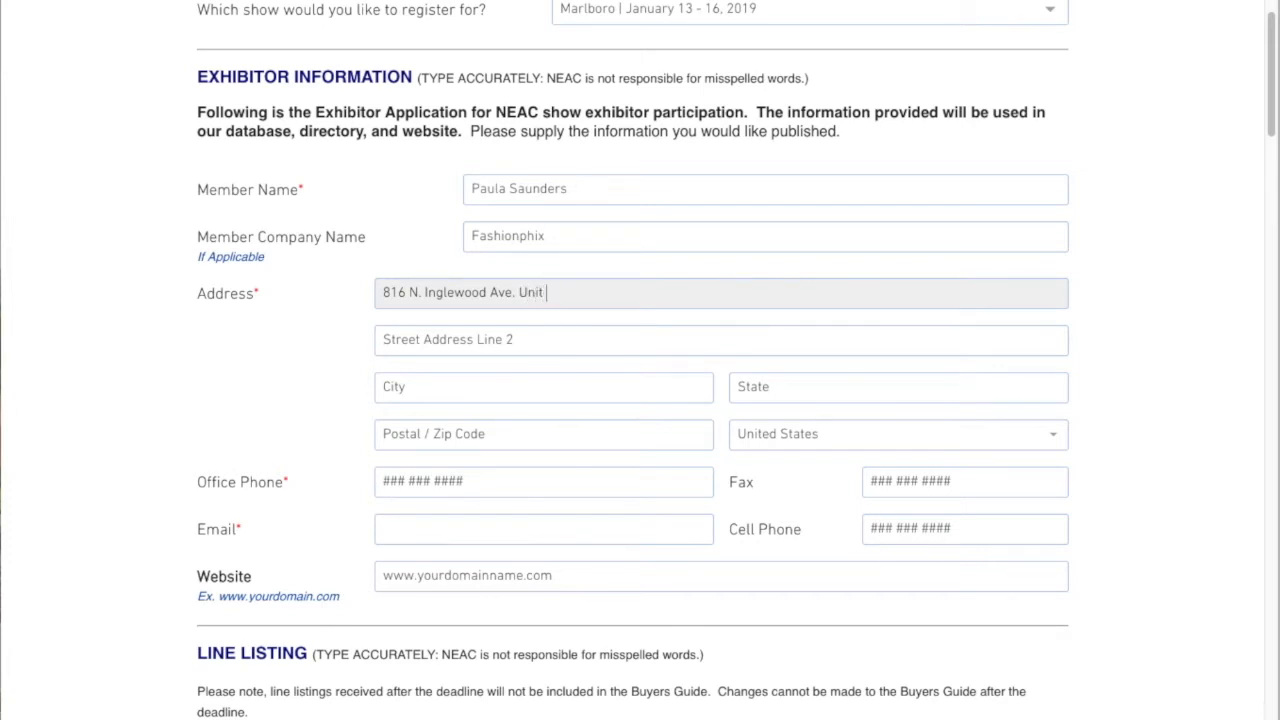
Fill in the exhibitor's street address on the first address line
key(Tab)
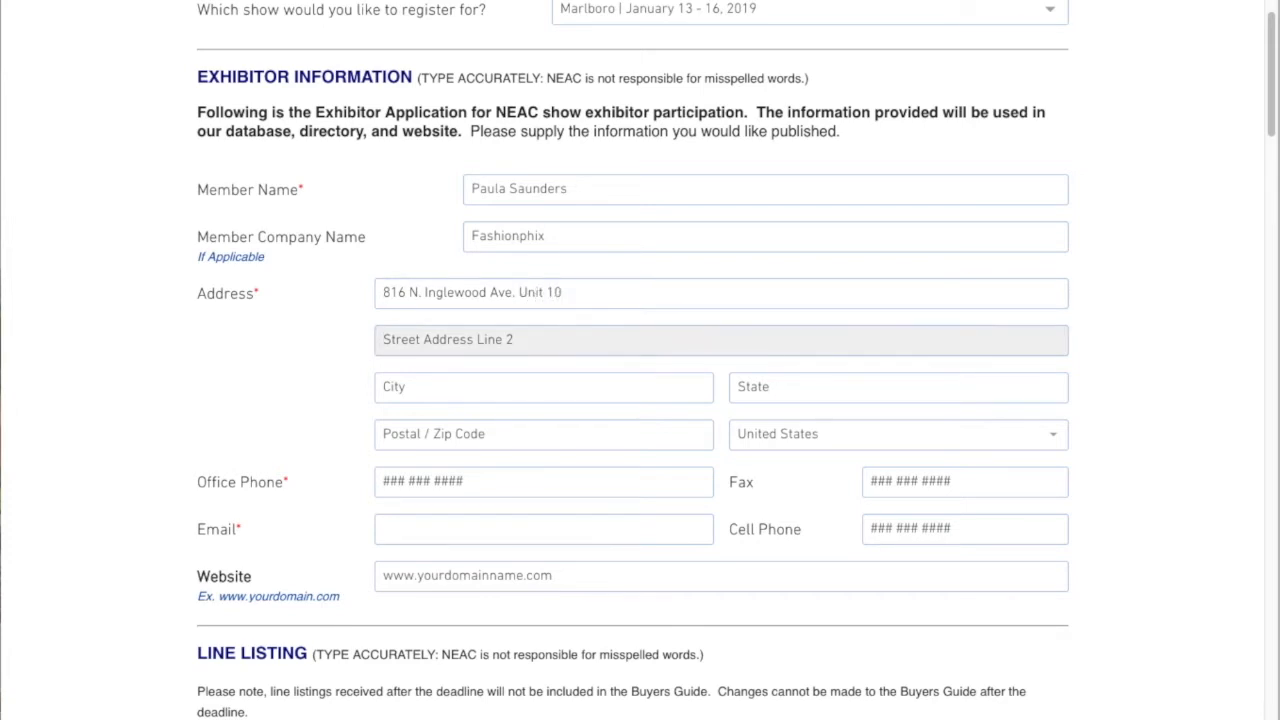
Fill in the second address line, city, state and ZIP code, keeping United States as country
text(PO Box 1234)
key(Tab)
text(Inglewood)
key(Tab)
text(CA)
key(Tab)
text(90302)
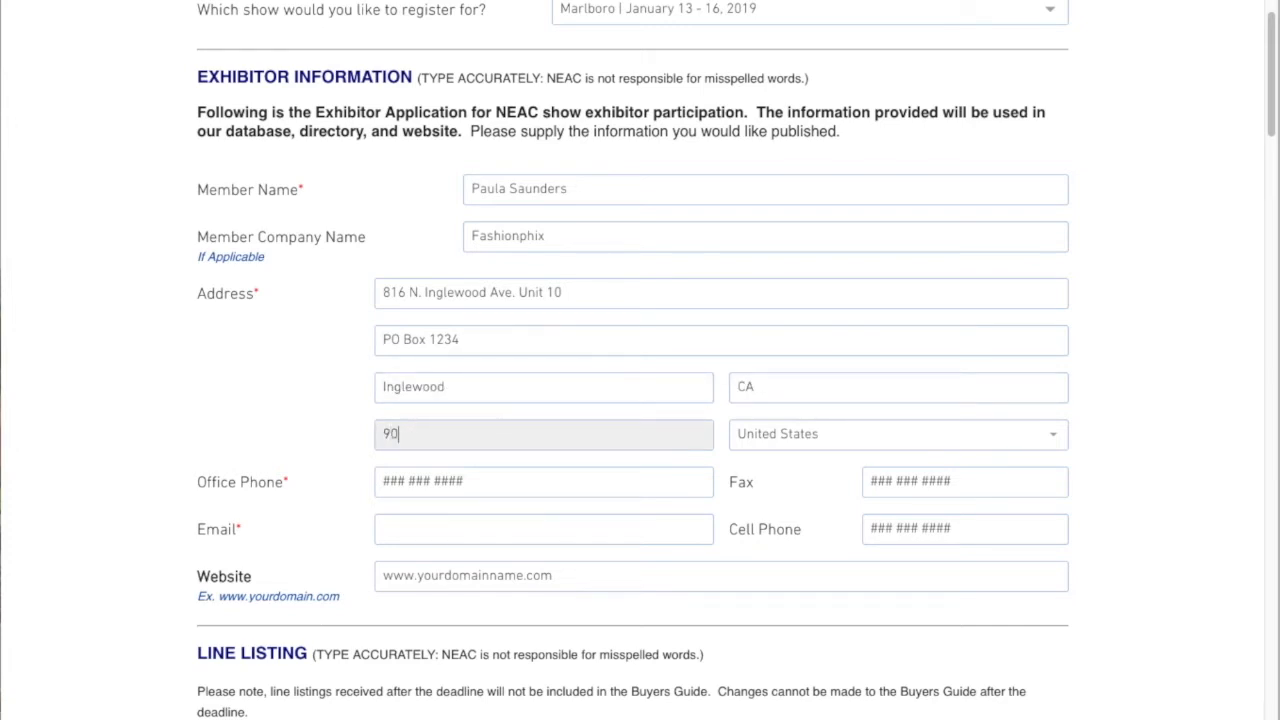
key(Tab)
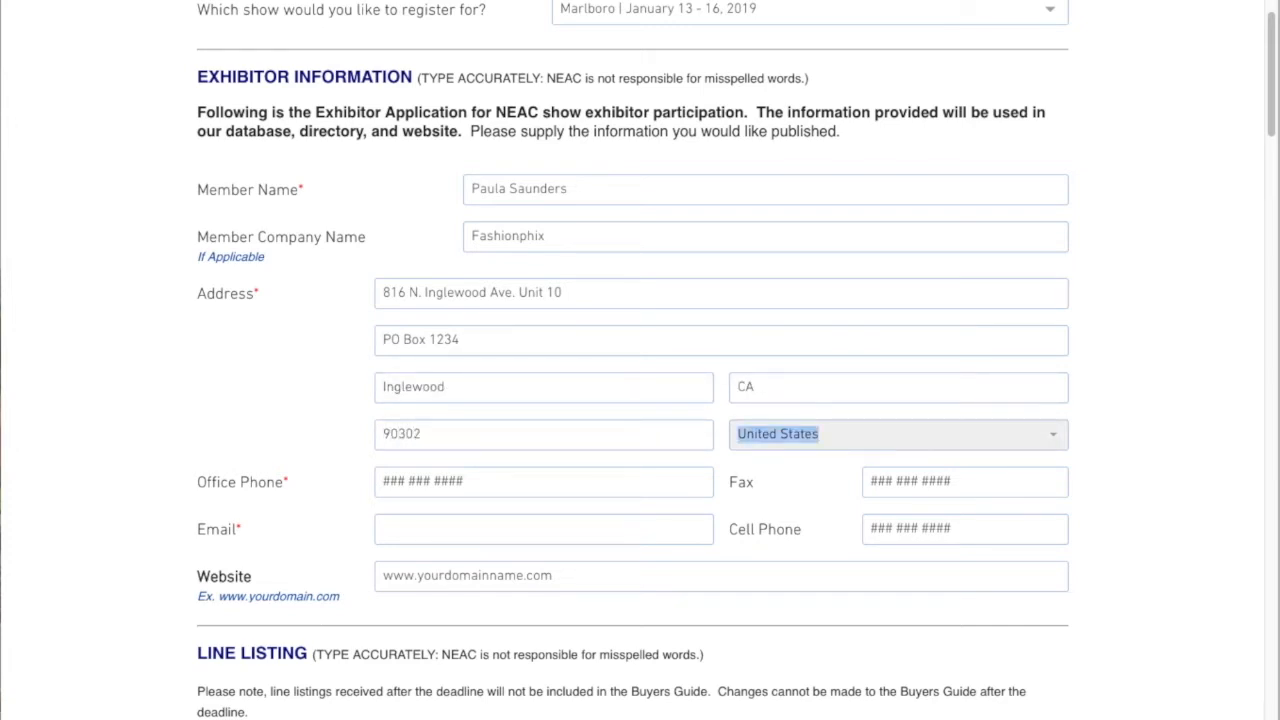
key(Tab)
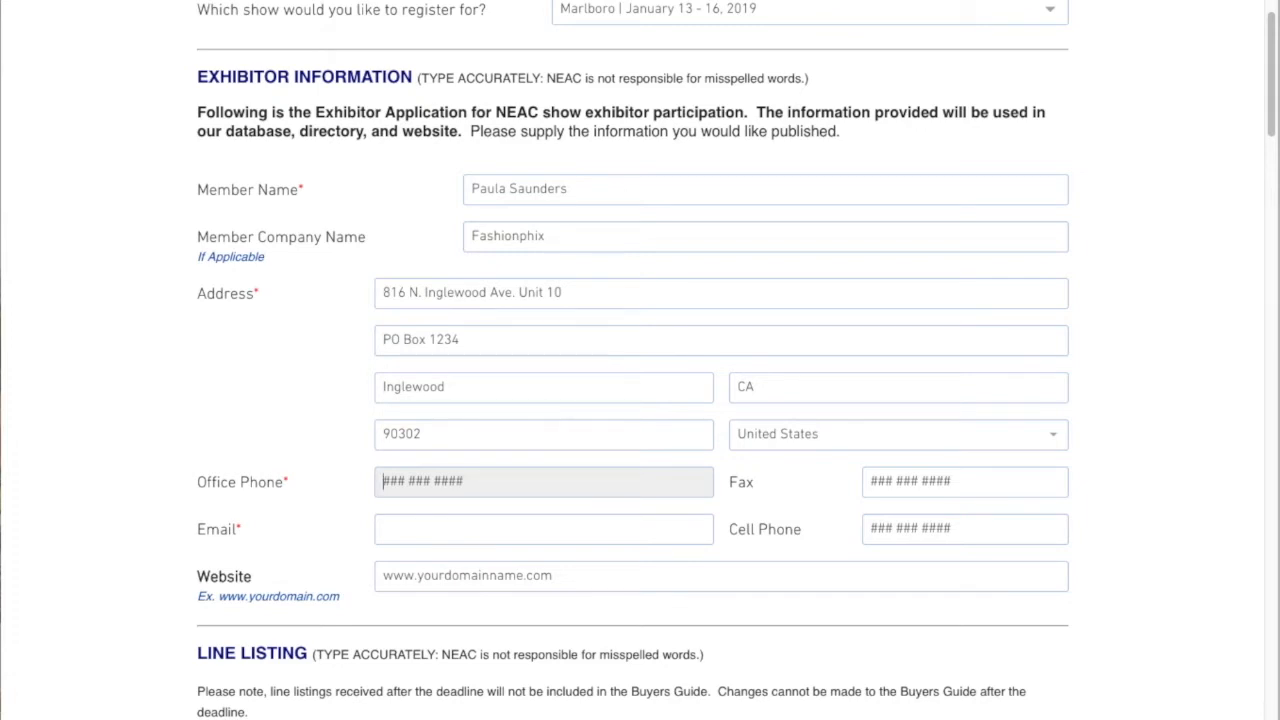
Enter the office phone number
key(Tab)
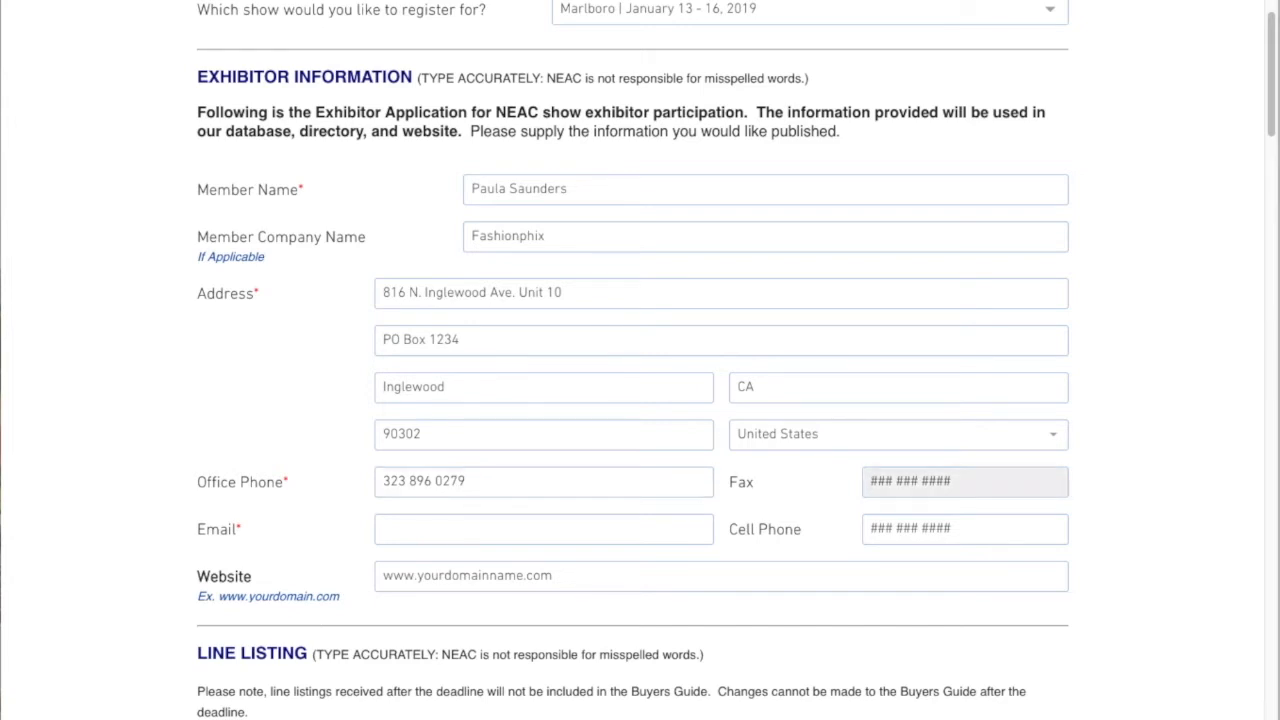
Enter the fax number
key(Tab)
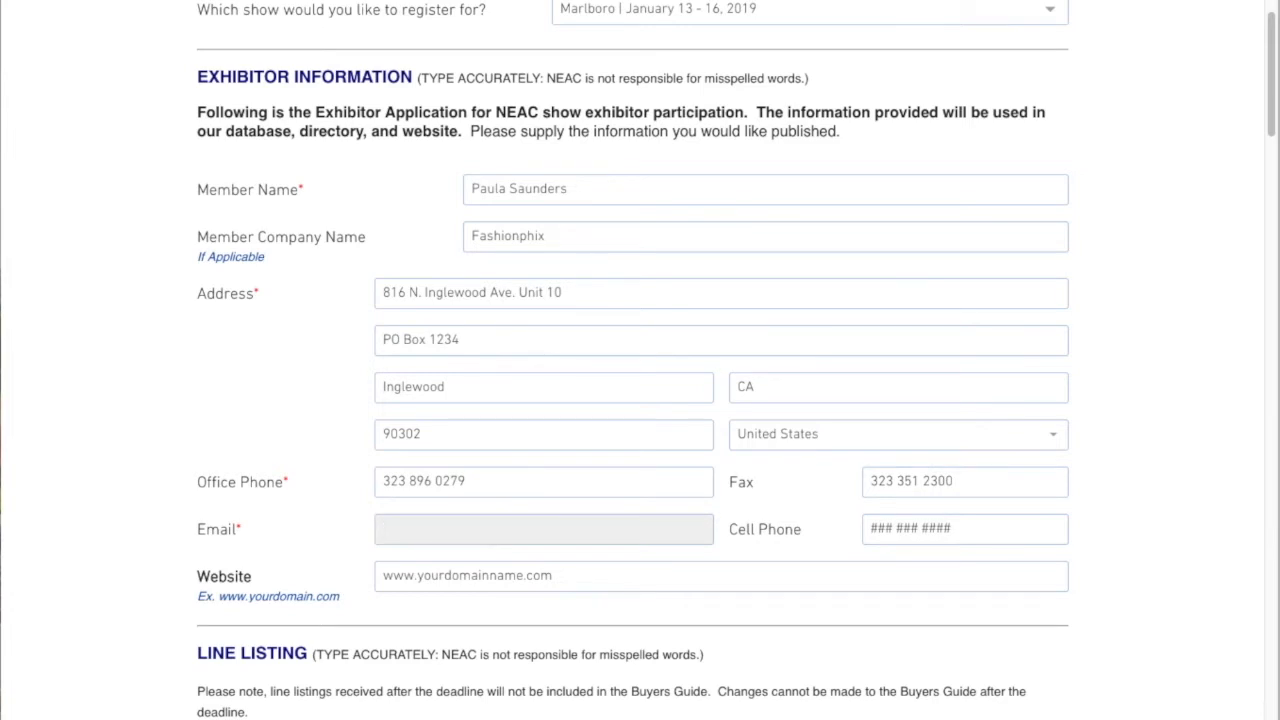
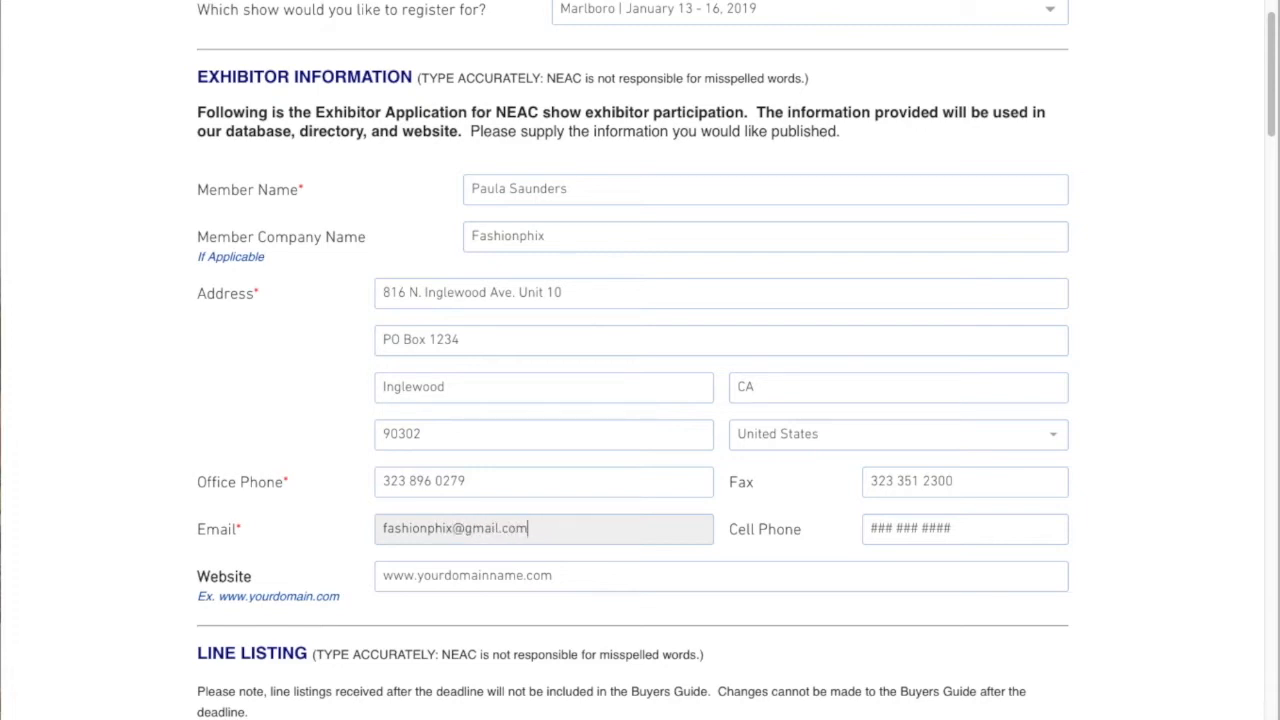
Fill in the contact's e-mail address
key(Tab)
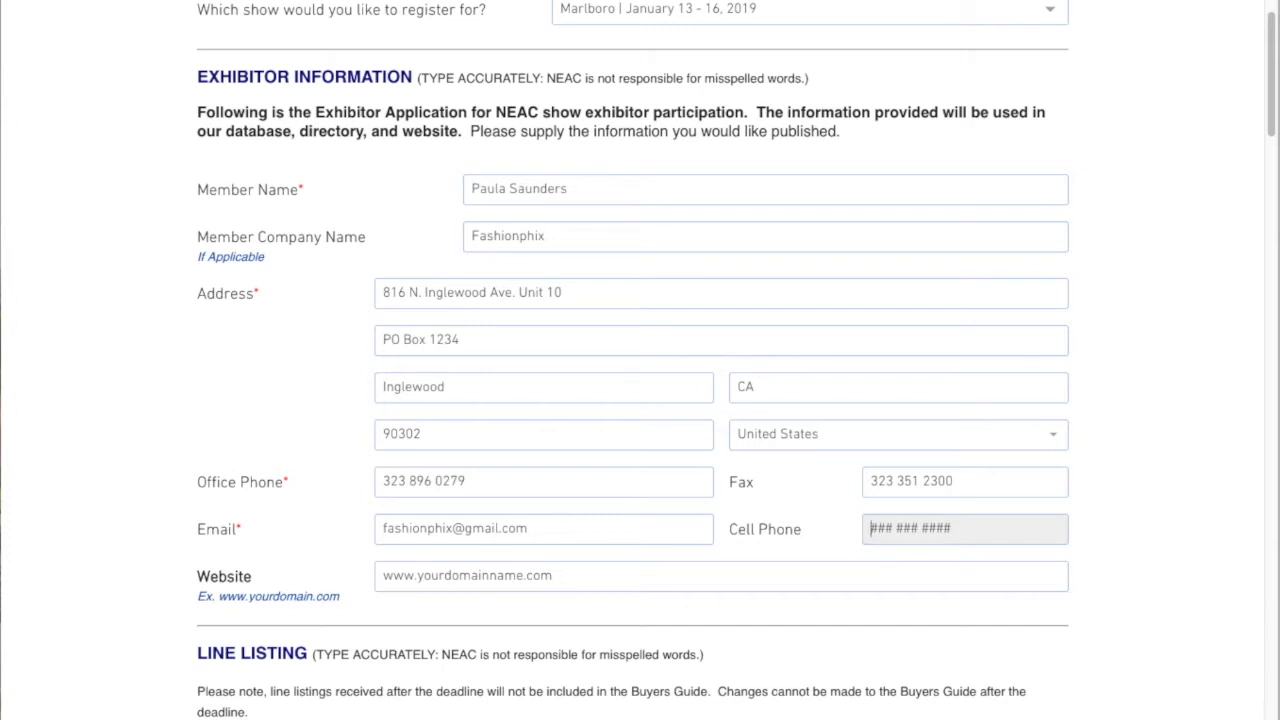
Enter the cell phone number
key(Tab)
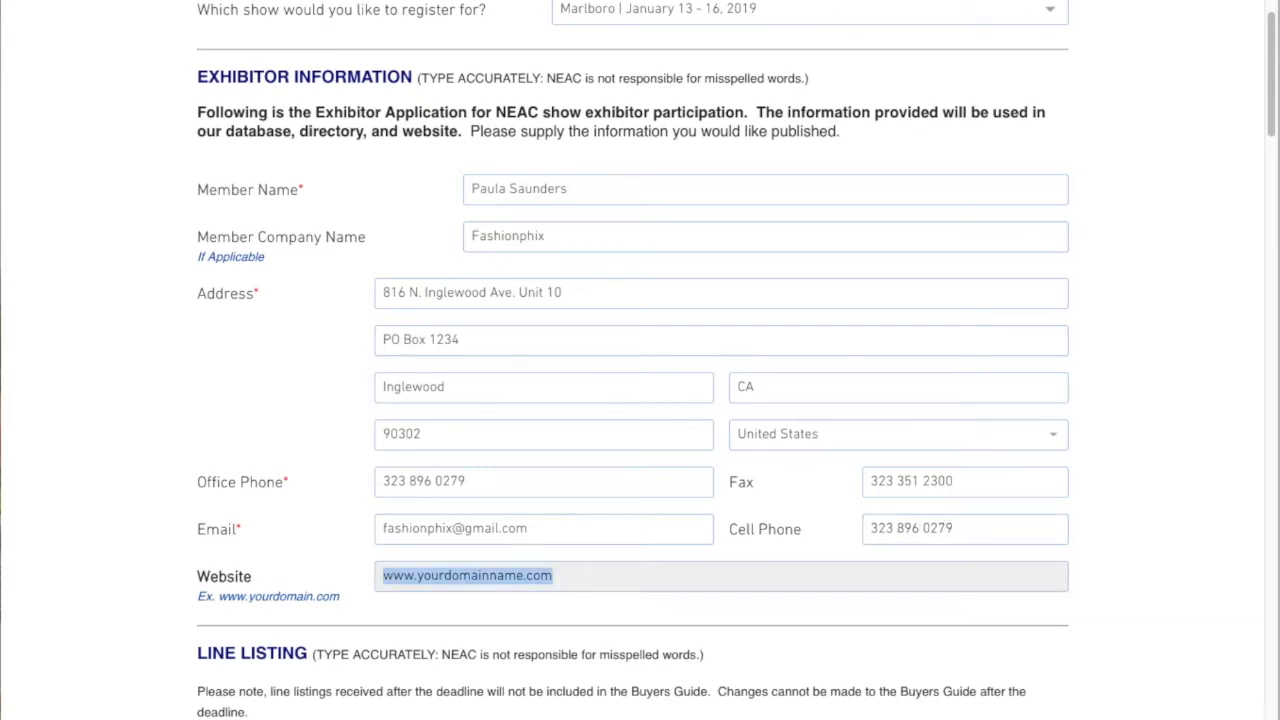
text(www.)
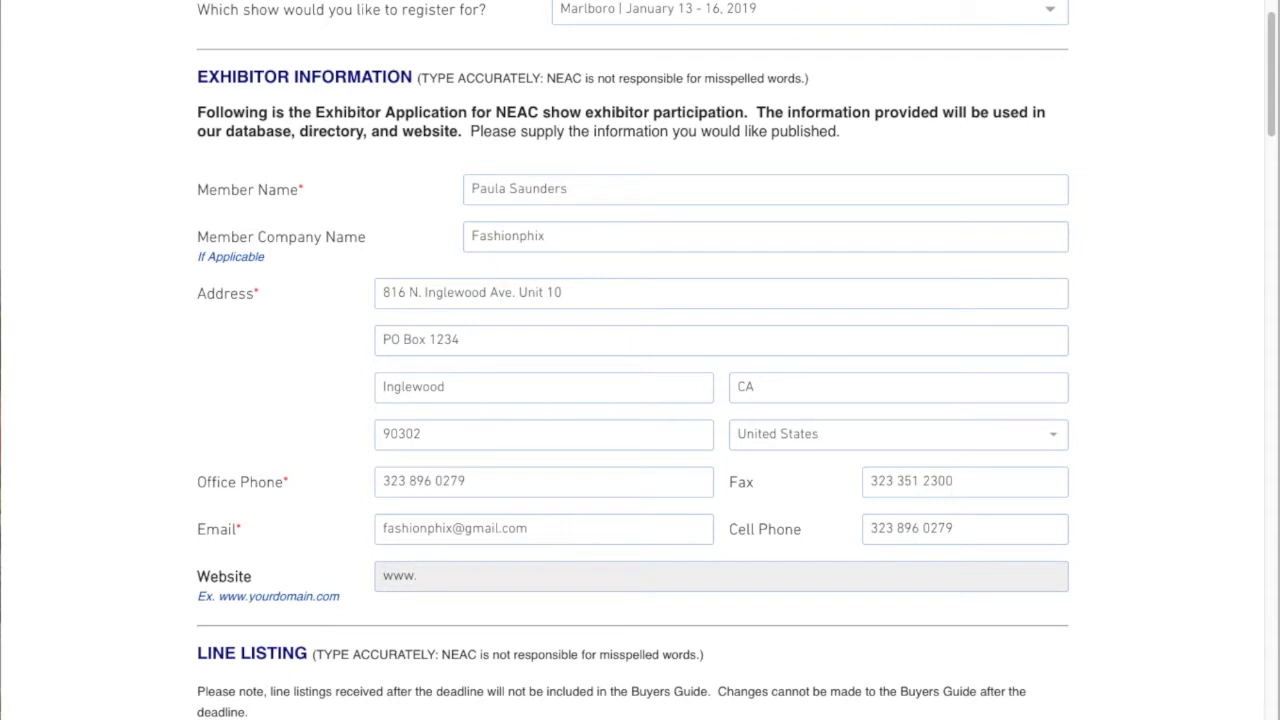
text(fashionphix.com)
Switch the booth category to SWIMWEAR and back to SPORTSWEAR
scroll(549, 583, down, 6)
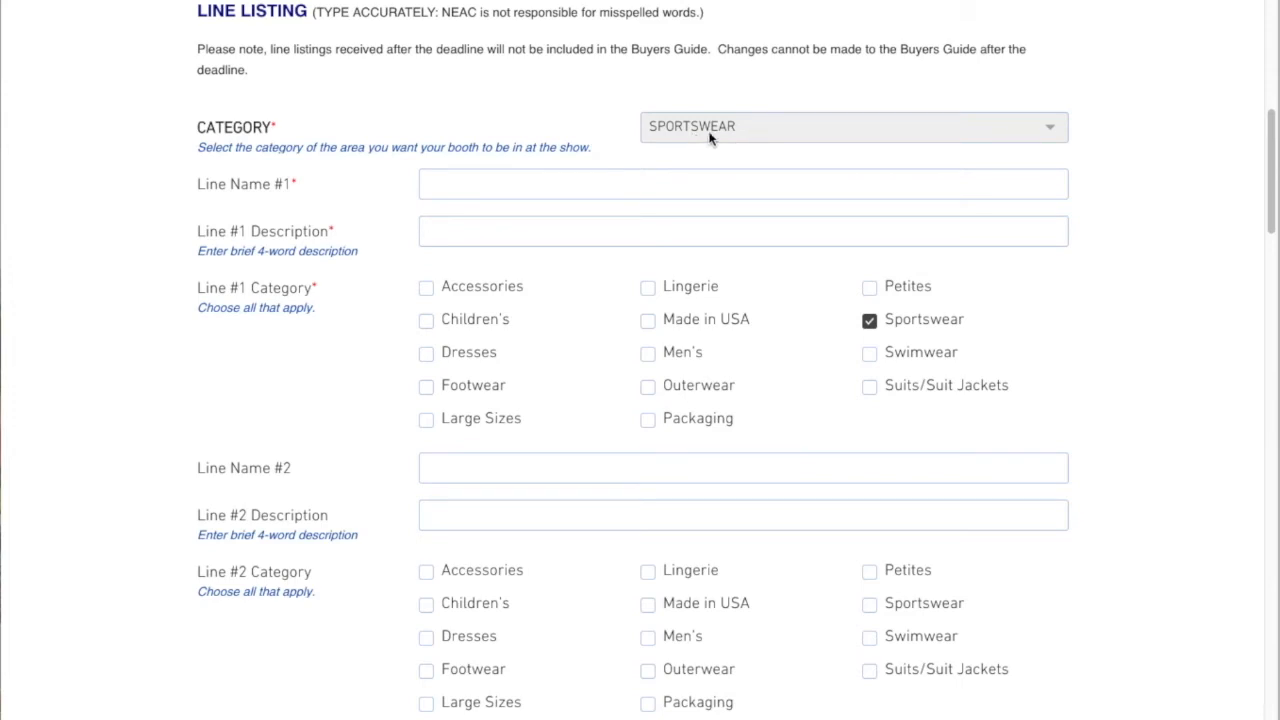
click(1005, 130)
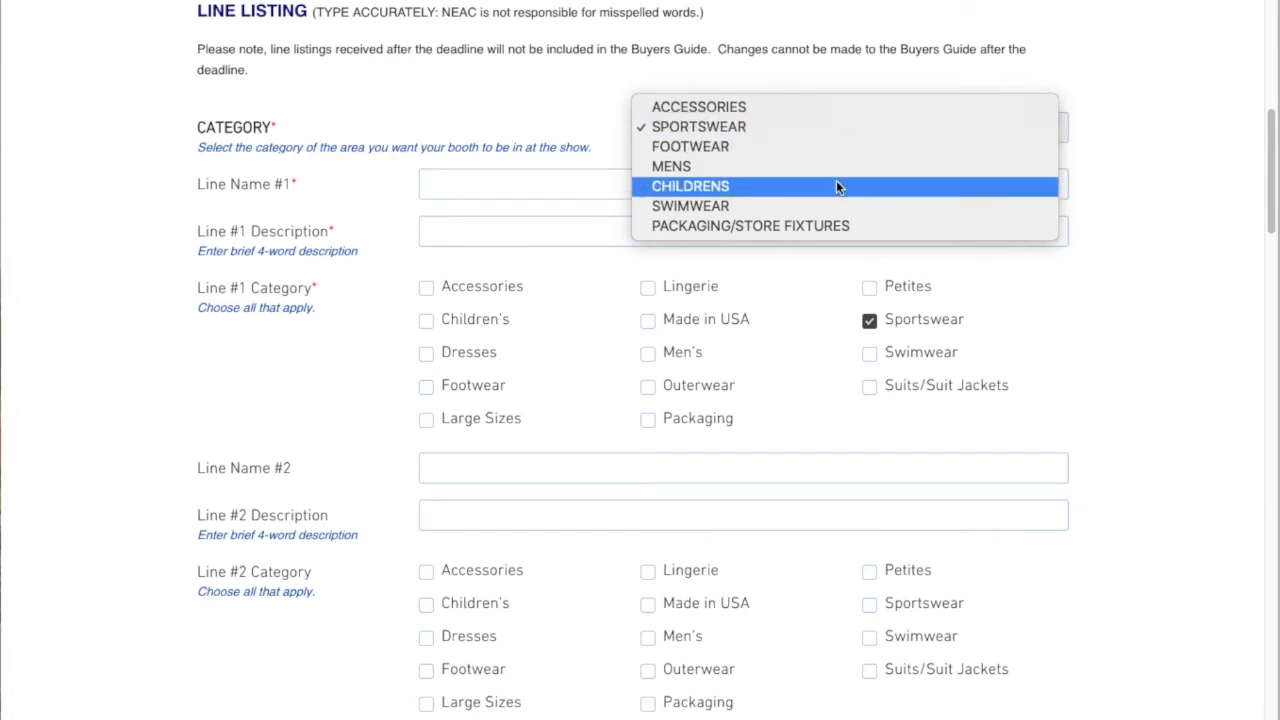
click(834, 206)
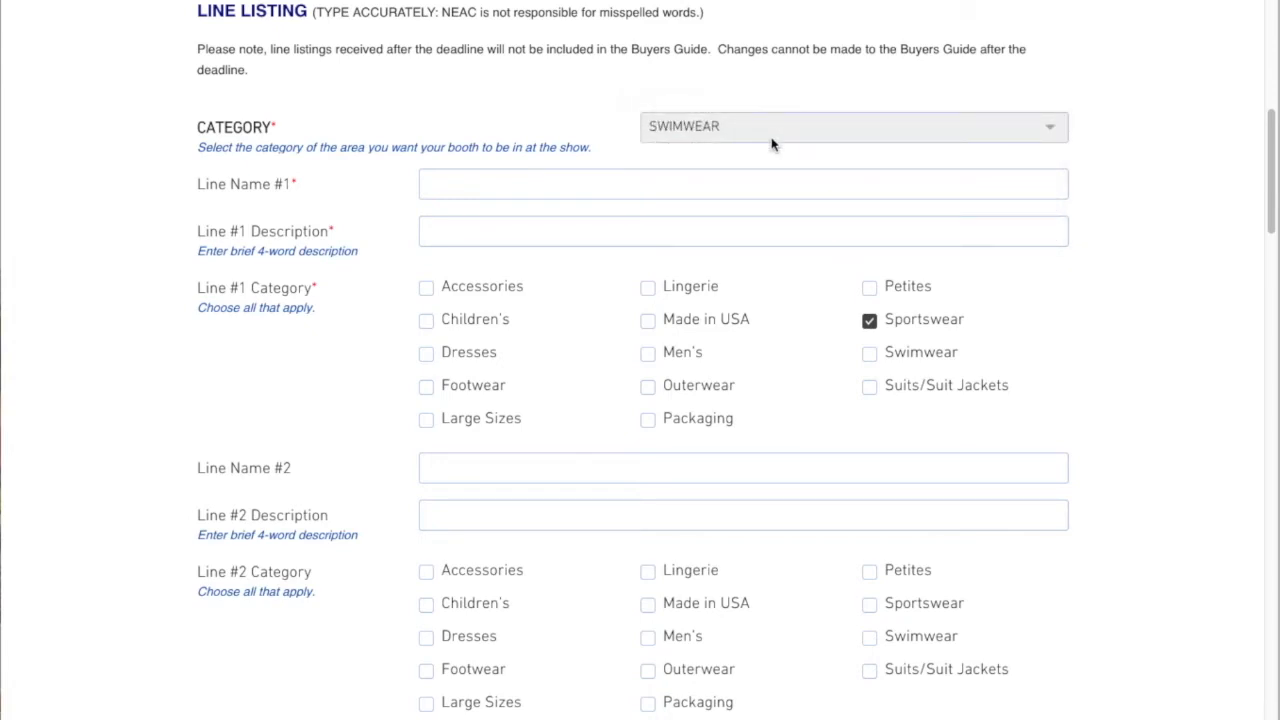
click(830, 130)
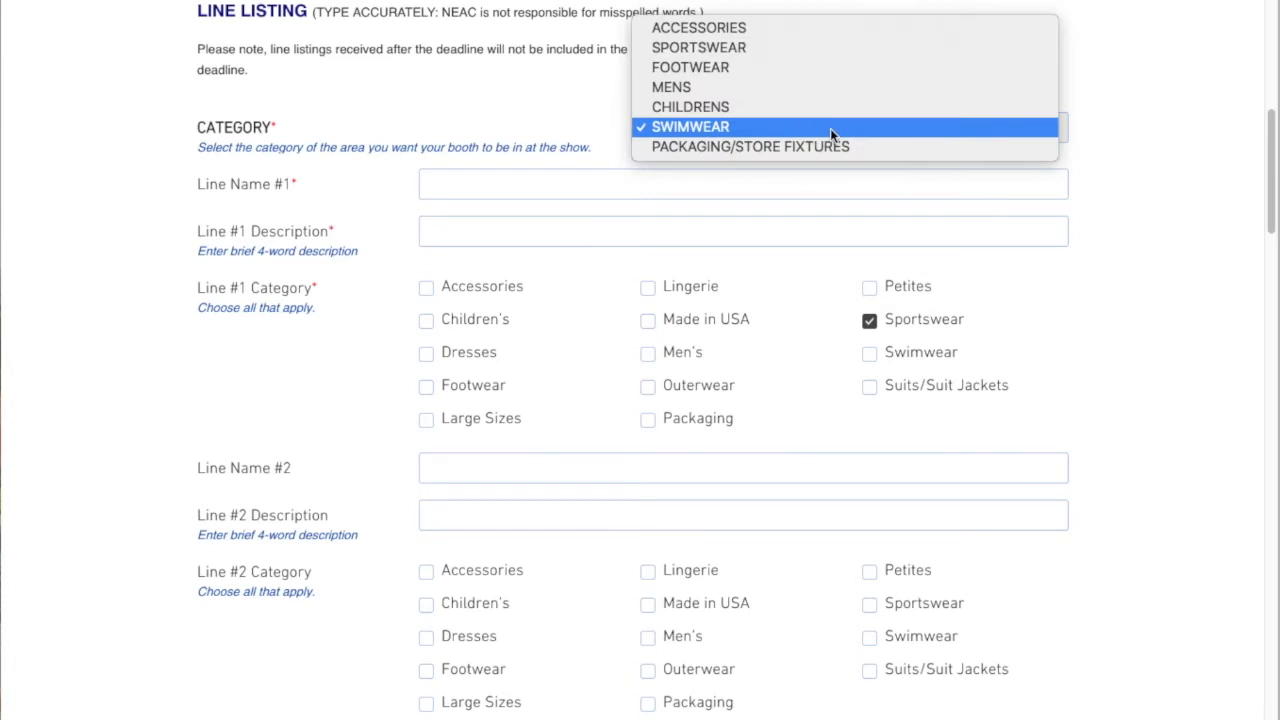
click(810, 47)
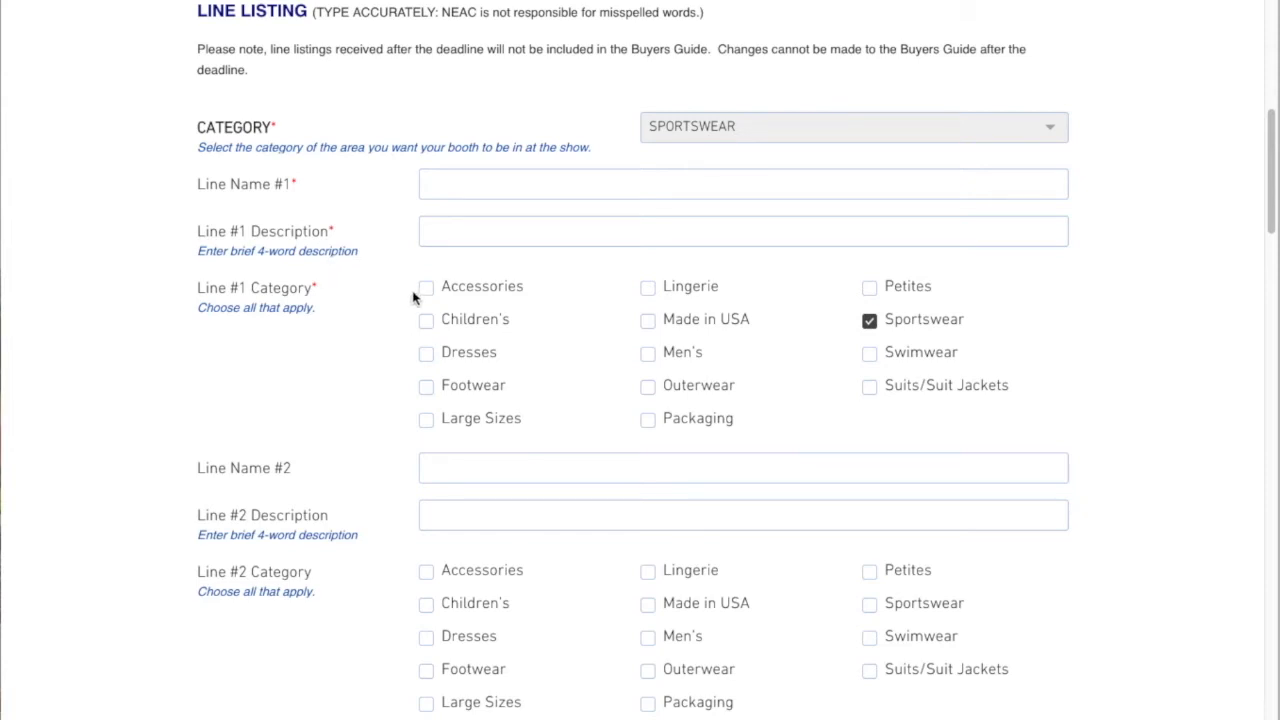
Set Line Name #1 to Semi Precious Jewels
click(427, 185)
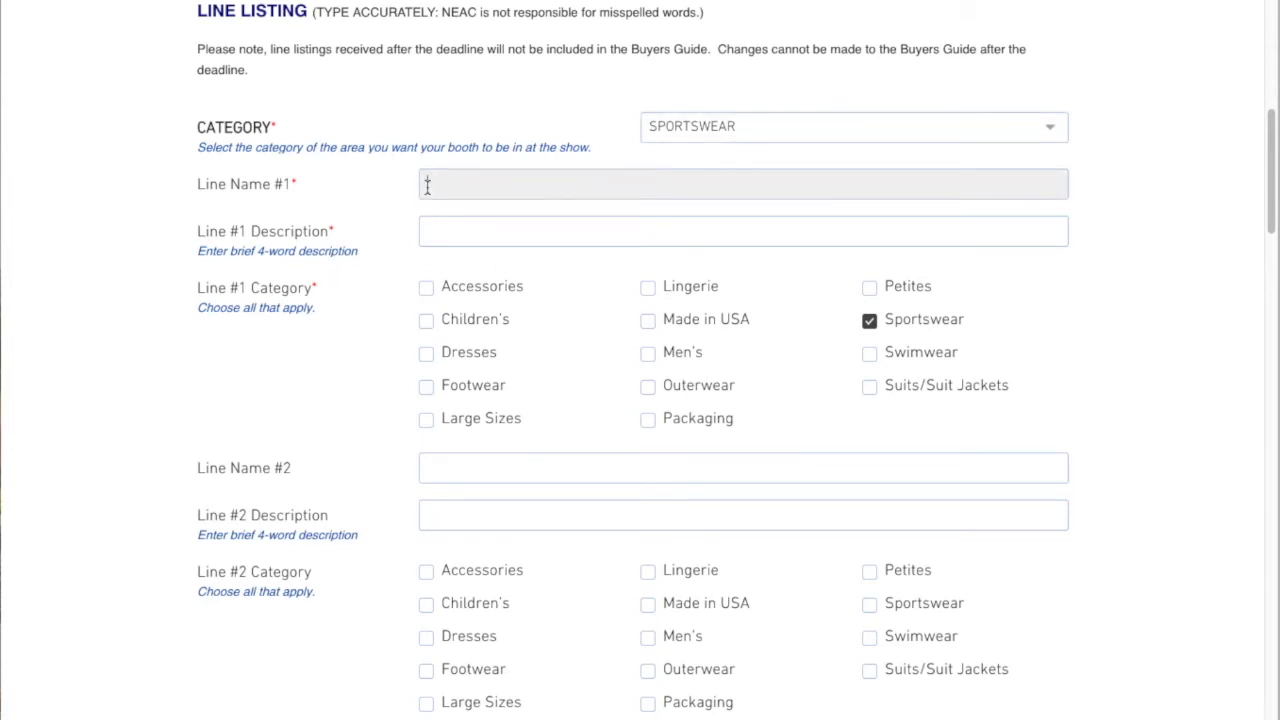
text(Semi Precious Jewels)
key(Tab)
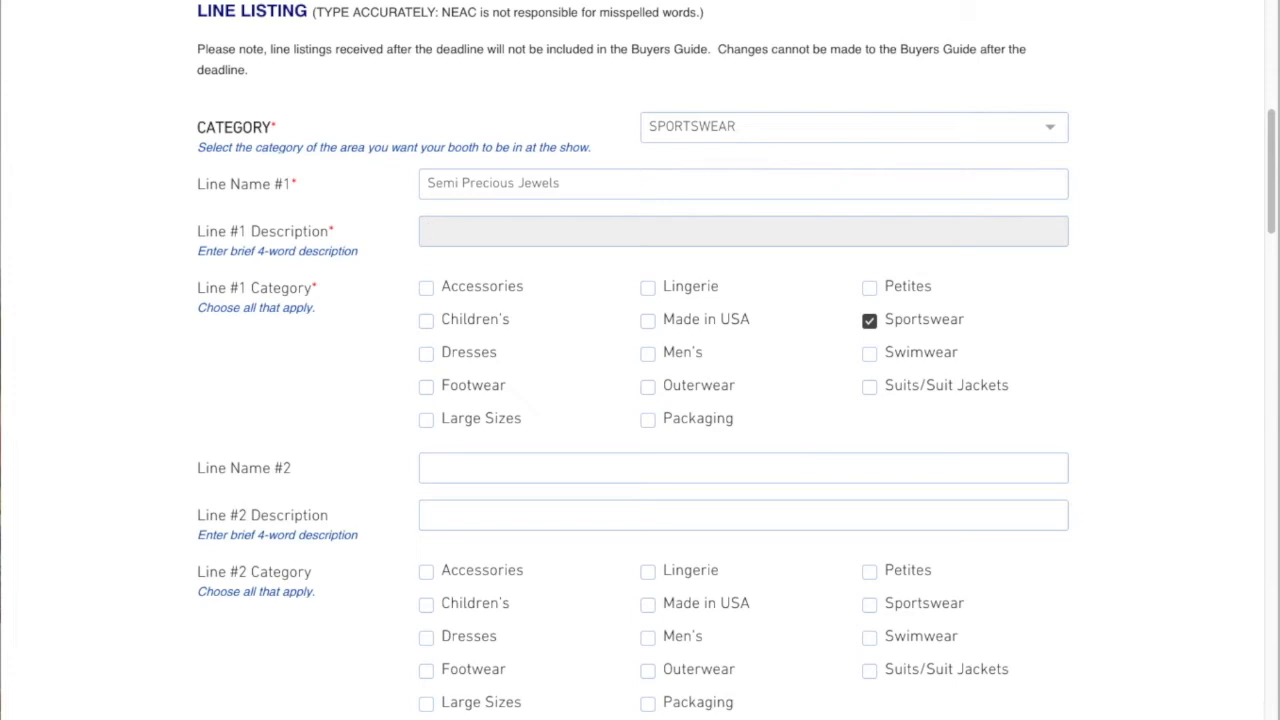
Set Line #1 Description to Made in USA semi precious jewelry
text(S)
key(BackSpace)
text(Made in USA semi prec)
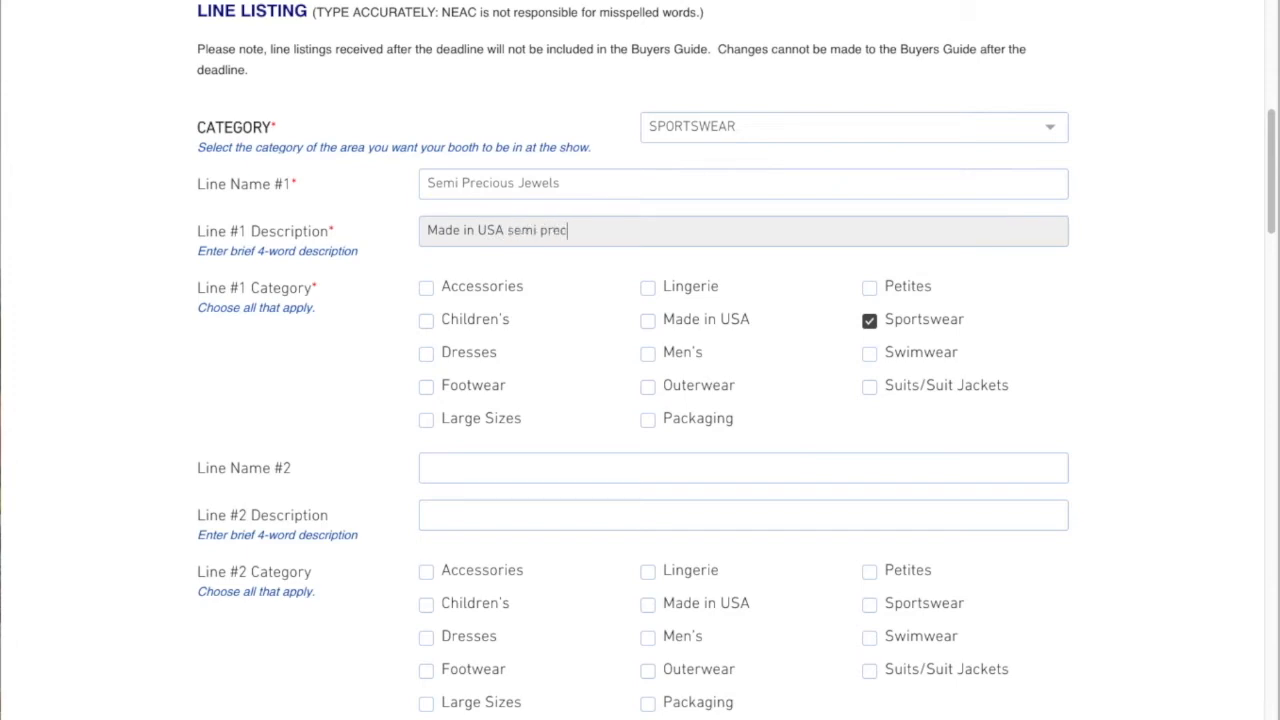
text(ious jewelry)
Add Accessories and Made in USA to the Line #1 categories alongside Sportswear
click(427, 288)
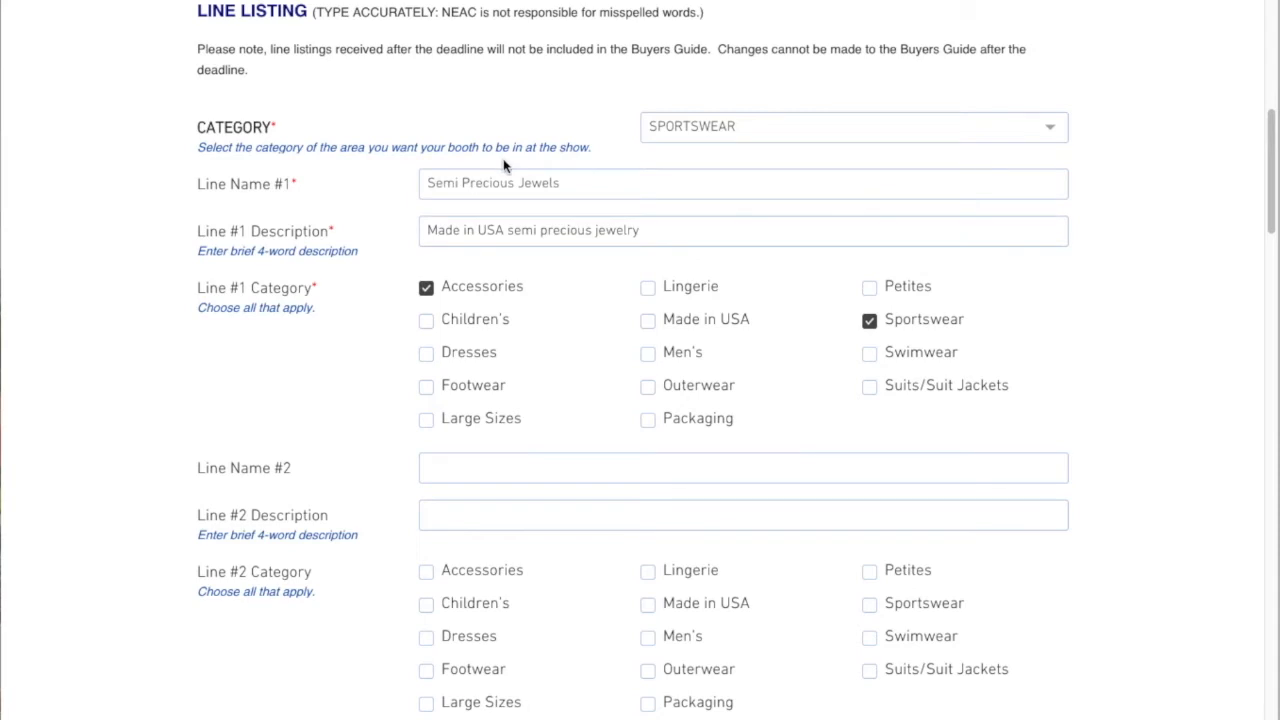
click(869, 322)
click(869, 322)
click(647, 321)
Set Line Name #2 to Coat-er-ie
scroll(797, 376, down, 3)
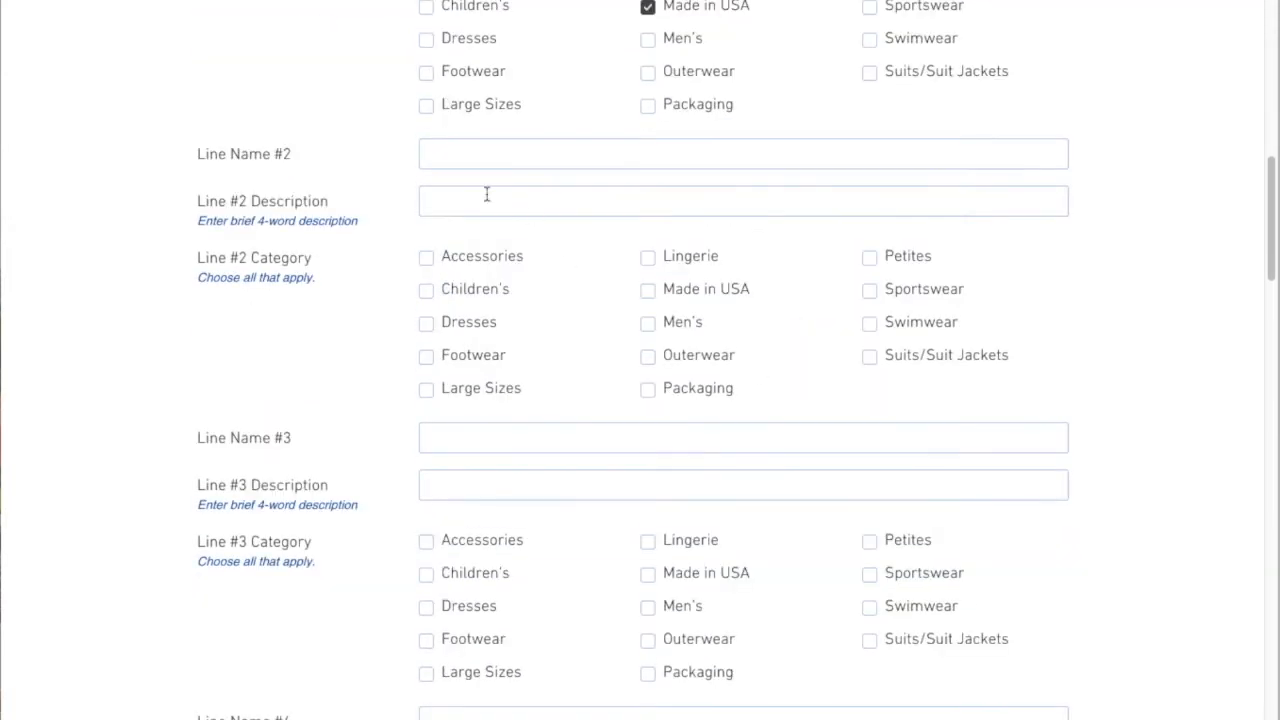
click(464, 157)
text(lCh)
key(BackSpace)
key(BackSpace)
key(BackSpace)
text(Coa)
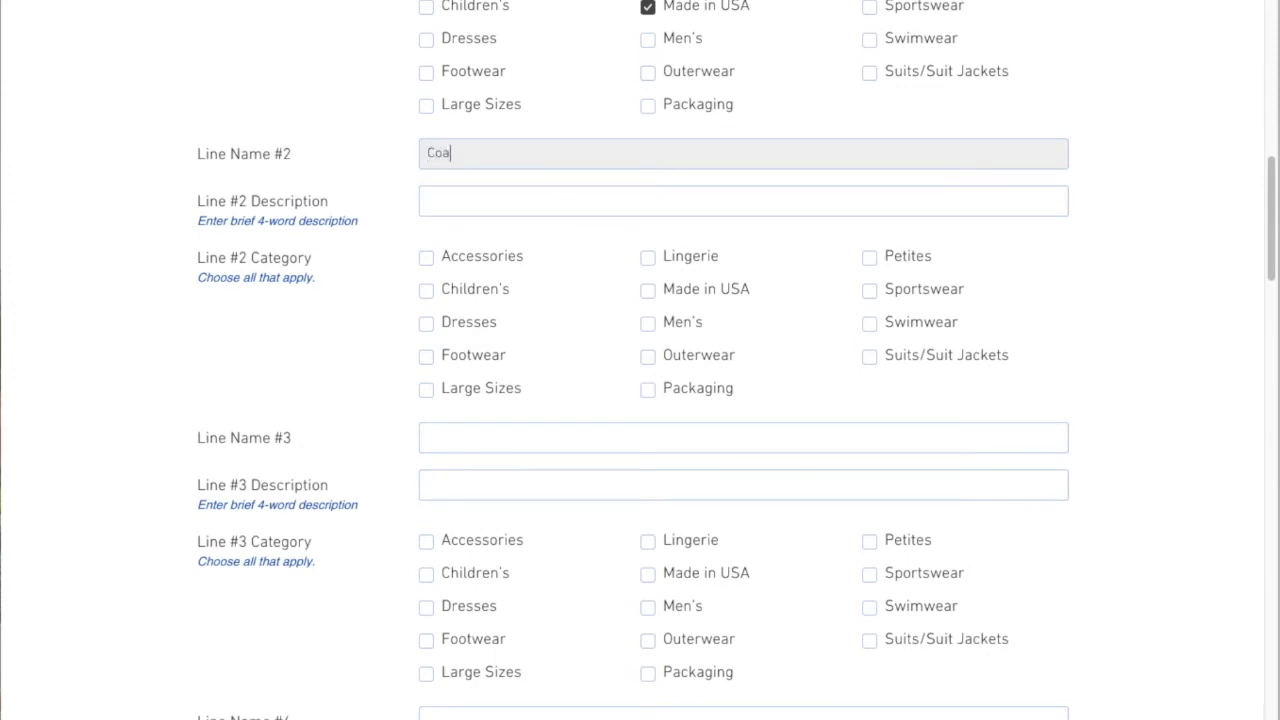
text(t-er-)
text(rie)
key(BackSpace)
key(BackSpace)
key(BackSpace)
text(ie)
key(Tab)
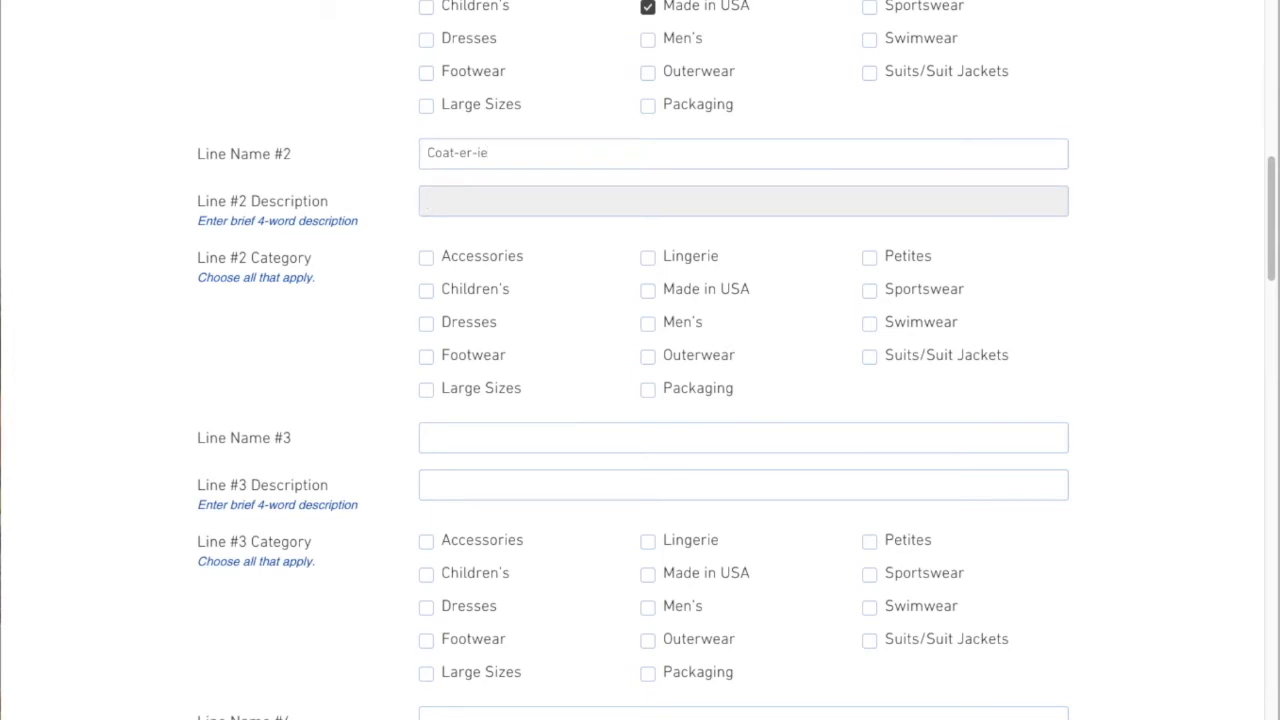
Set Line #2 Description to Fun and funky jackets and sweaters
text(Fun and funky jackets and sweaters)
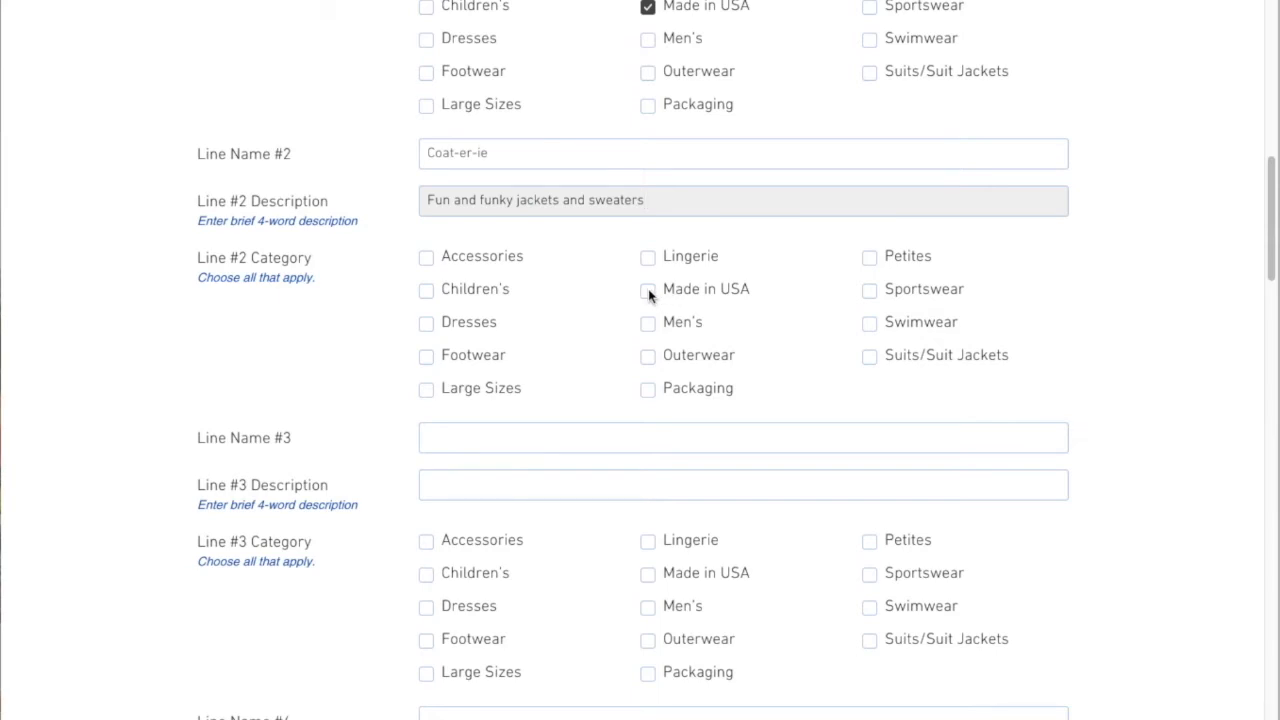
Select Outerwear, Suits/Suit Jackets and Sportswear as Line #2 categories
click(649, 358)
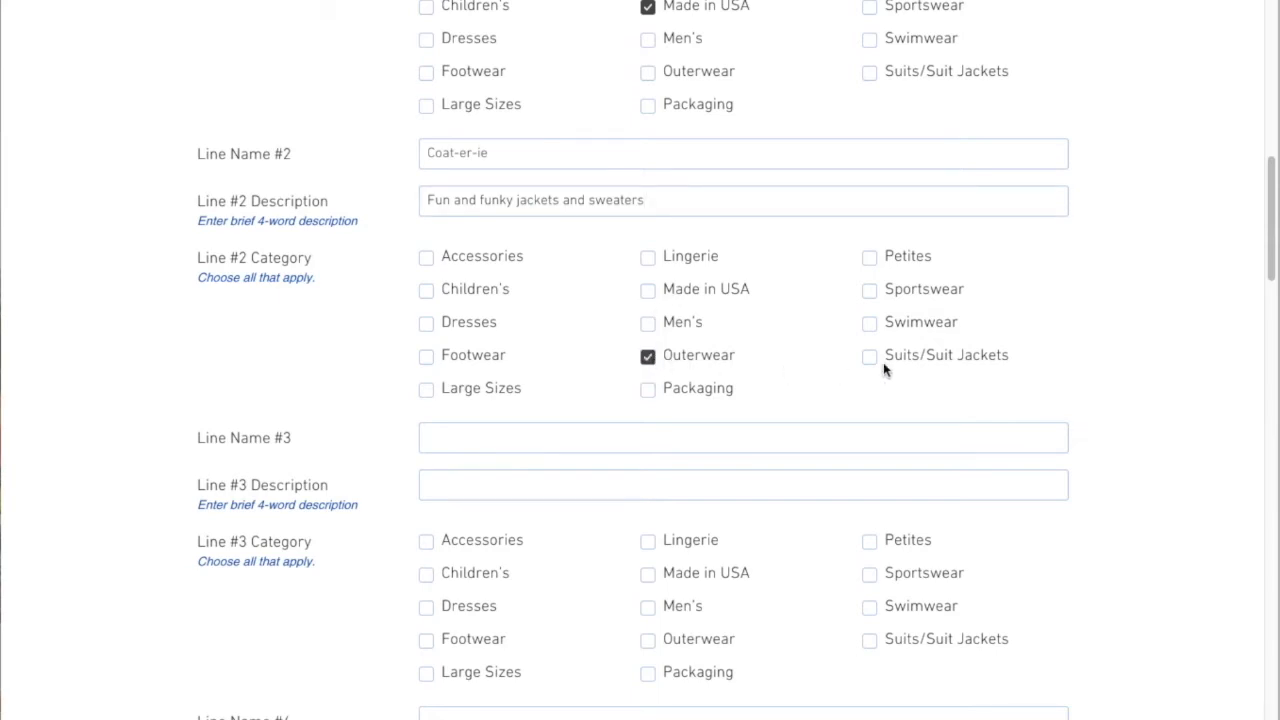
click(870, 359)
click(869, 289)
scroll(846, 409, down, 8)
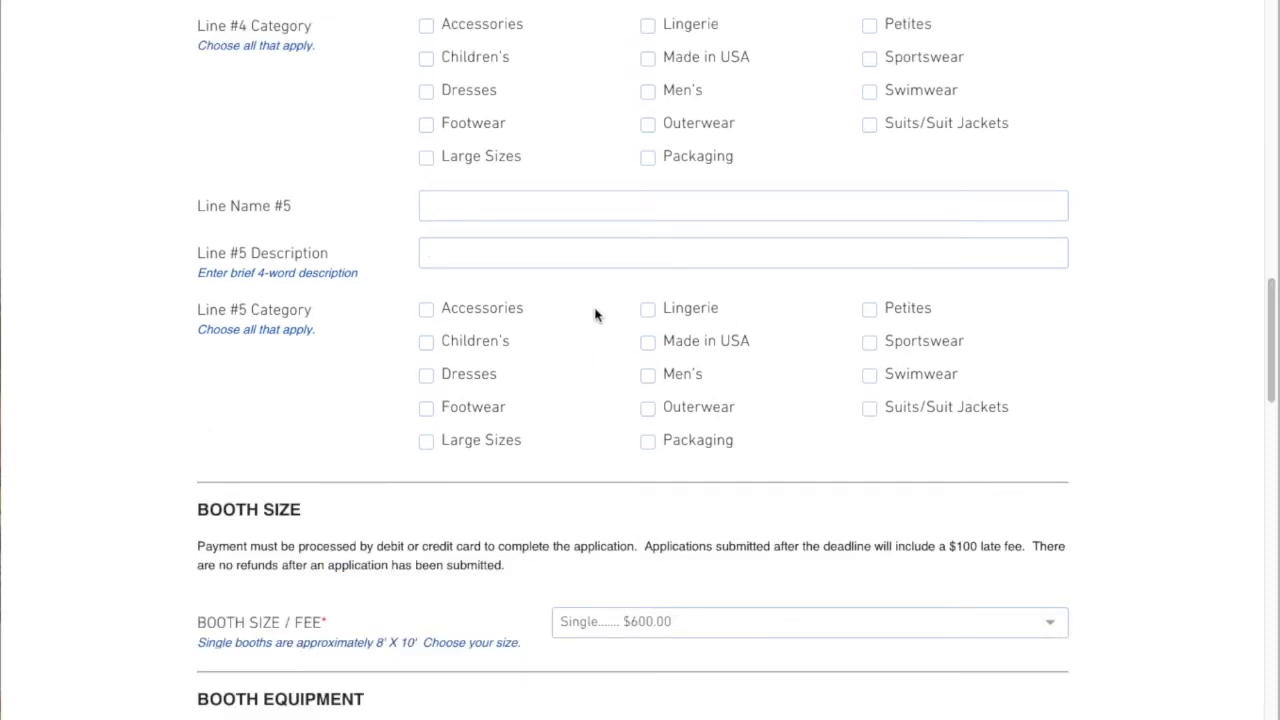
scroll(554, 208, up, 5)
scroll(554, 208, up, 6)
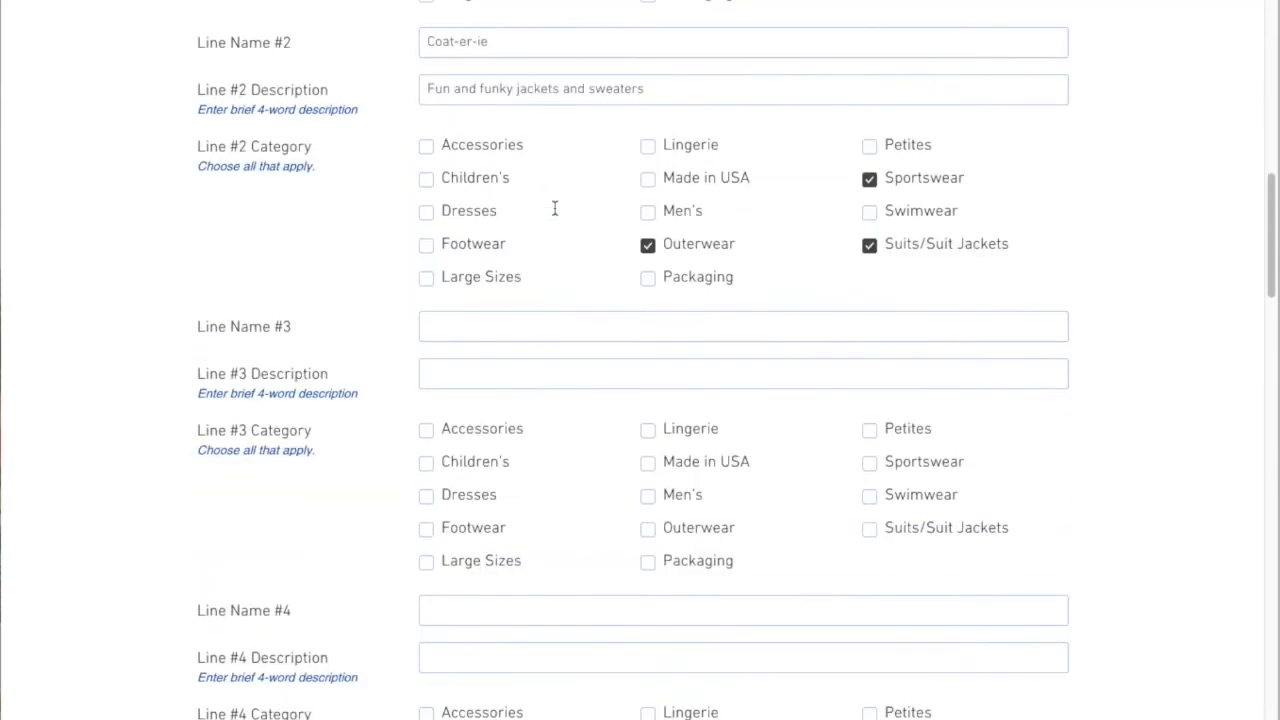
scroll(556, 207, down, 4)
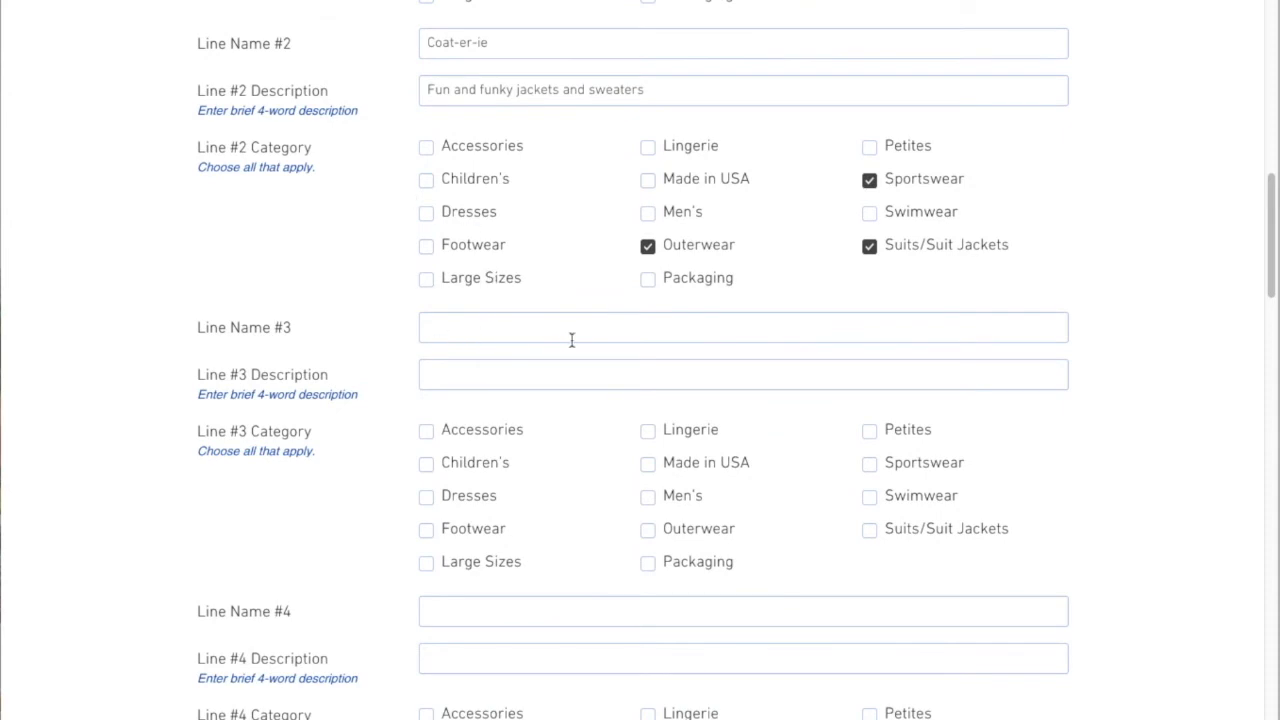
scroll(545, 620, down, 4)
scroll(549, 625, down, 2)
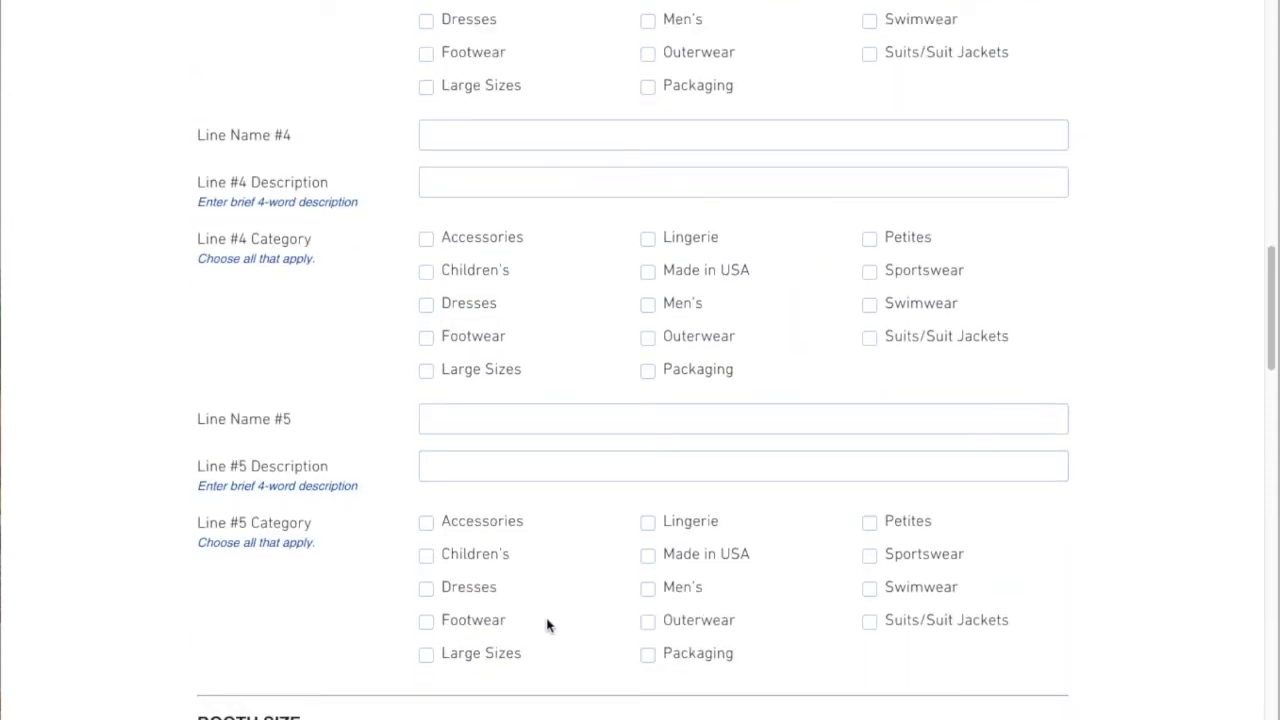
scroll(542, 621, down, 1)
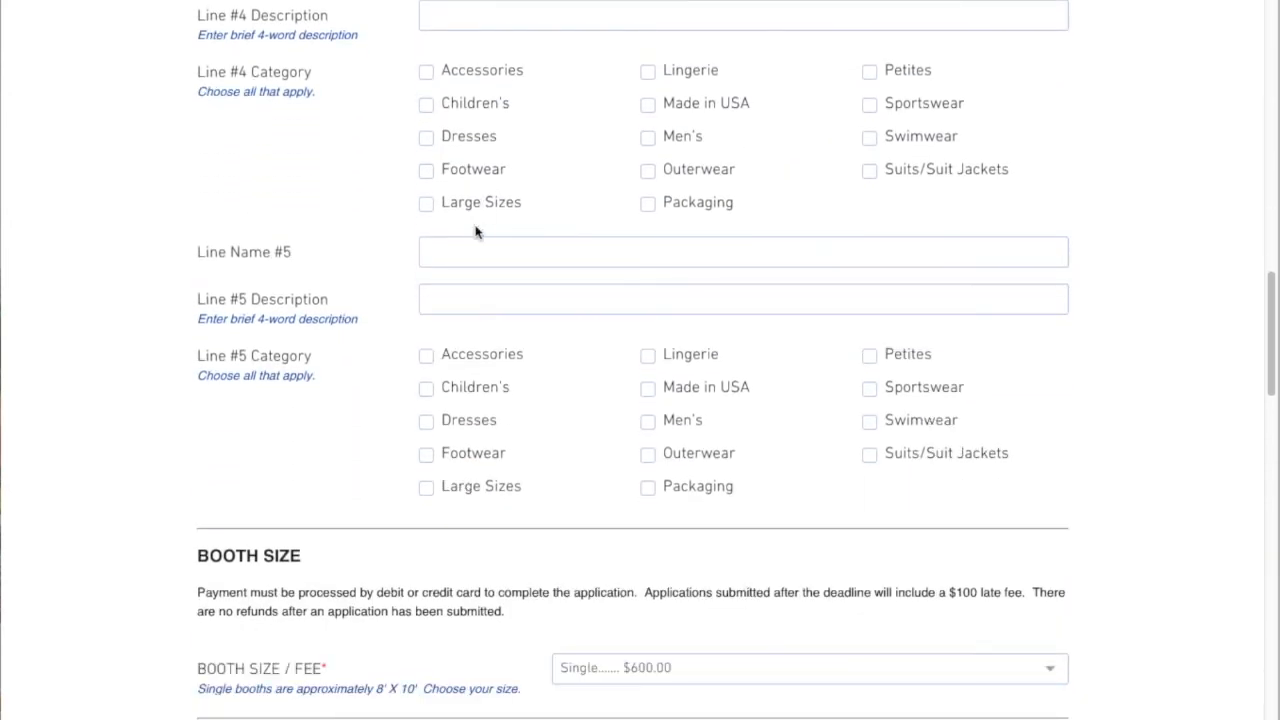
click(482, 253)
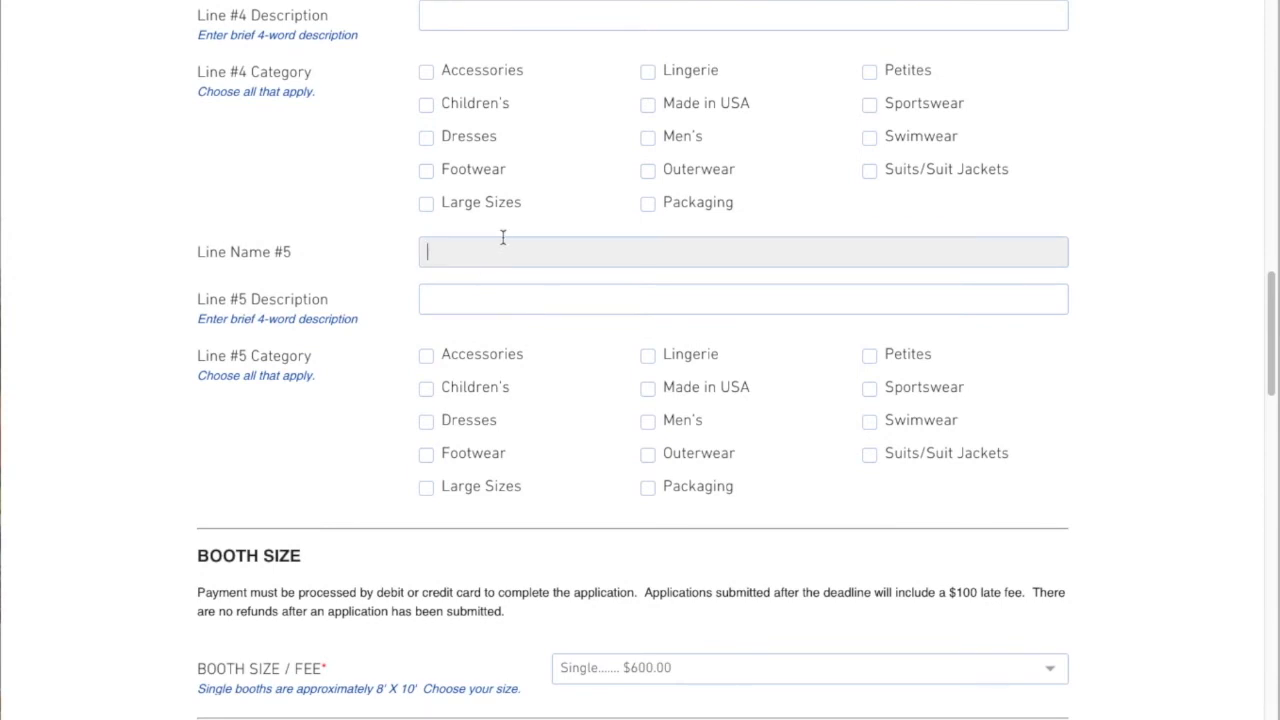
text(Hoooo)
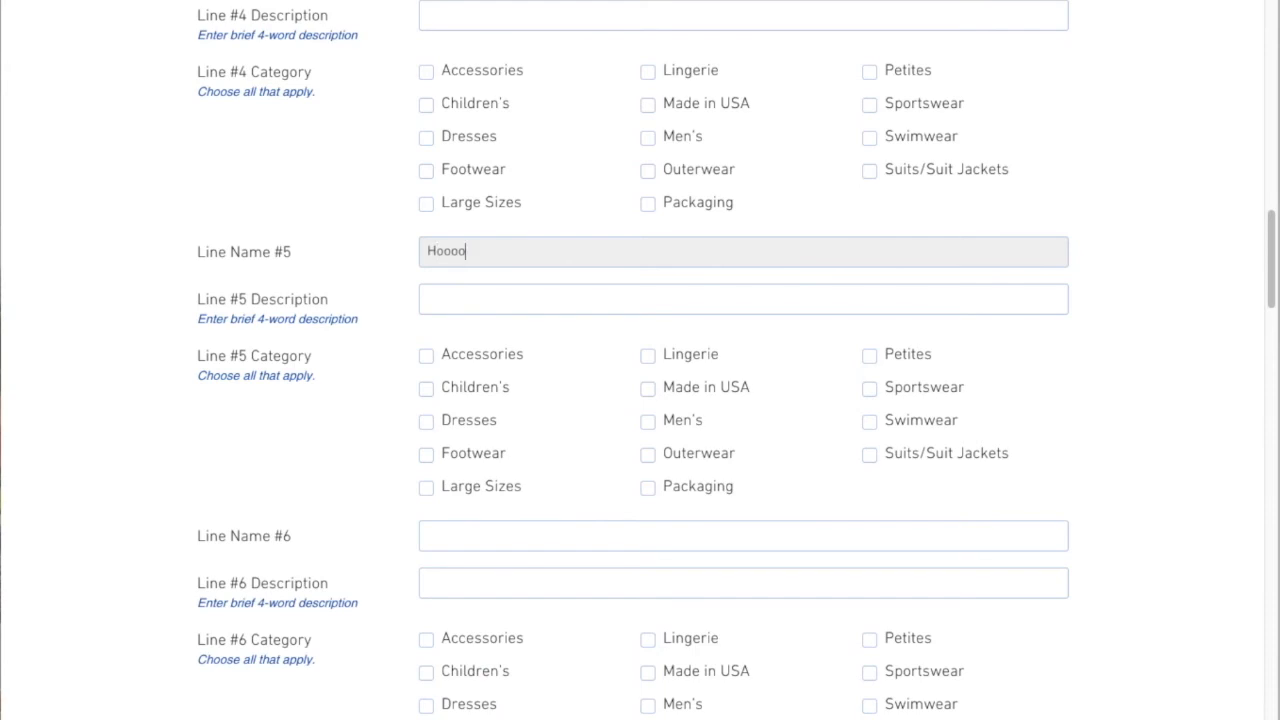
scroll(694, 463, down, 10)
scroll(694, 463, down, 6)
scroll(694, 463, up, 13)
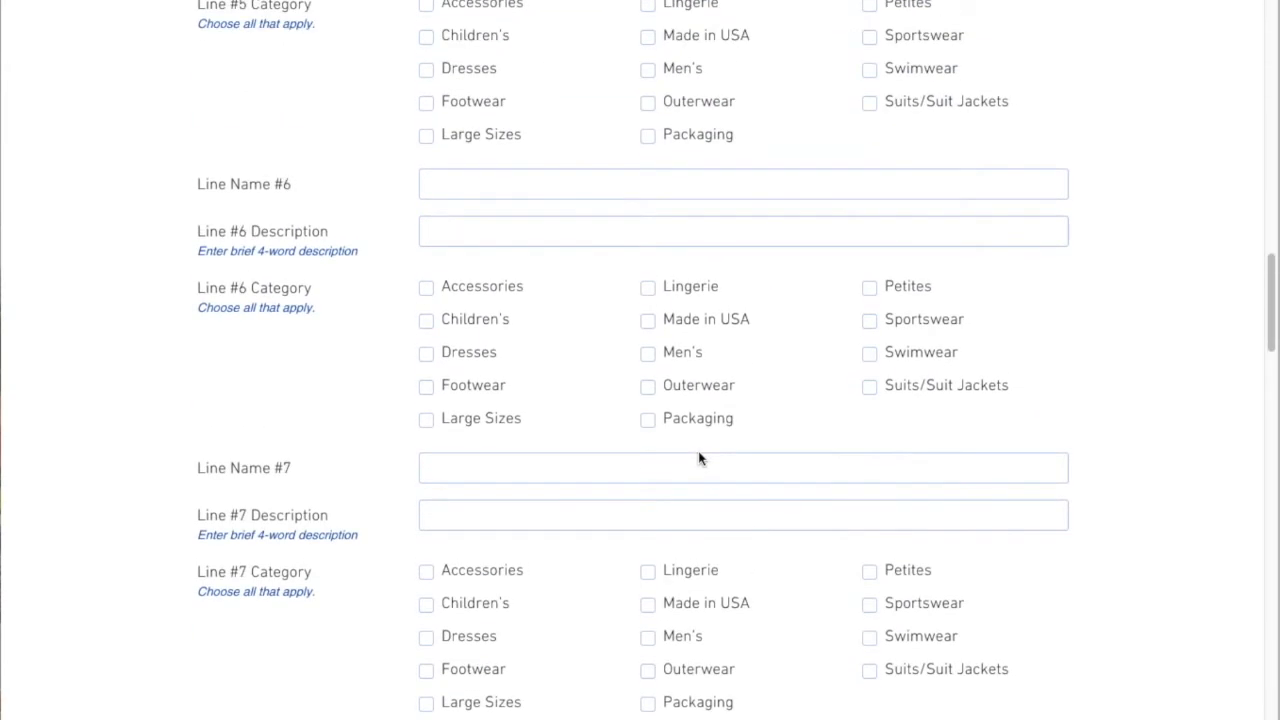
scroll(698, 458, up, 3)
drag(474, 214, 402, 220)
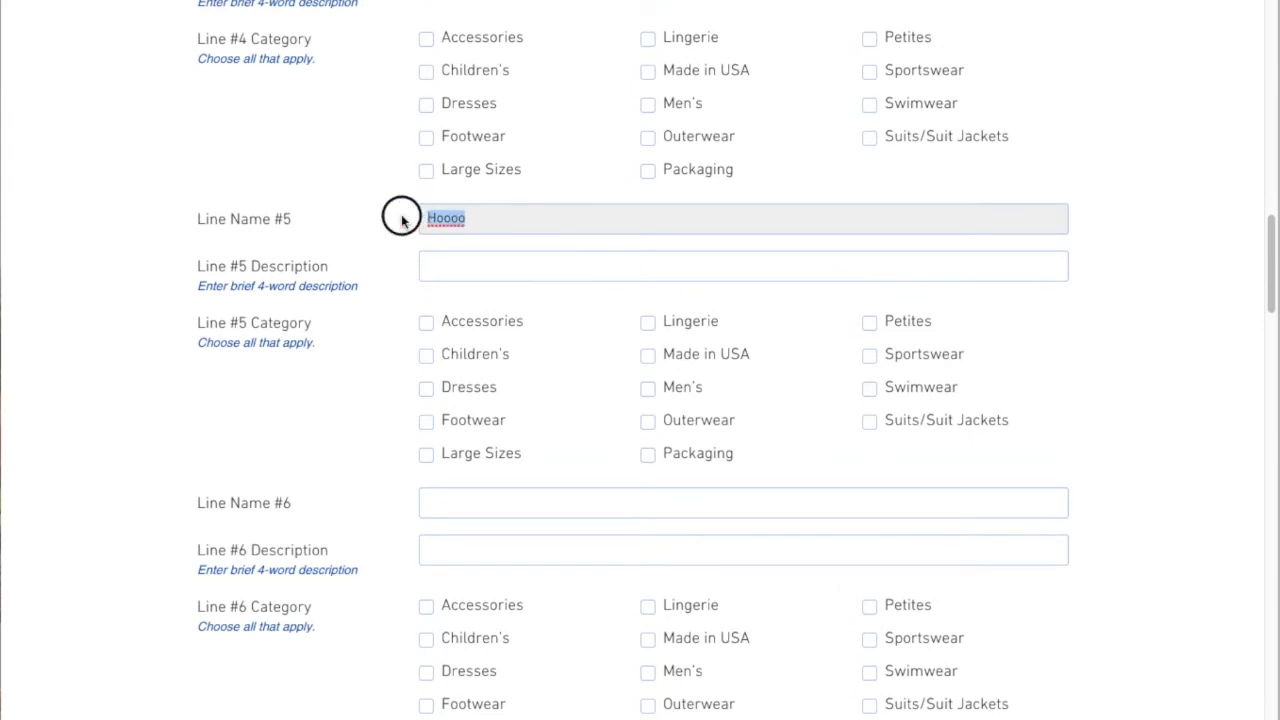
key(BackSpace)
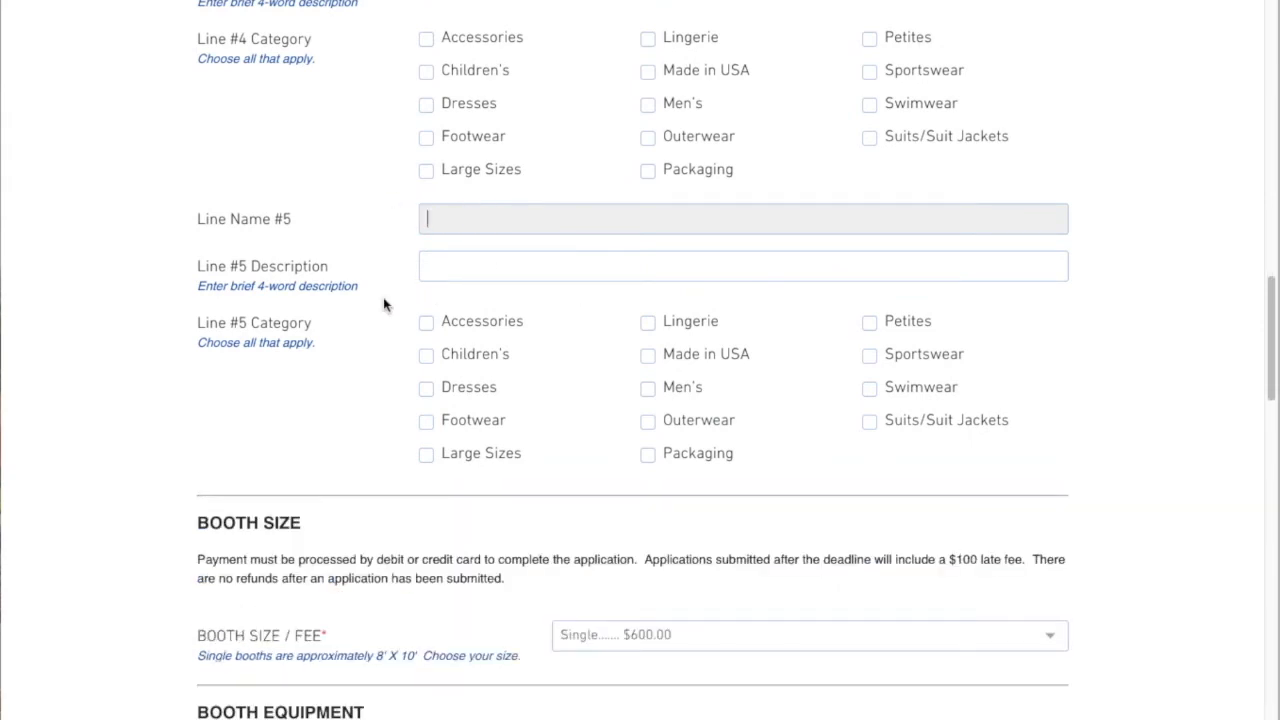
Set the booth size / fee to Double $1200.00
click(1095, 443)
scroll(1163, 417, down, 1)
scroll(1161, 417, down, 4)
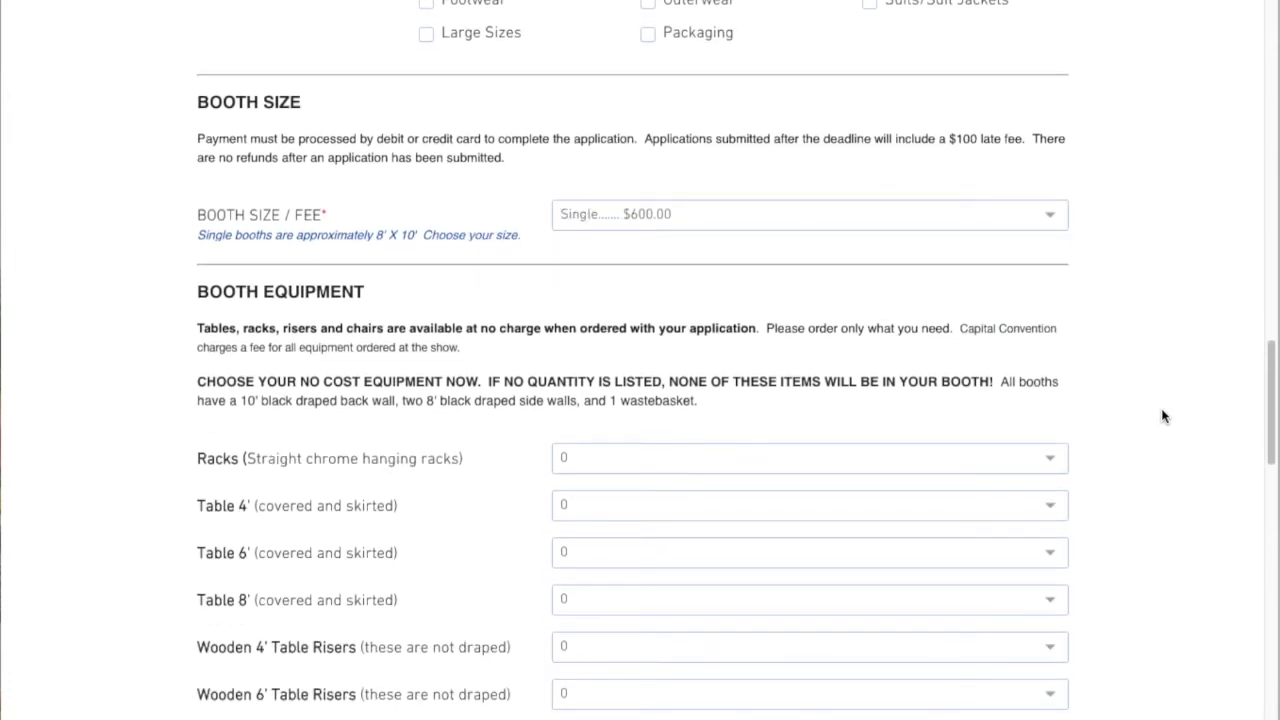
scroll(1162, 414, down, 1)
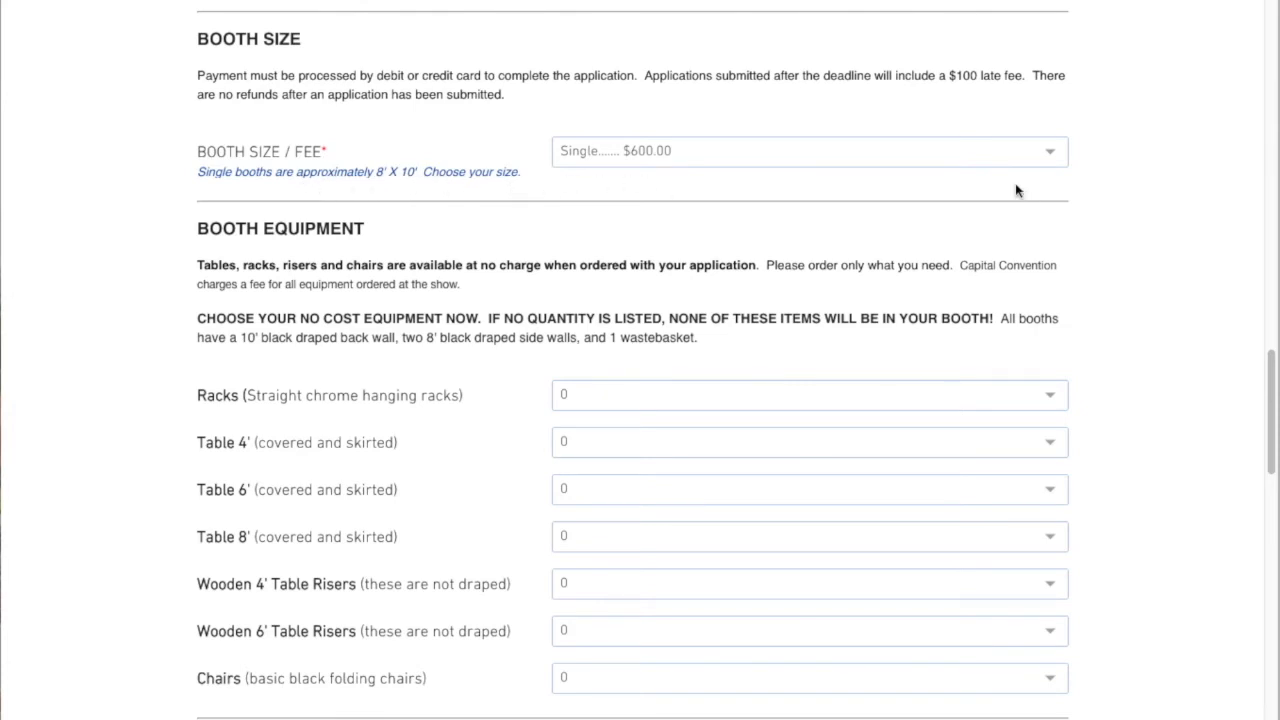
click(757, 152)
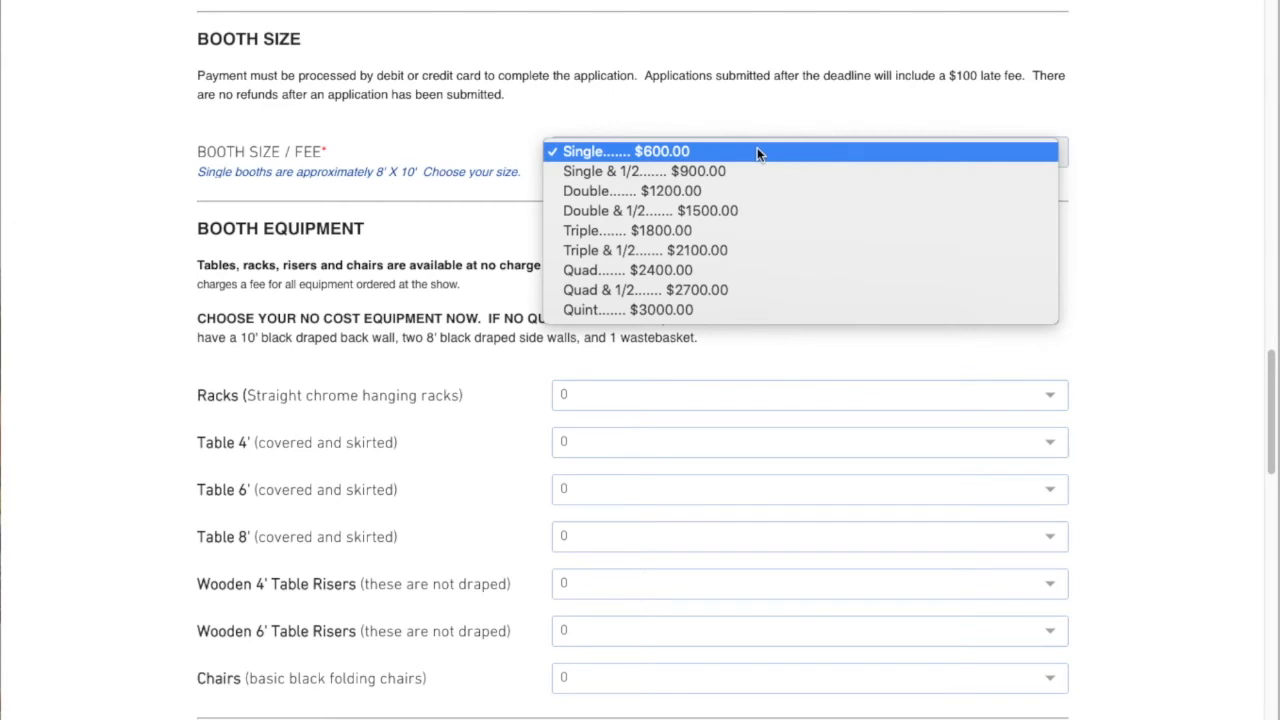
click(670, 191)
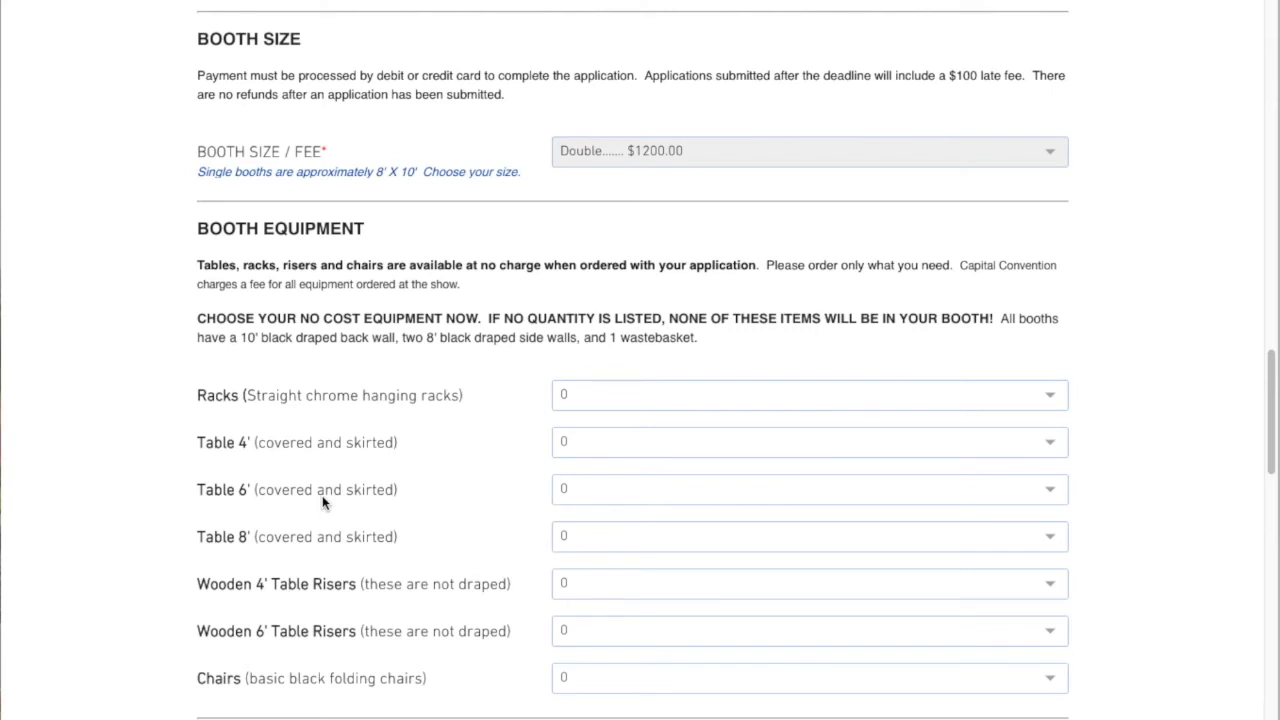
Order two 6' tables and eight chairs as booth equipment
click(729, 494)
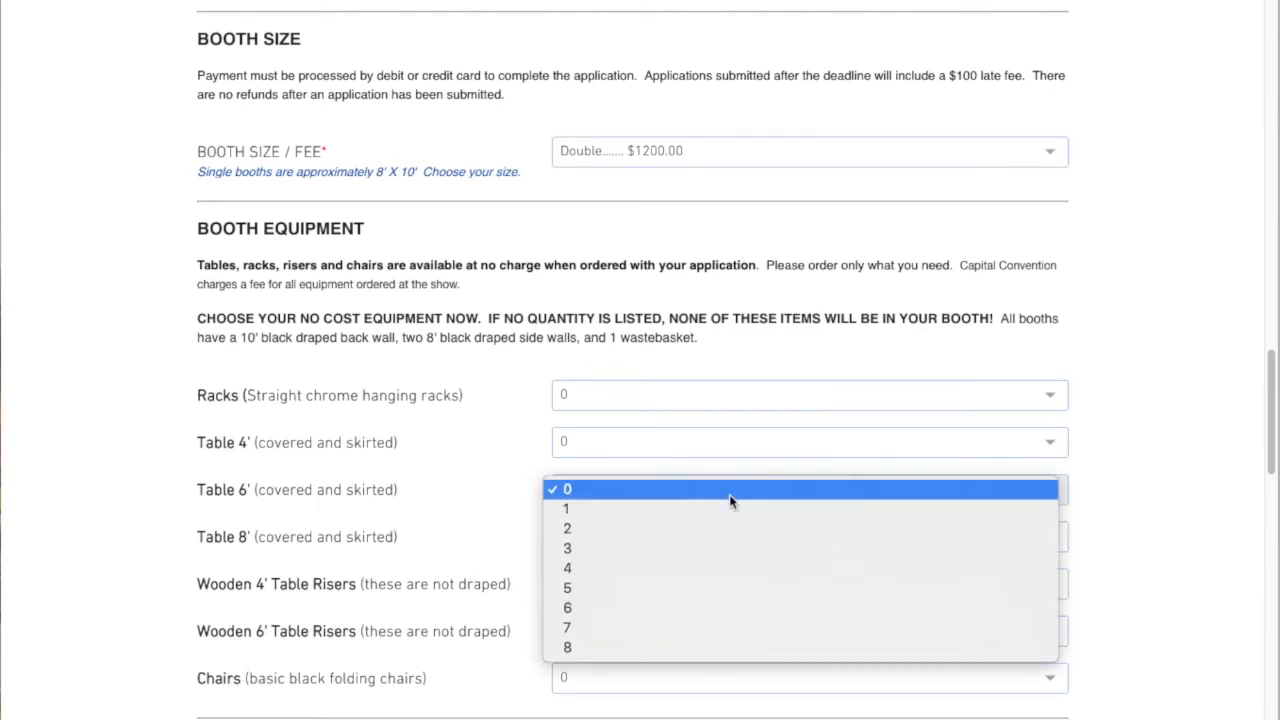
click(720, 528)
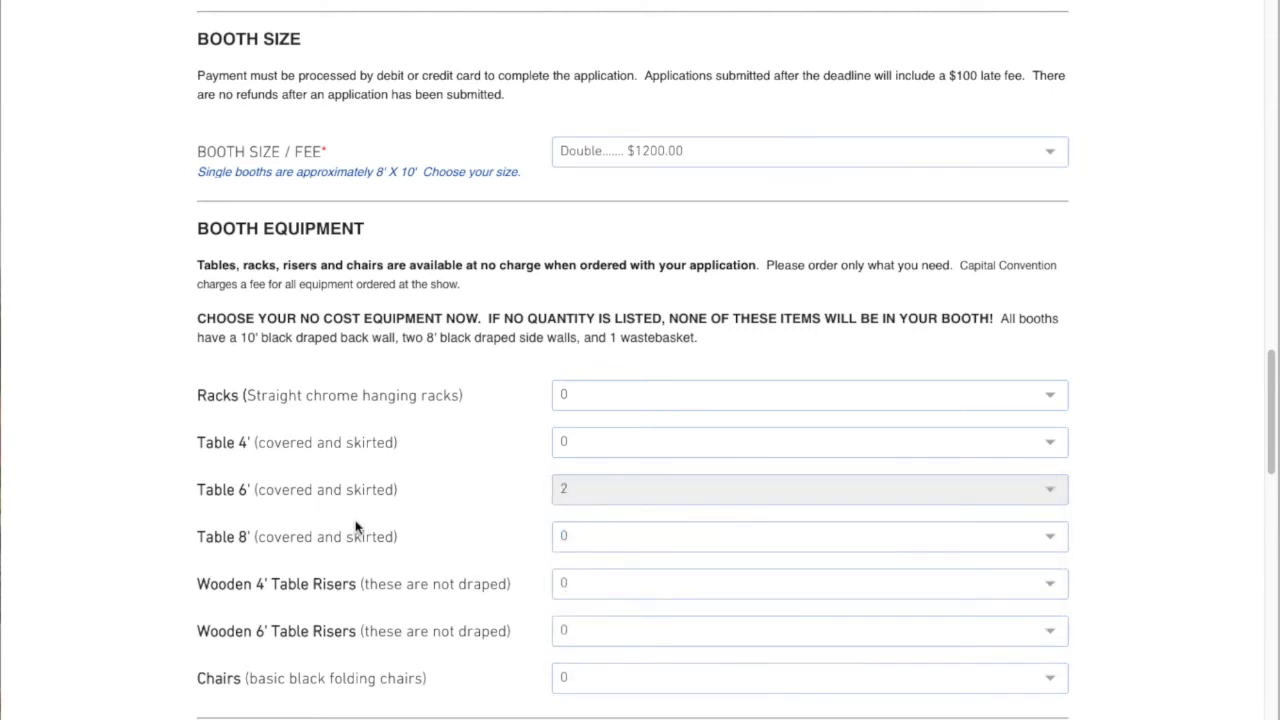
click(657, 678)
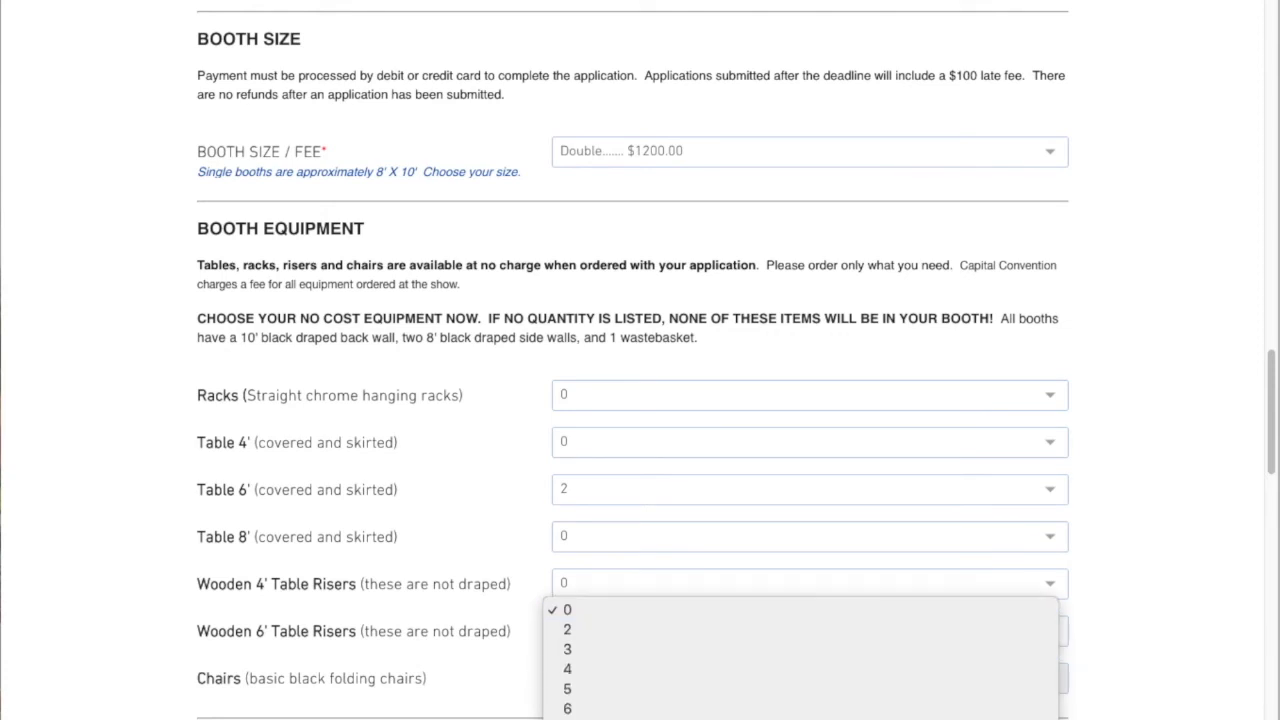
click(943, 663)
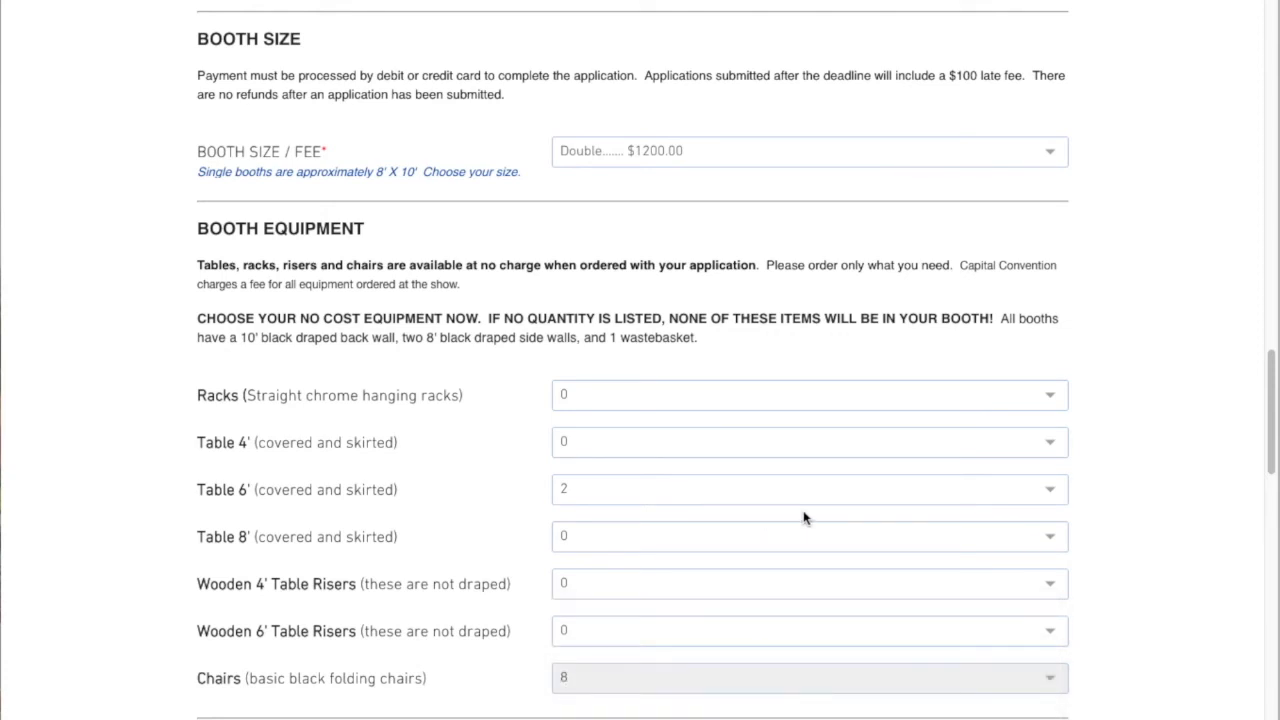
Set the number of additional assistants to 1
scroll(844, 617, down, 10)
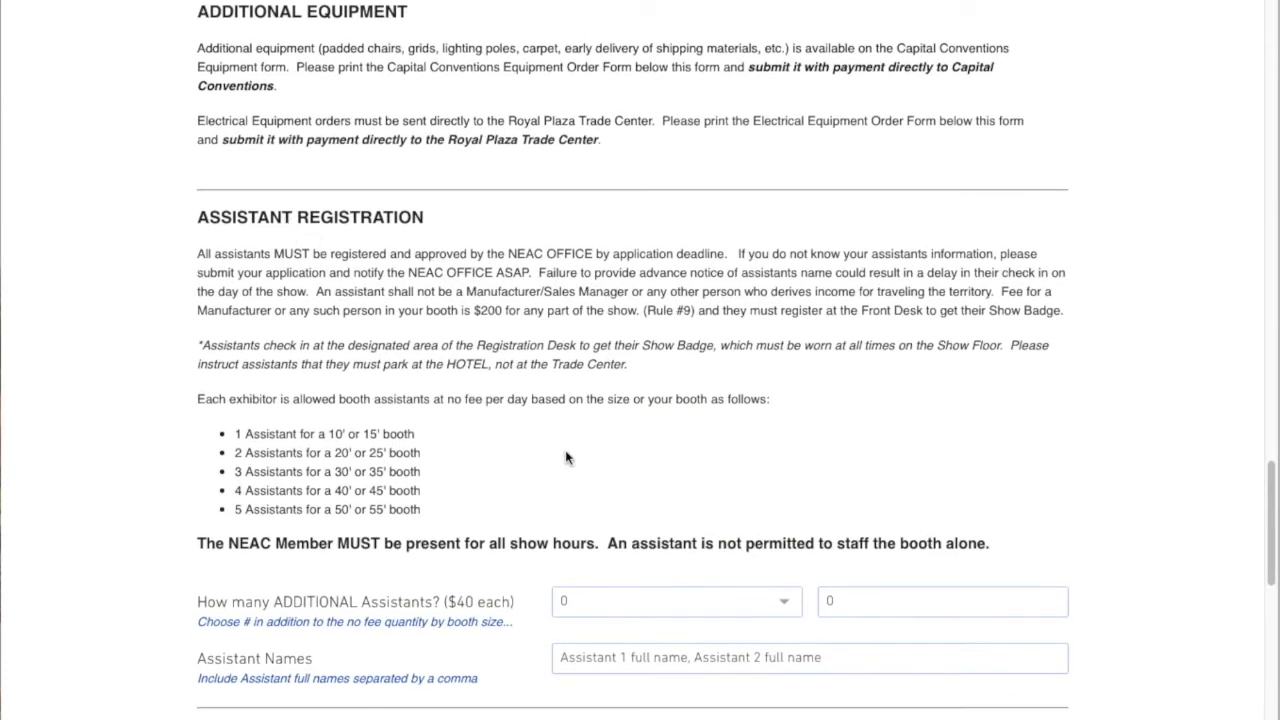
scroll(566, 452, down, 1)
scroll(569, 462, down, 3)
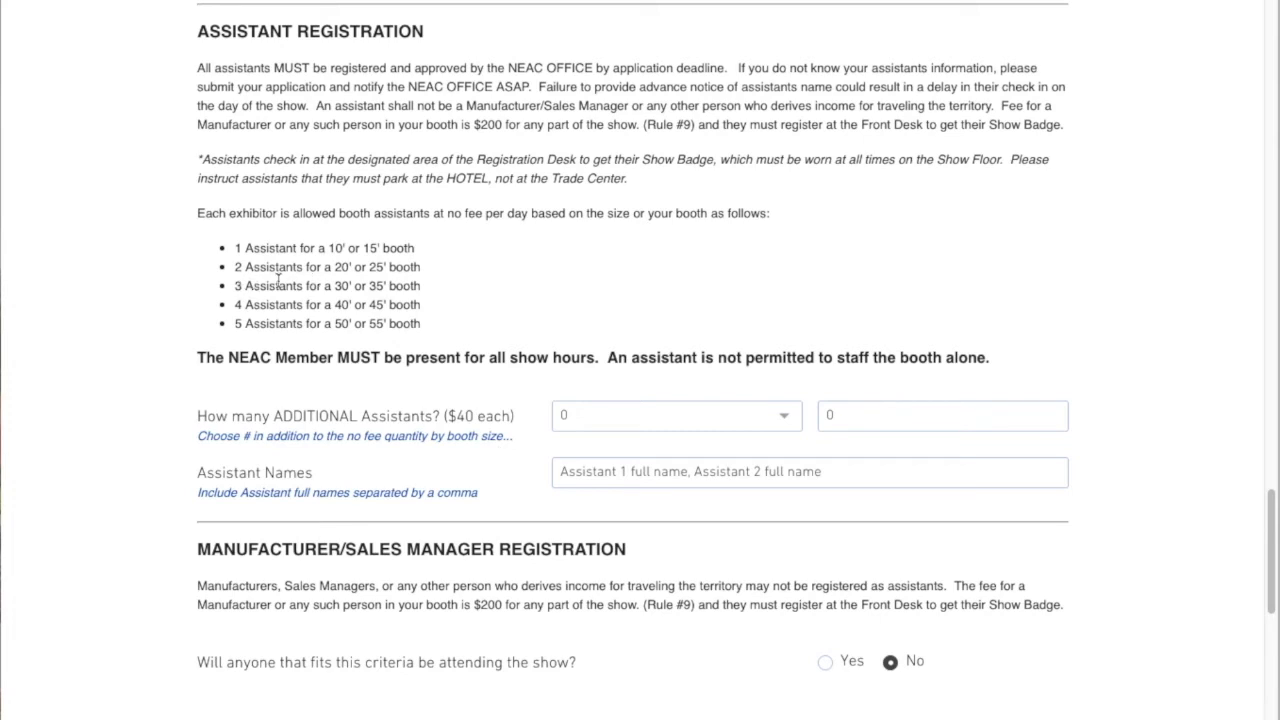
click(777, 423)
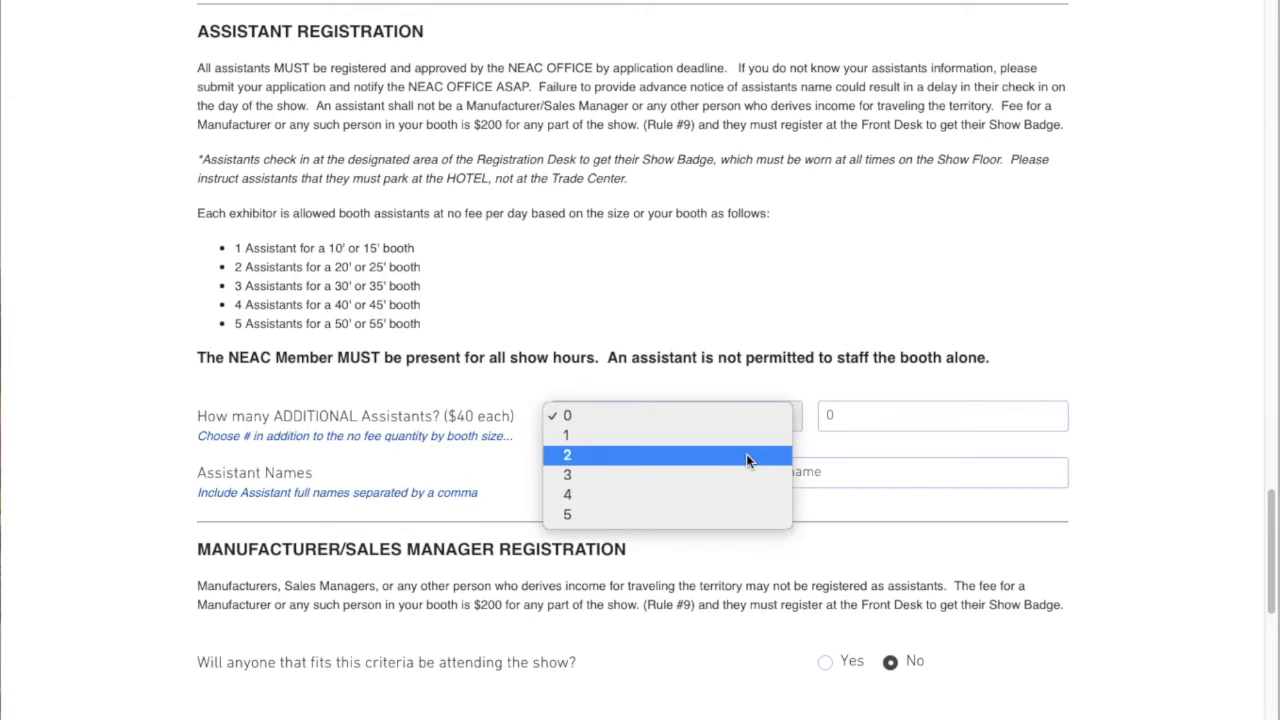
click(587, 457)
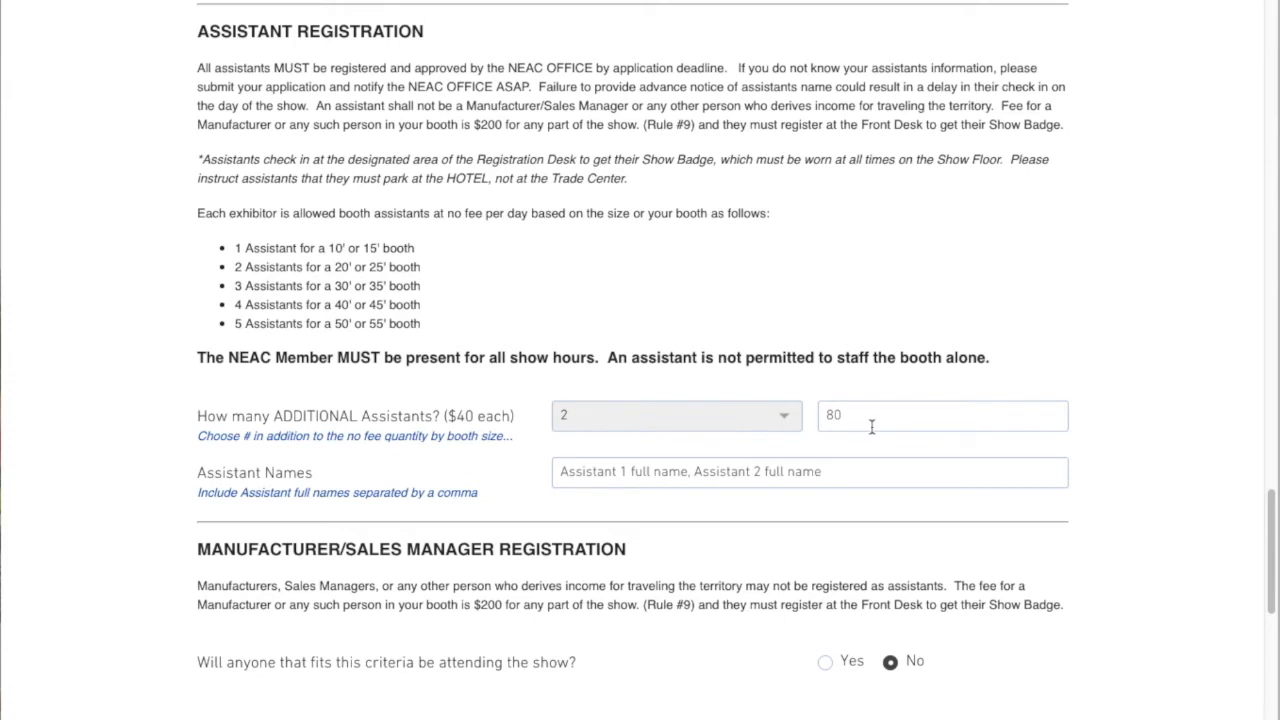
click(644, 425)
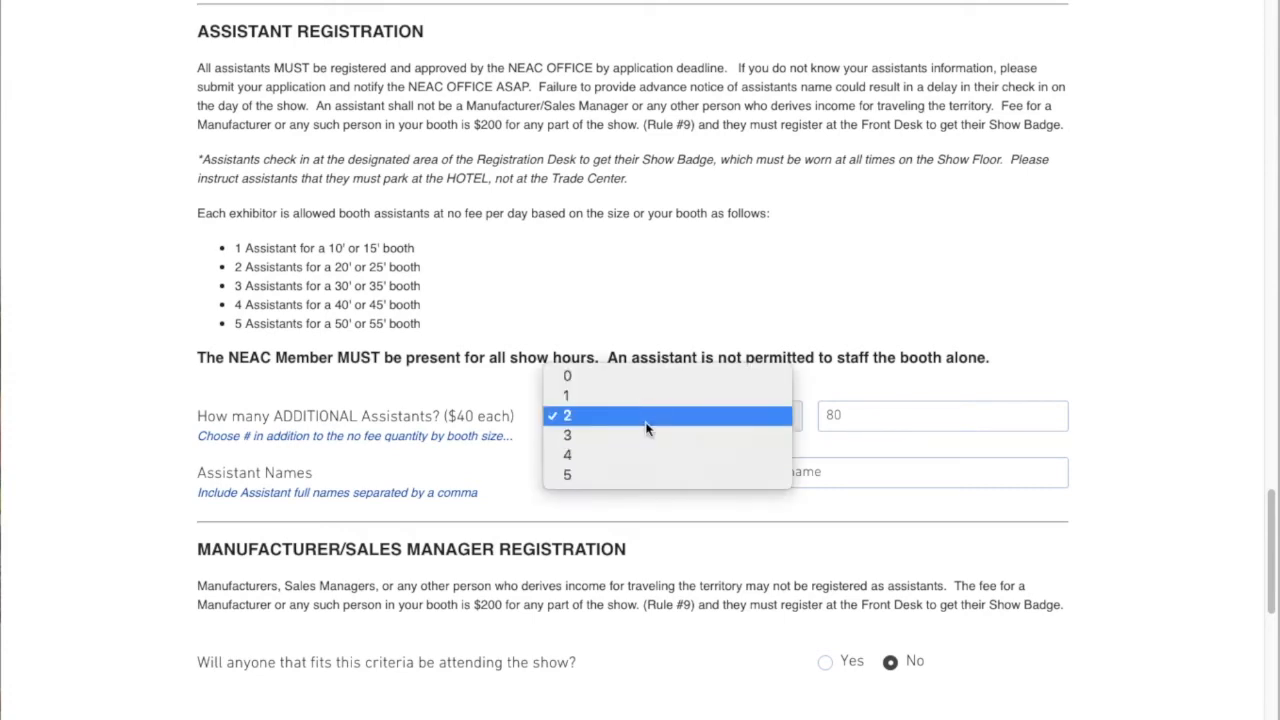
click(637, 397)
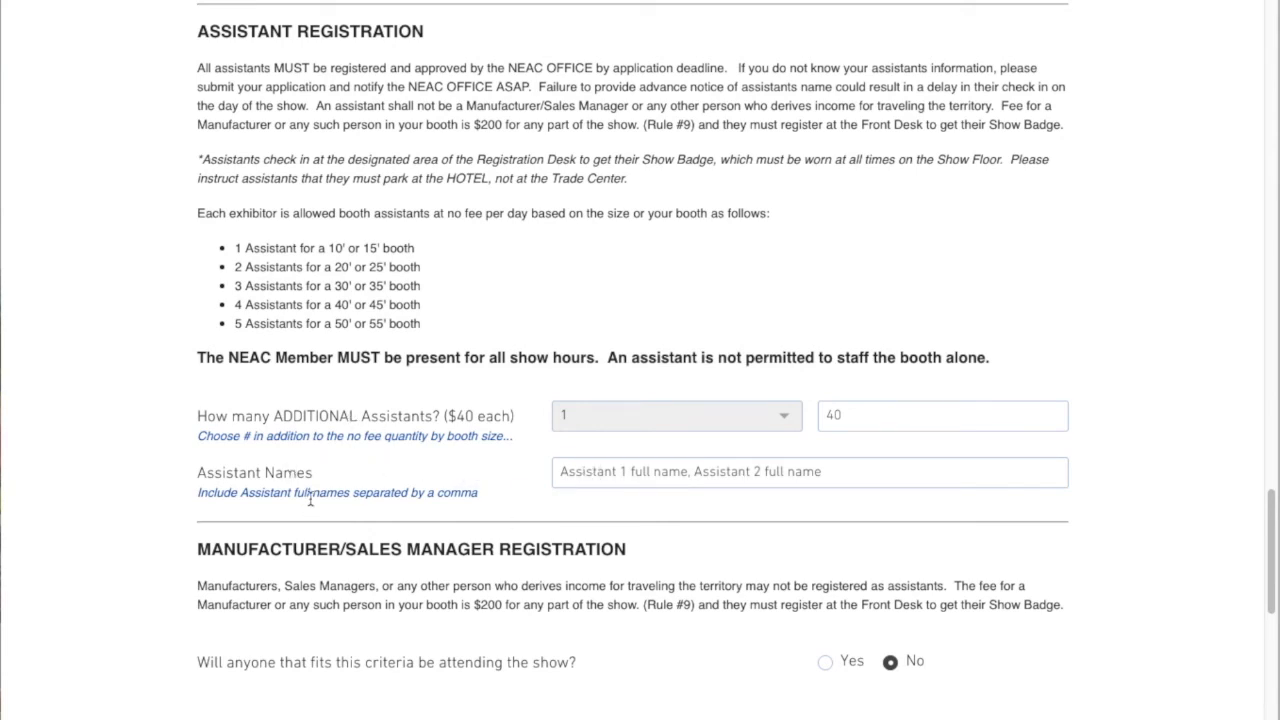
Replace the assistant names placeholder with three assistants' full names separated by commas
click(817, 478)
drag(840, 476, 462, 470)
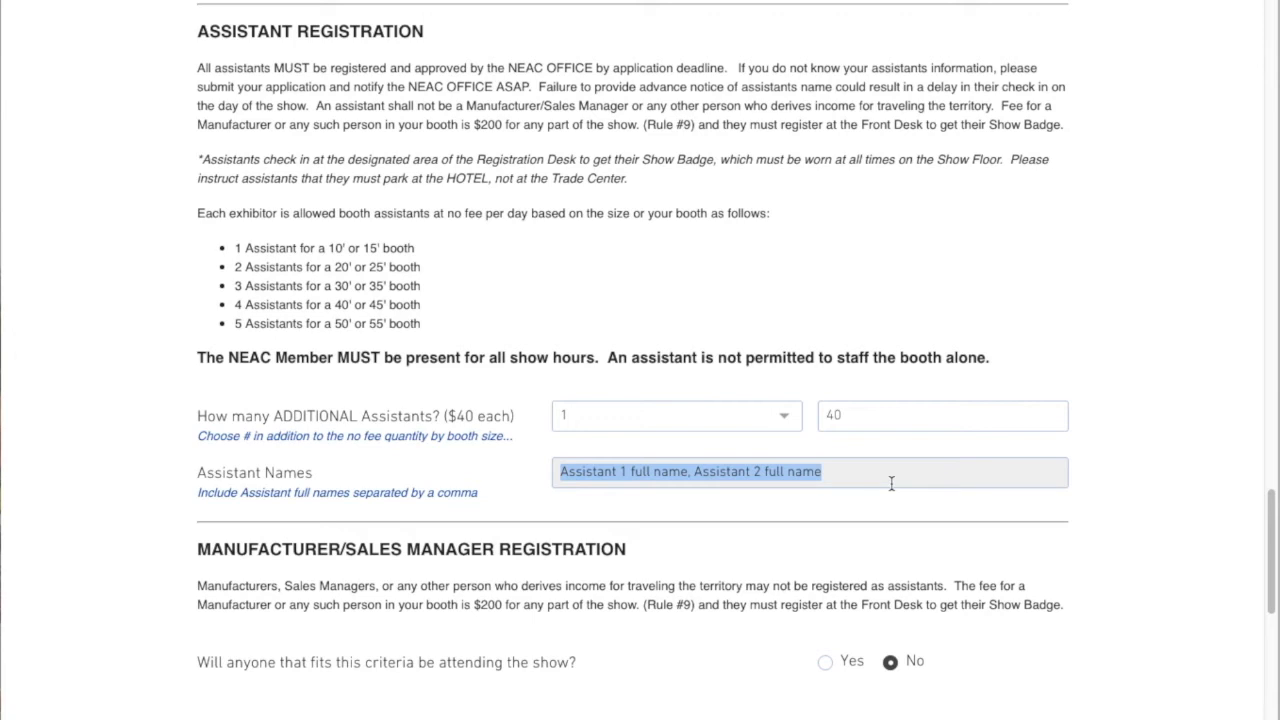
text(Jane Smith,)
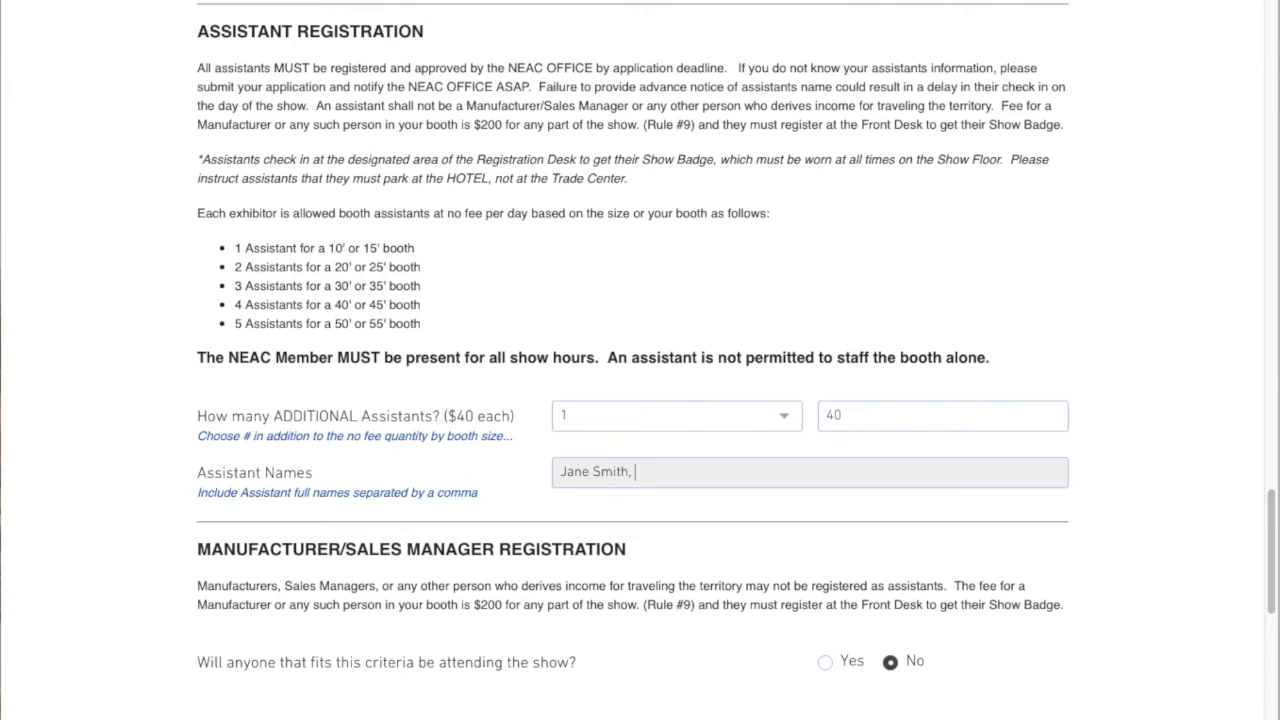
click(1144, 488)
Answer Yes that a manufacturer or sales manager will attend the show
scroll(326, 577, down, 1)
scroll(326, 577, down, 1)
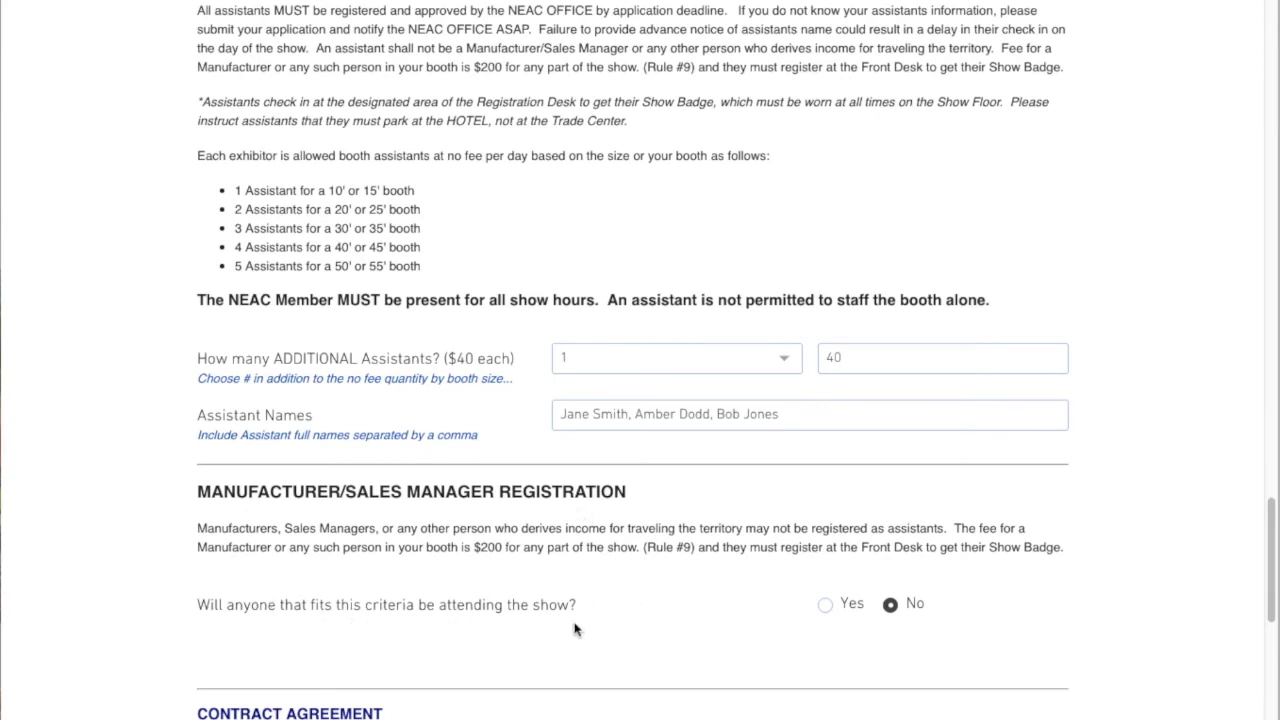
click(826, 606)
scroll(565, 608, down, 2)
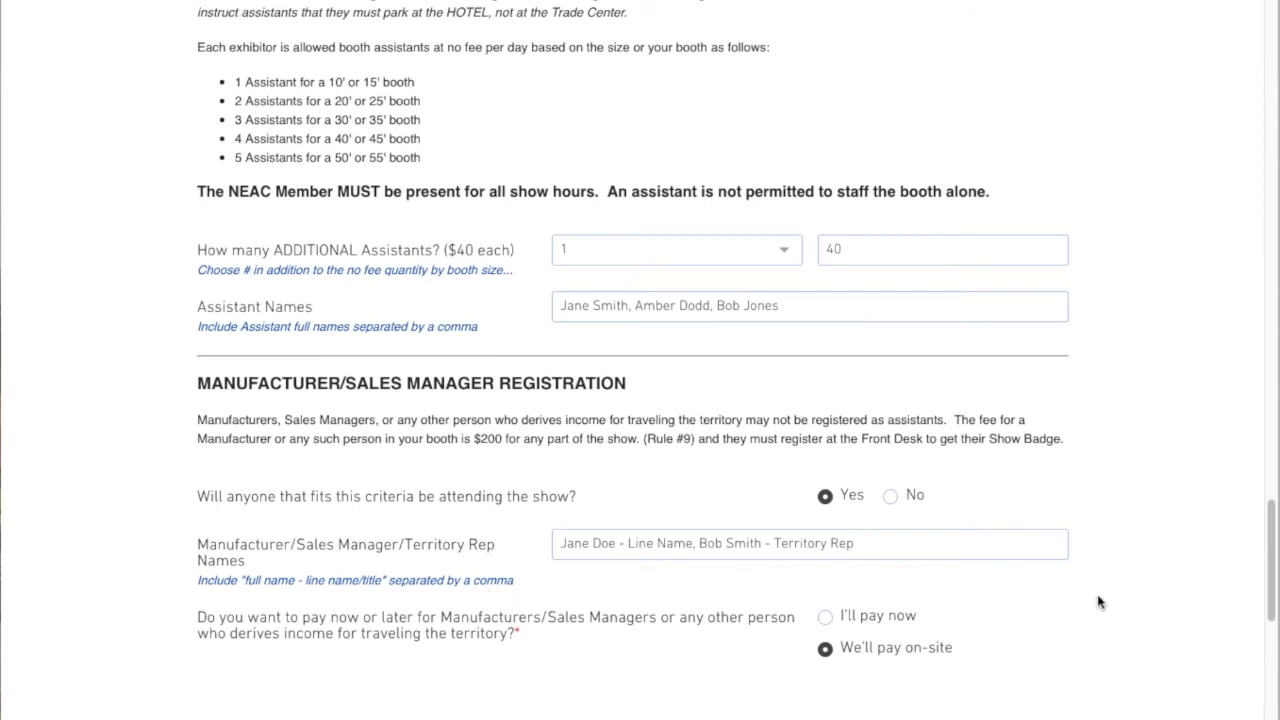
Replace the manufacturer/sales rep names placeholder with two representatives' full names, line names and titles, separated by commas
click(858, 542)
drag(858, 542, 548, 530)
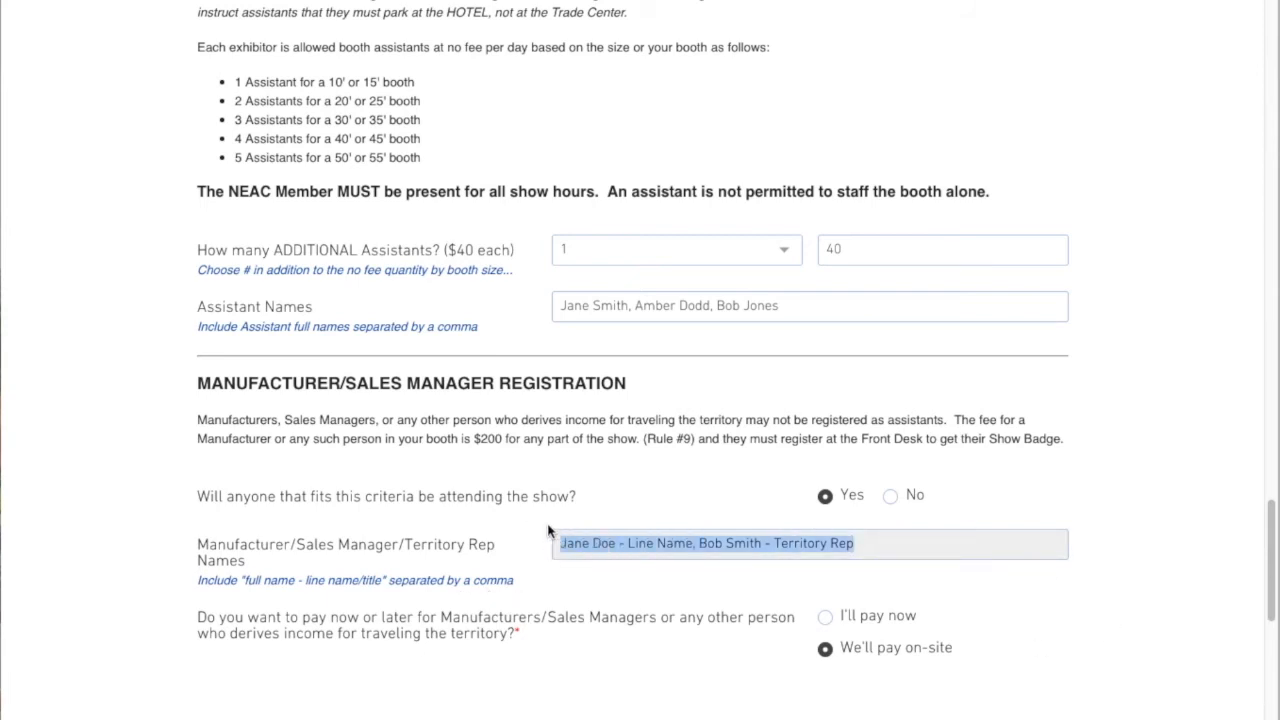
key(BackSpace)
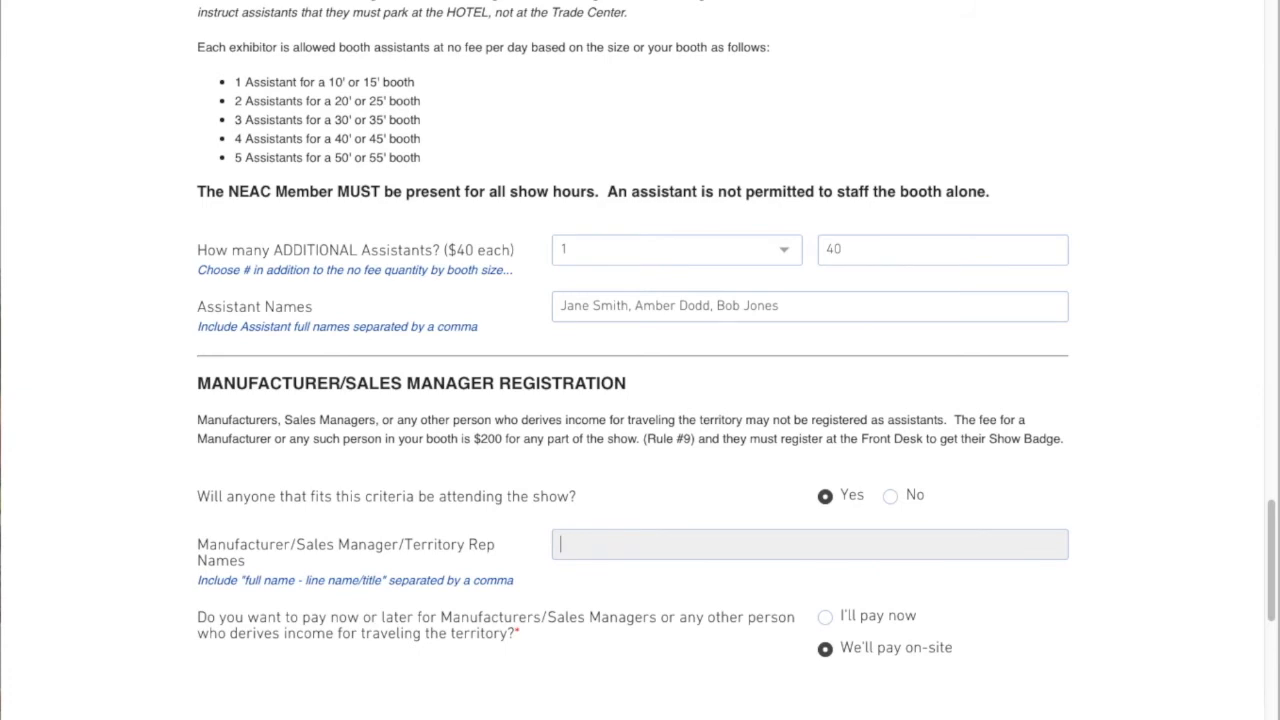
text(- Semi Precious Je)
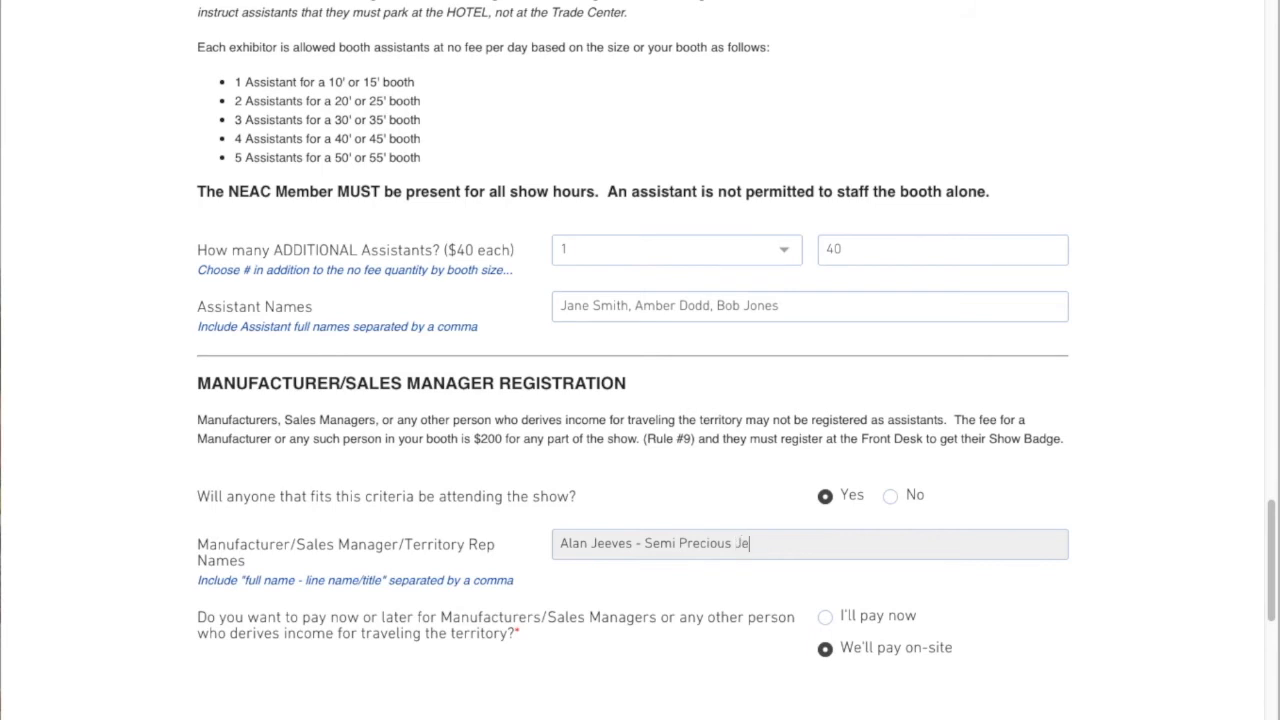
key(BackSpace)
key(BackSpace)
text(wels)
text(, Terrei)
text(itory RE)
text(ep)
text(,)
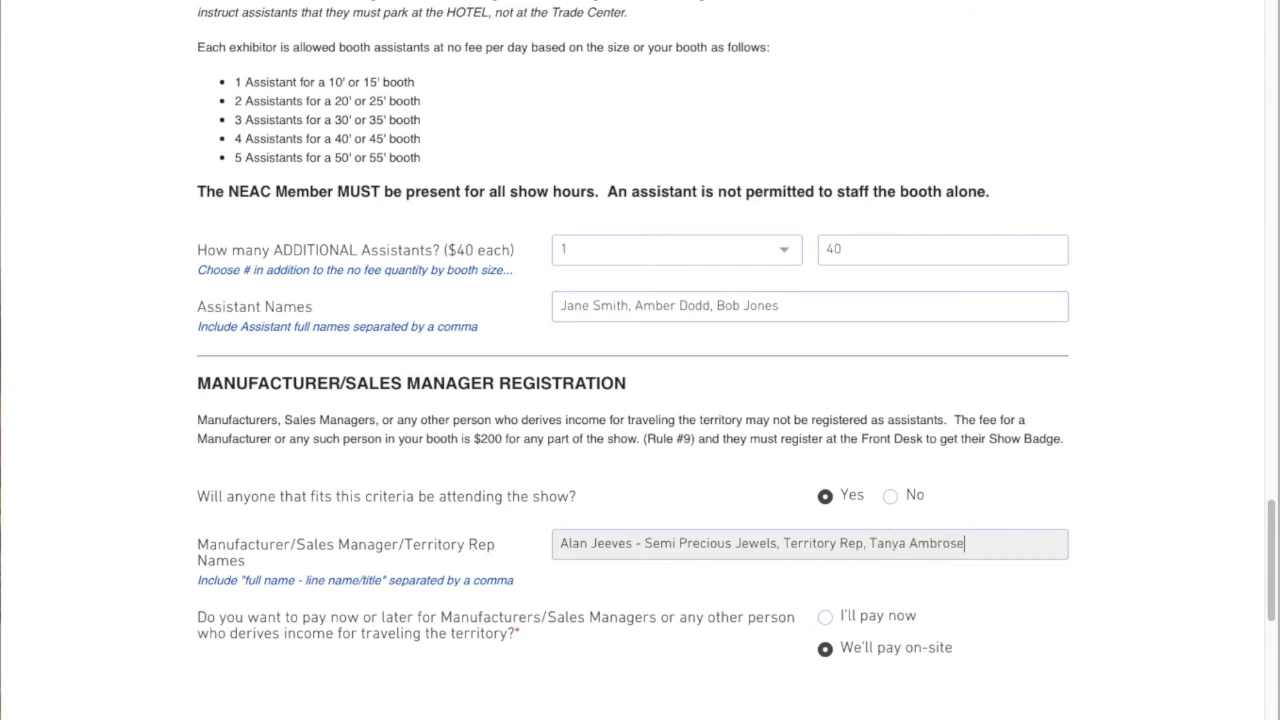
text( - Coa)
text(t-er)
text(-ie, Sa)
text(ls)
text(s Manager)
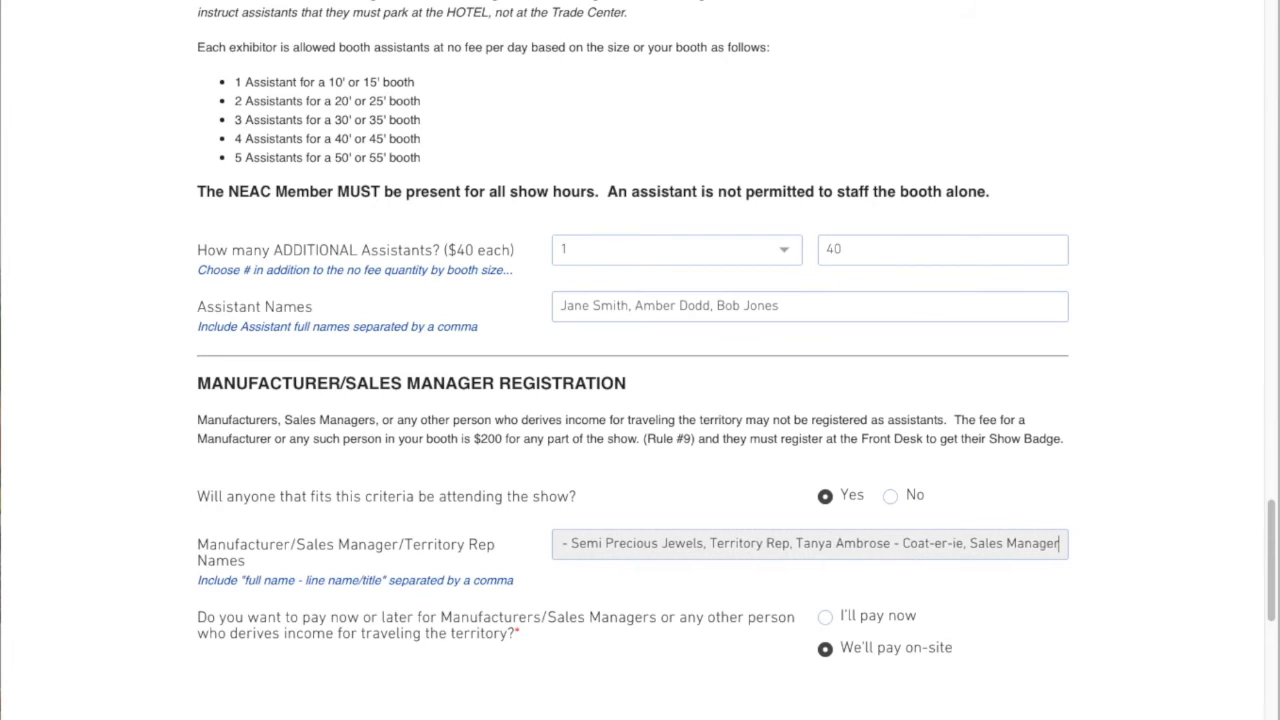
click(1092, 572)
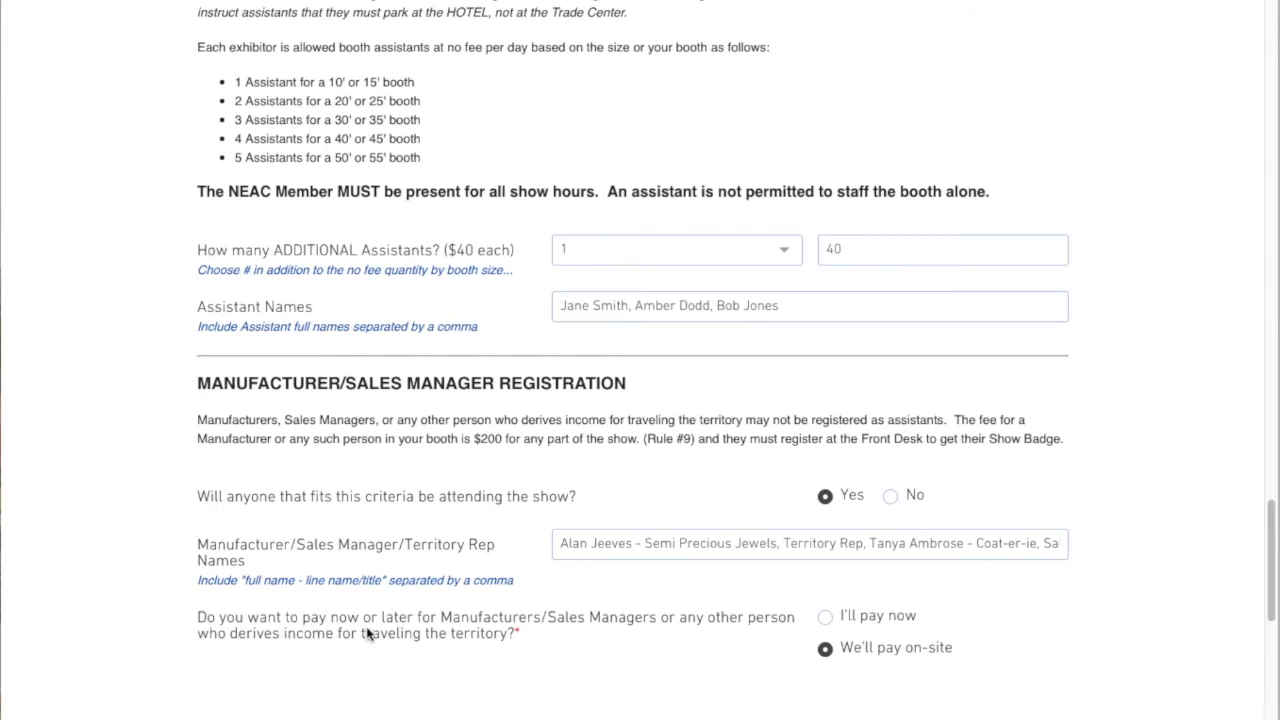
Choose to pay now for manufacturers/sales managers and set the number attending to 2
scroll(516, 636, down, 3)
click(825, 346)
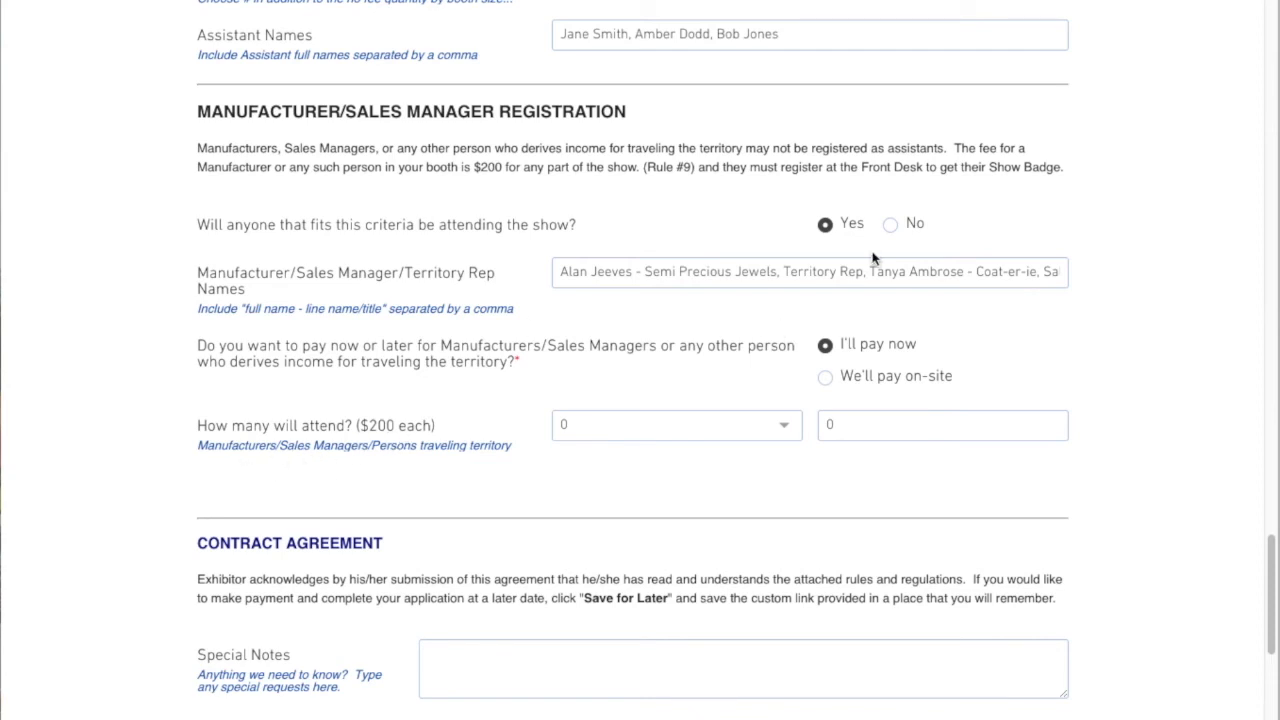
click(766, 424)
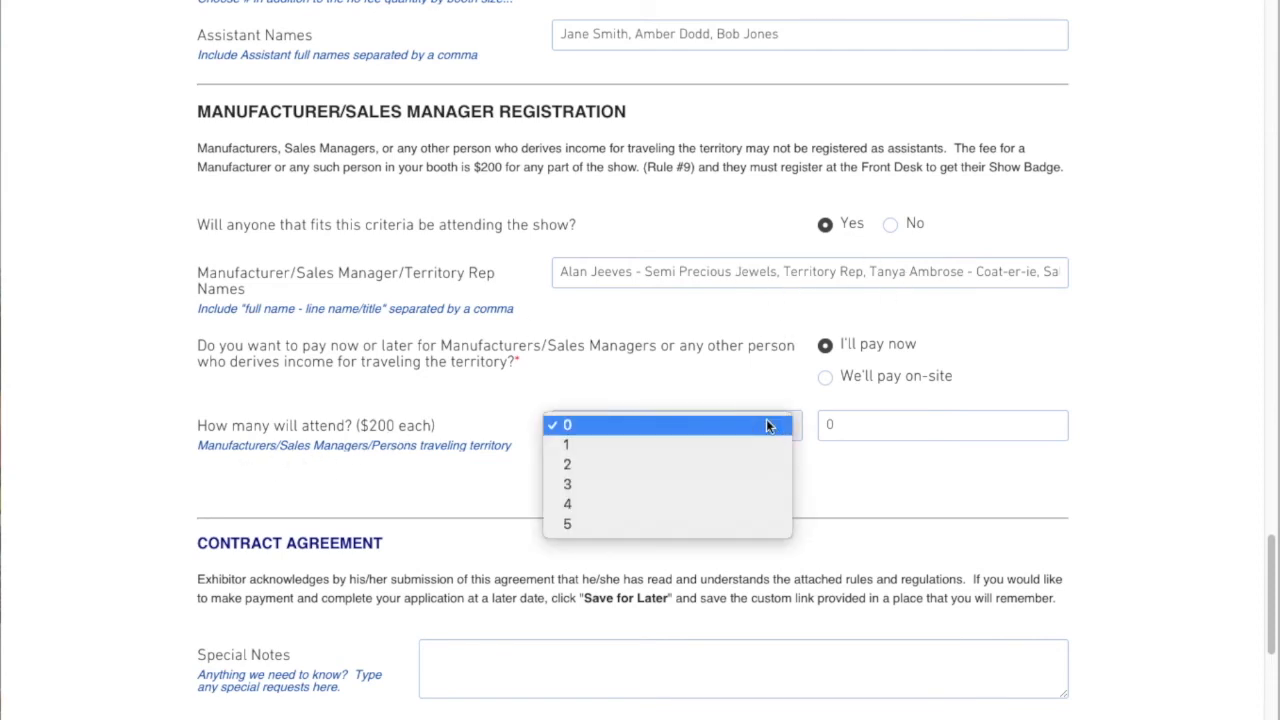
click(700, 465)
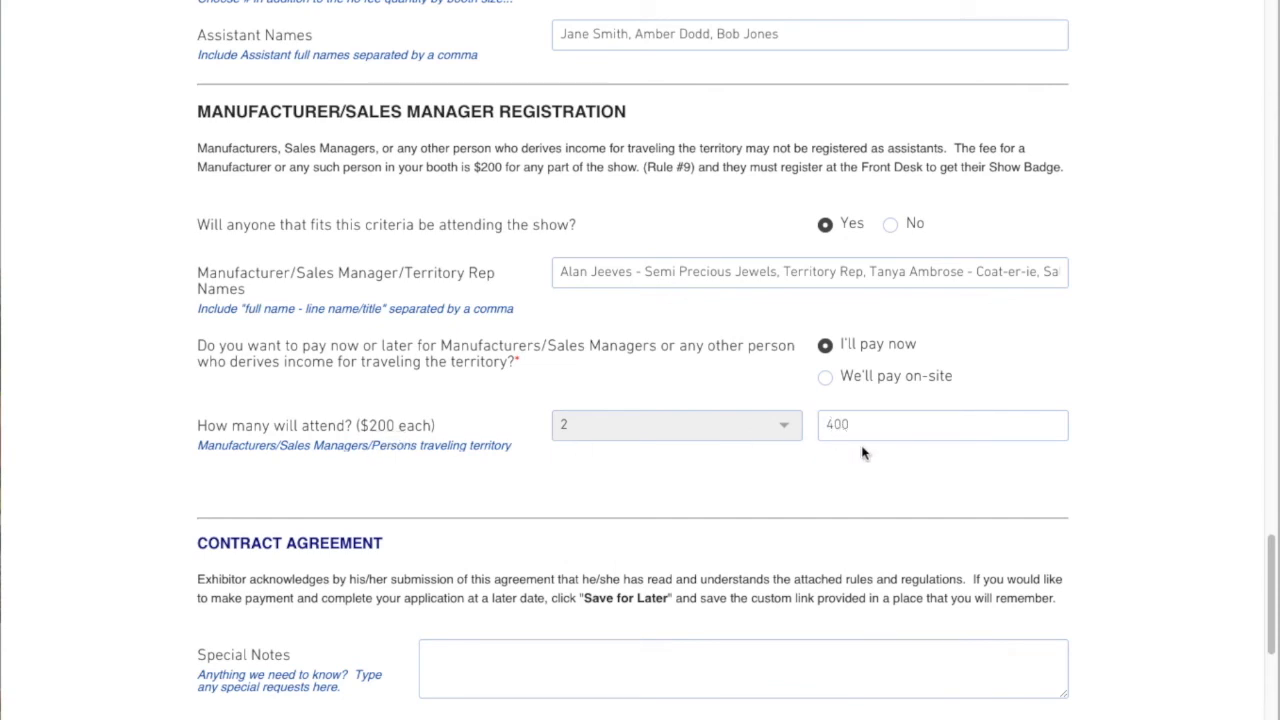
Add a special note asking to place the booth near a specific exhibitor
scroll(1093, 410, down, 3)
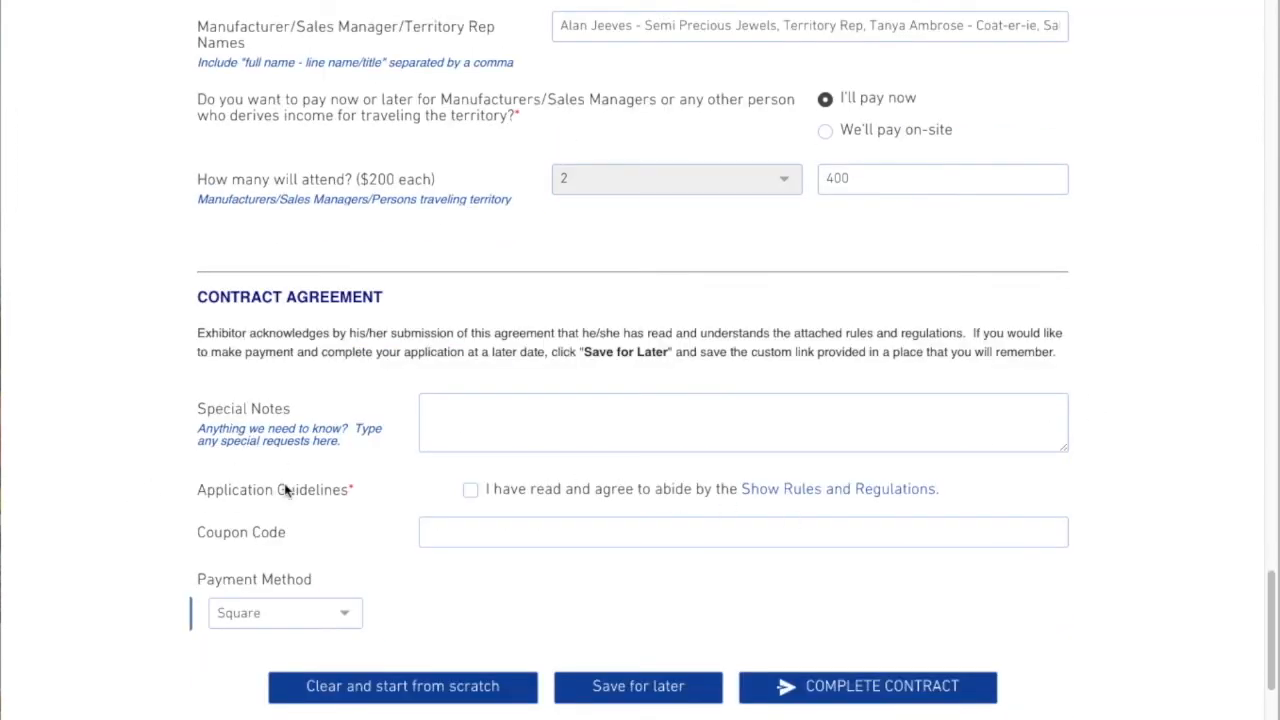
click(432, 440)
text(Please put place my booth near Nancy )
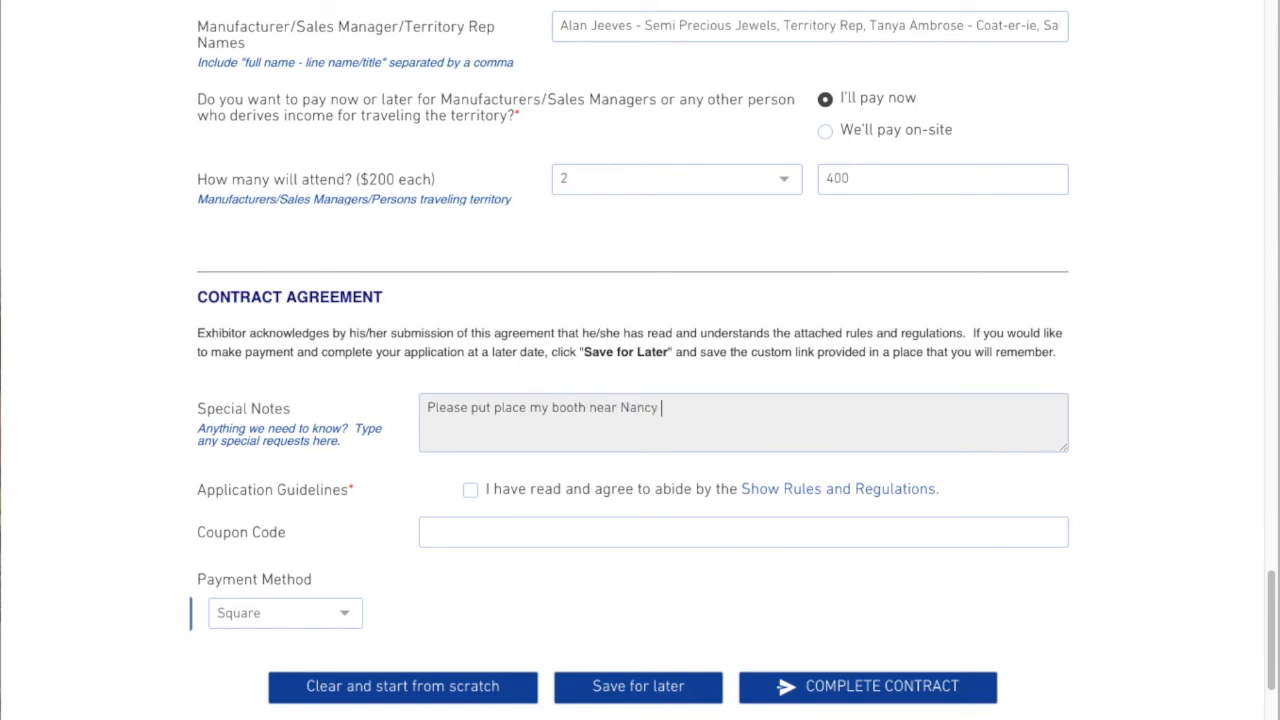
text(K.)
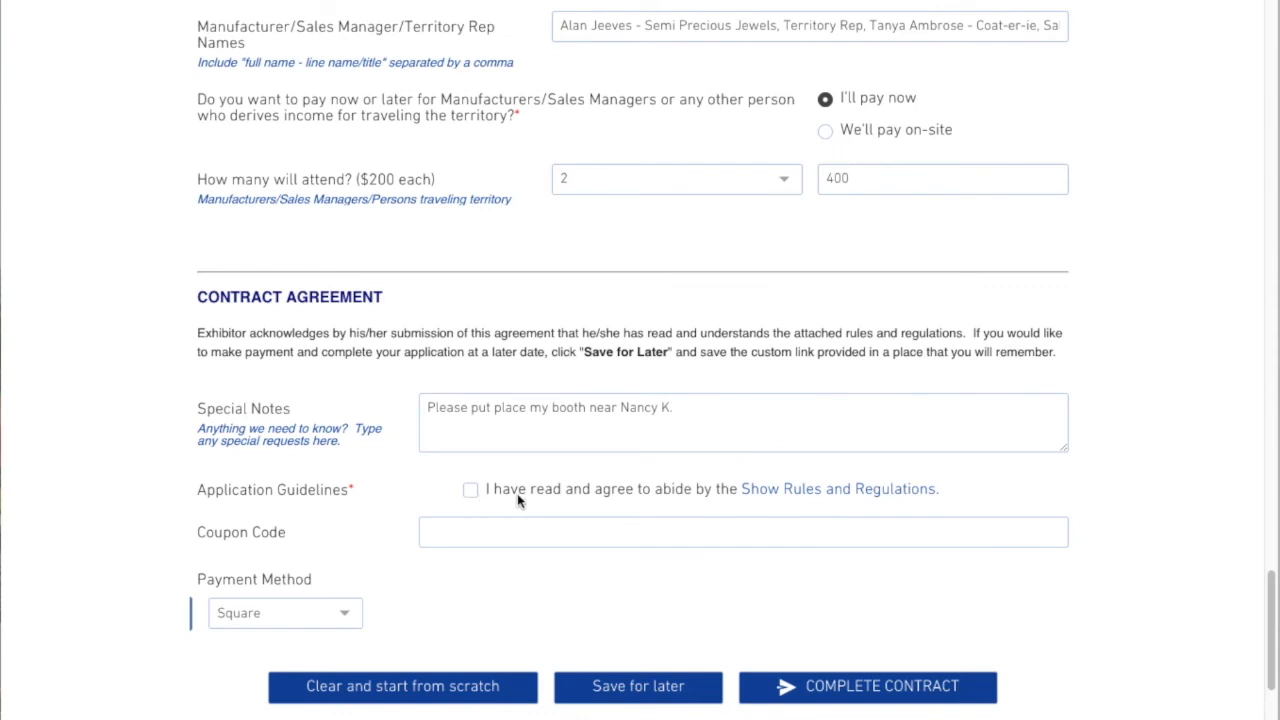
Read through the Show Rules and Regulations, close them, and tick the agreement to abide by them
click(789, 491)
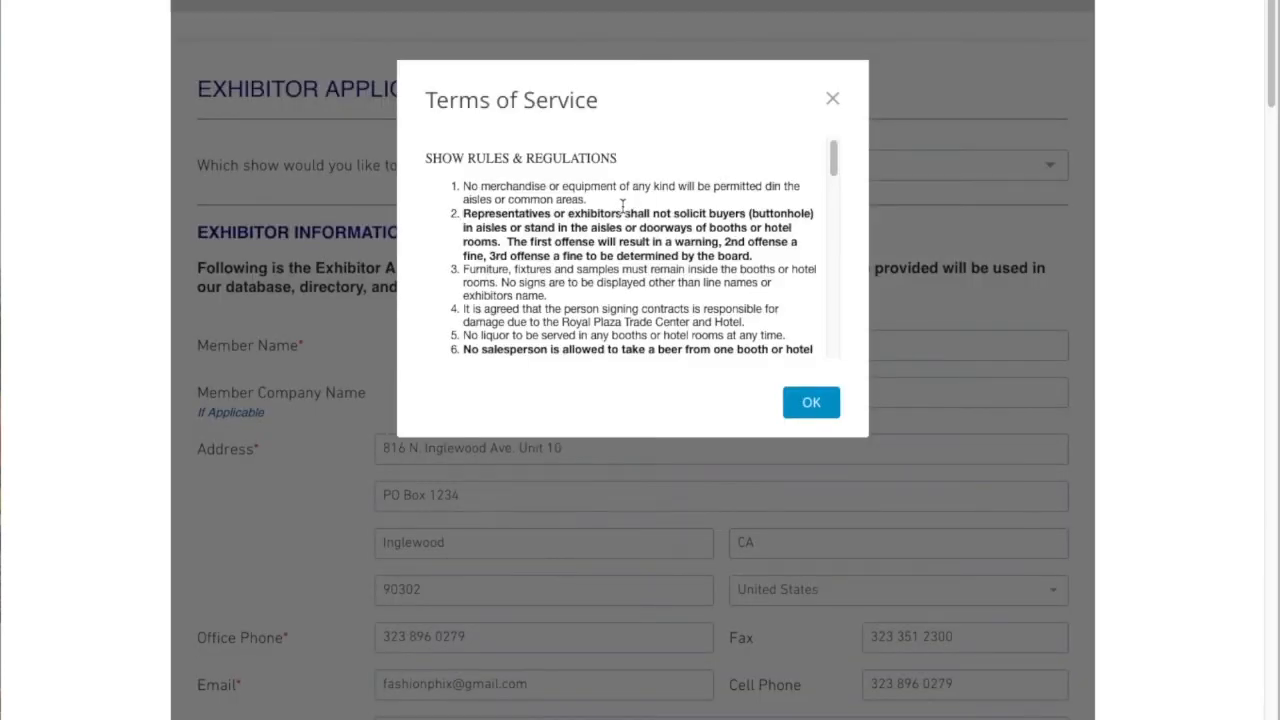
scroll(622, 205, up, 1)
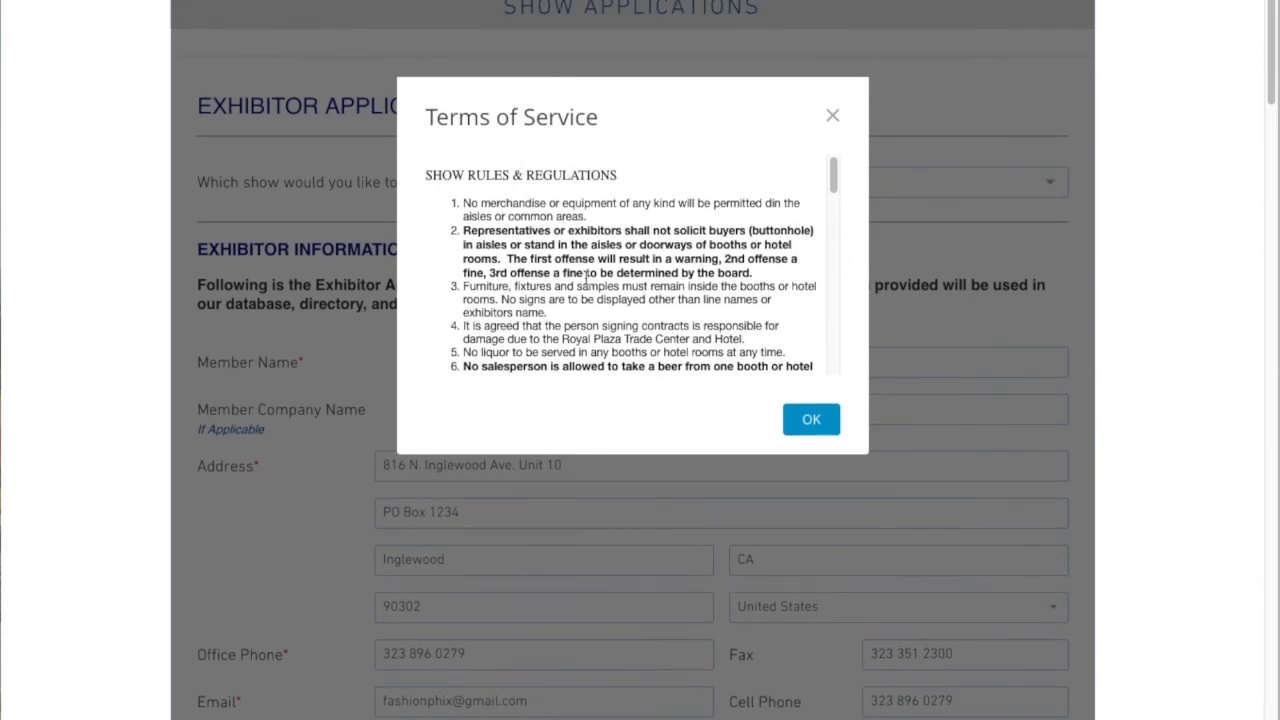
scroll(587, 276, down, 5)
scroll(587, 276, down, 5)
scroll(587, 280, down, 3)
scroll(585, 290, up, 20)
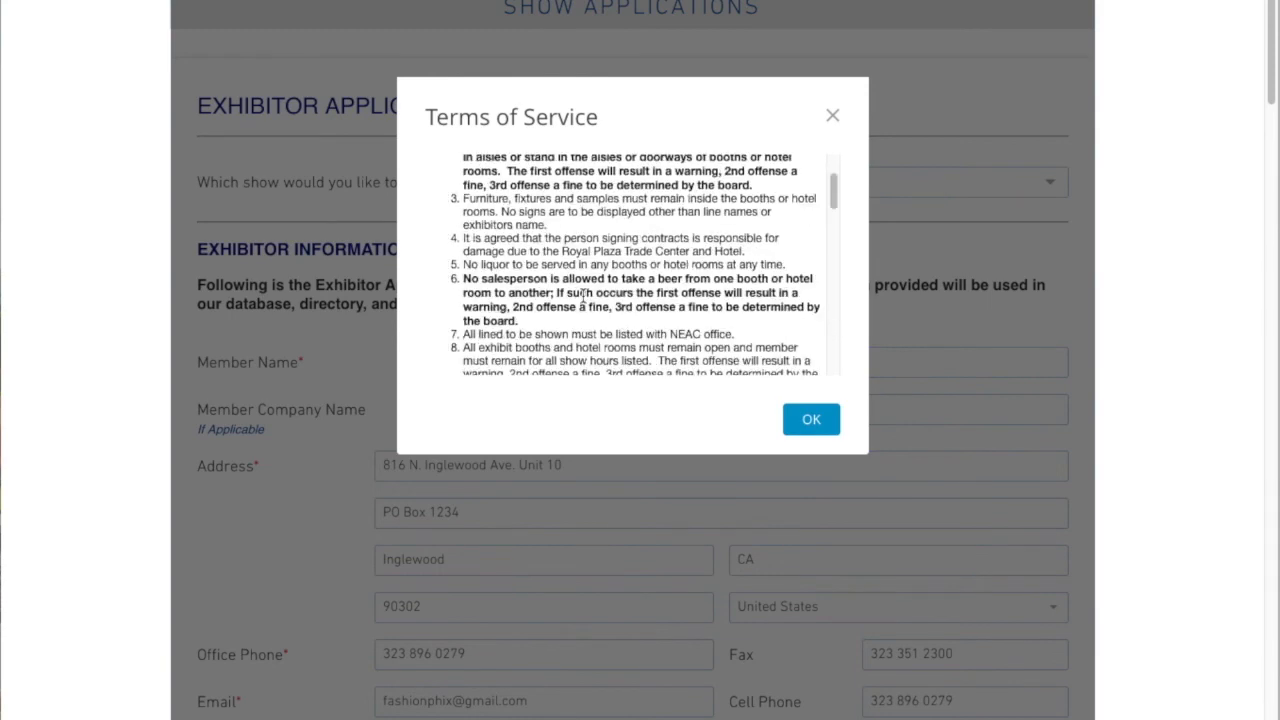
click(808, 432)
click(471, 451)
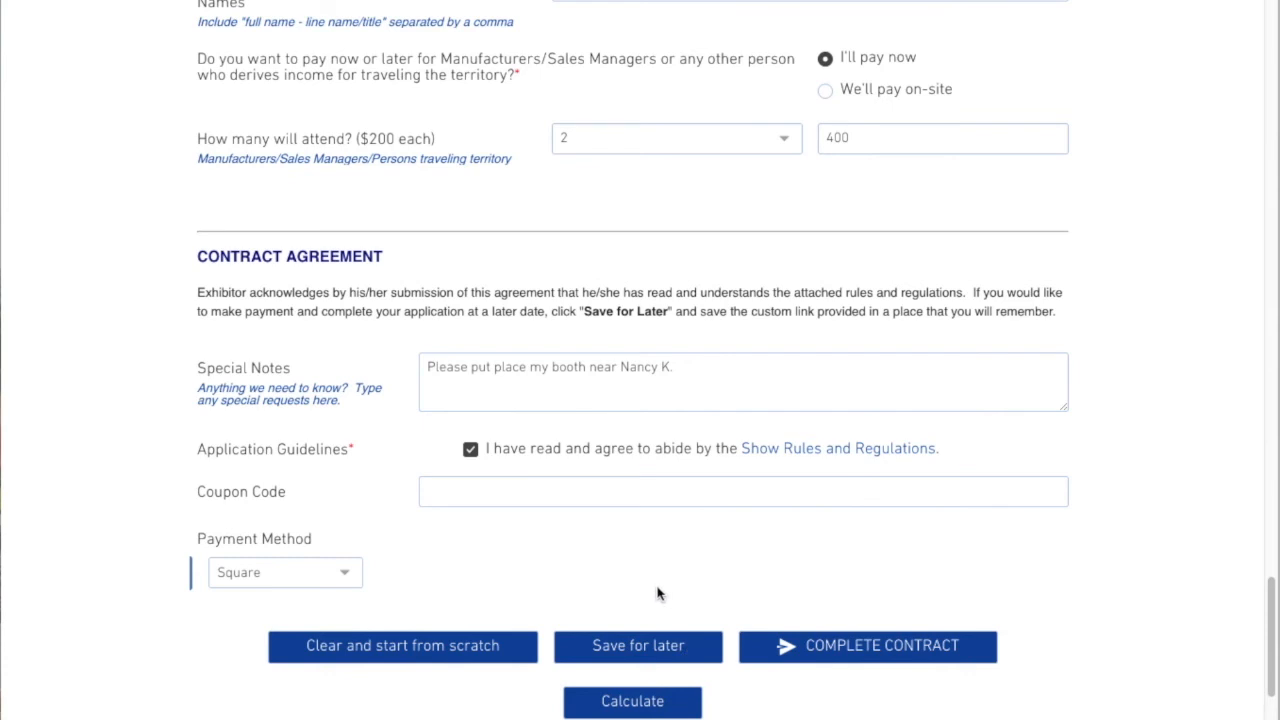
Save the application for later and select the resume link it provides
click(630, 657)
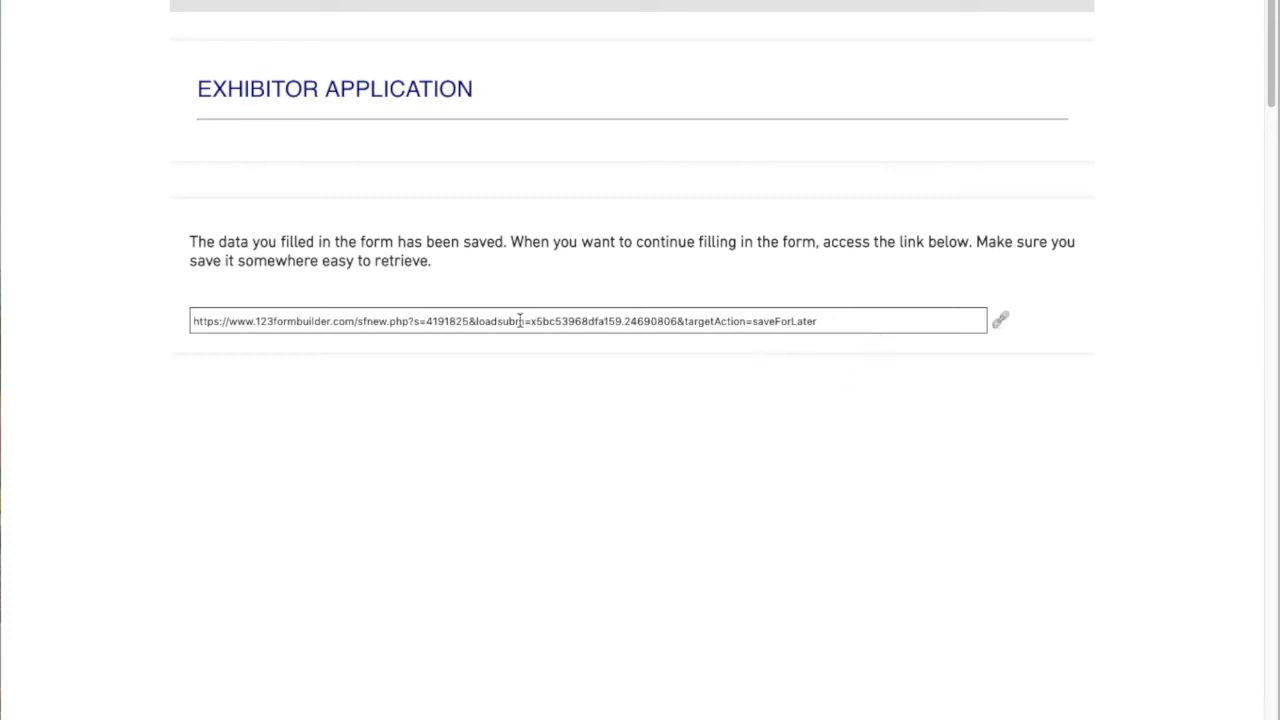
click(840, 323)
drag(840, 323, 126, 320)
key(super+c)
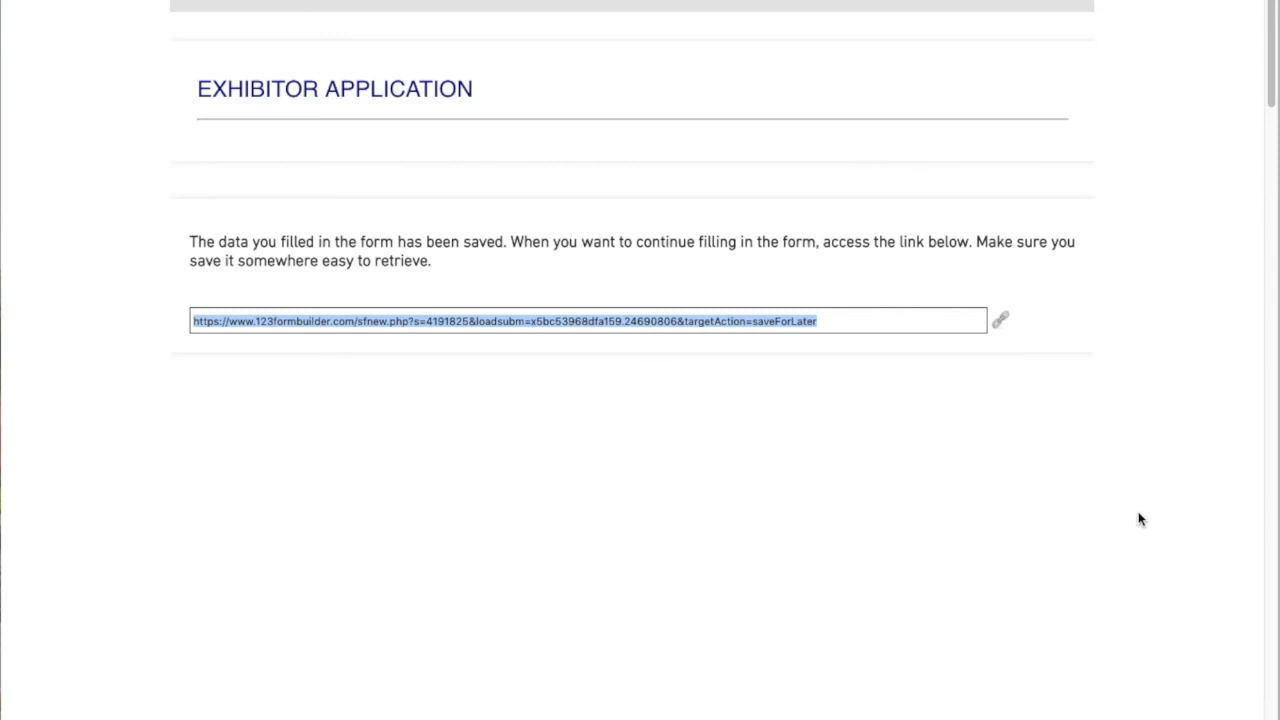
Open the copied resume link in a new browser tab
key(super+t)
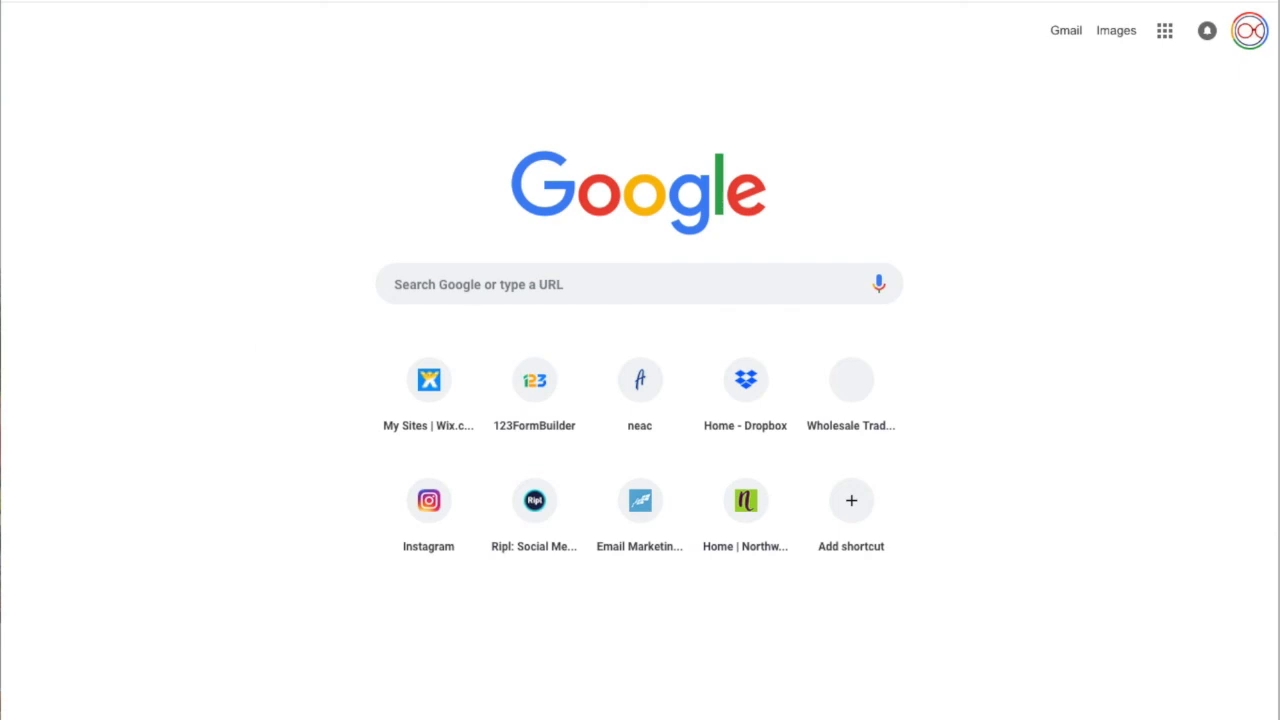
key(super+v)
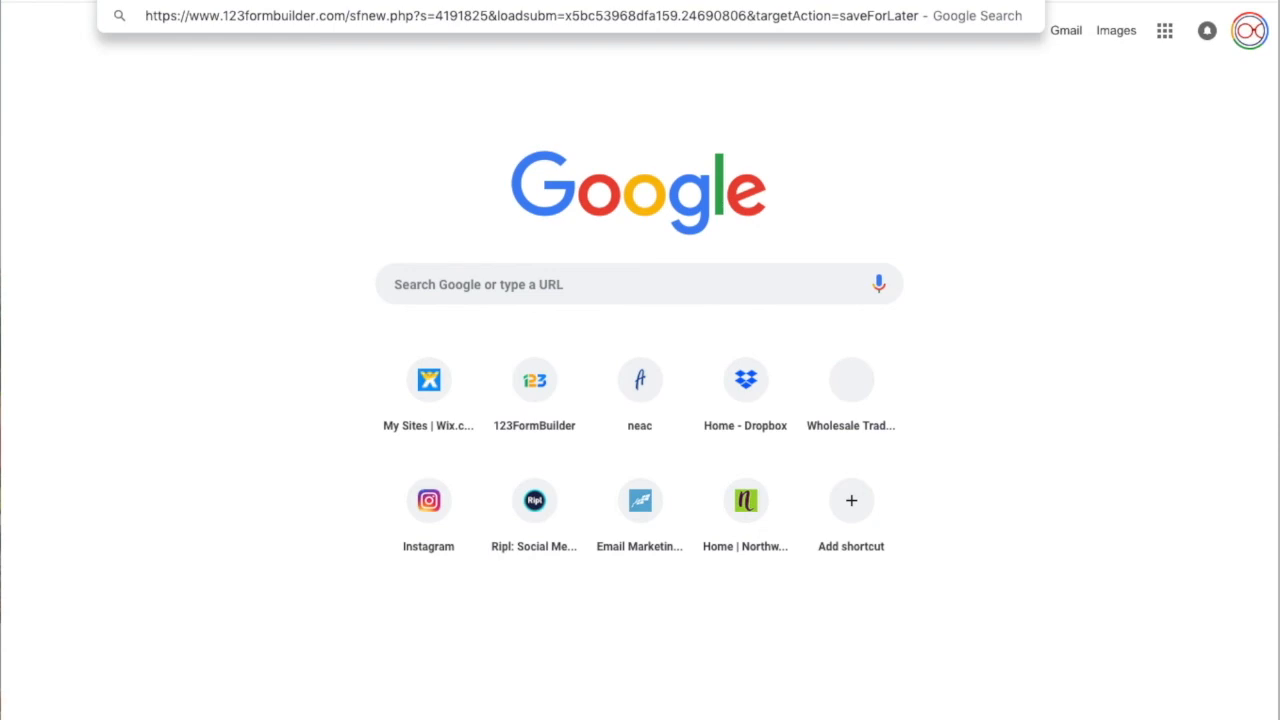
key(Return)
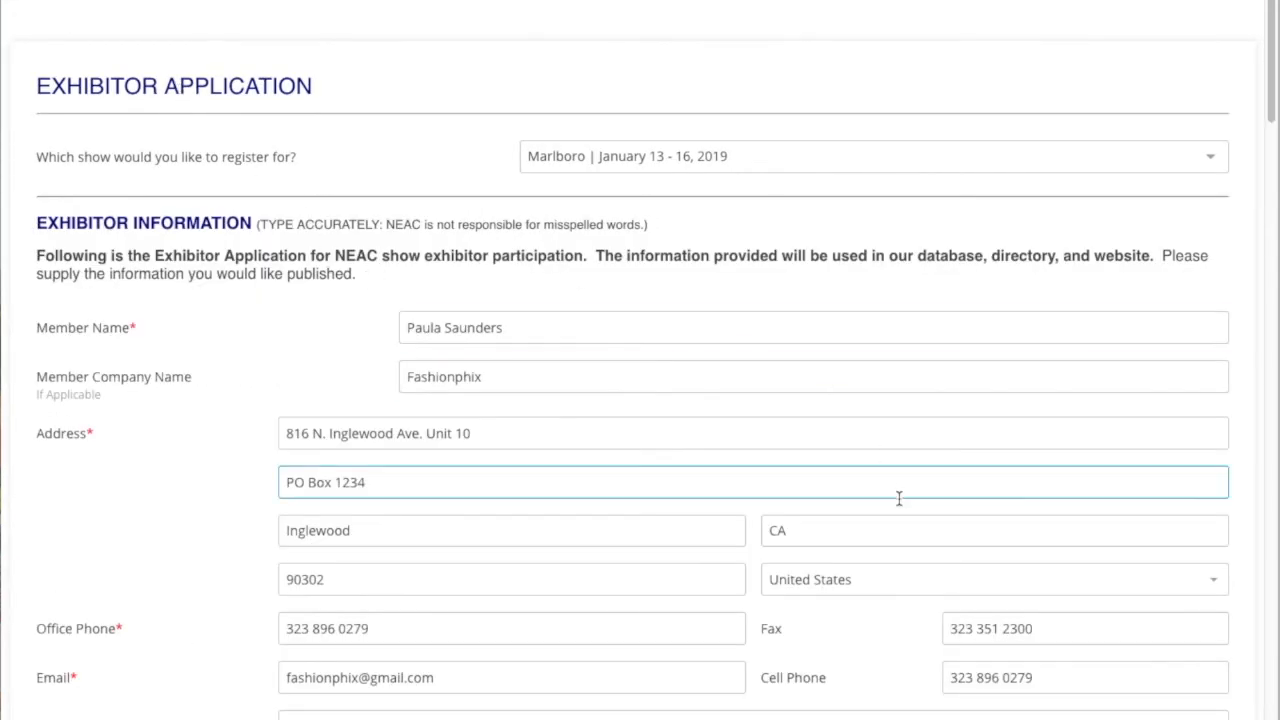
Submit the restored application with Complete Contract
scroll(893, 505, down, 5)
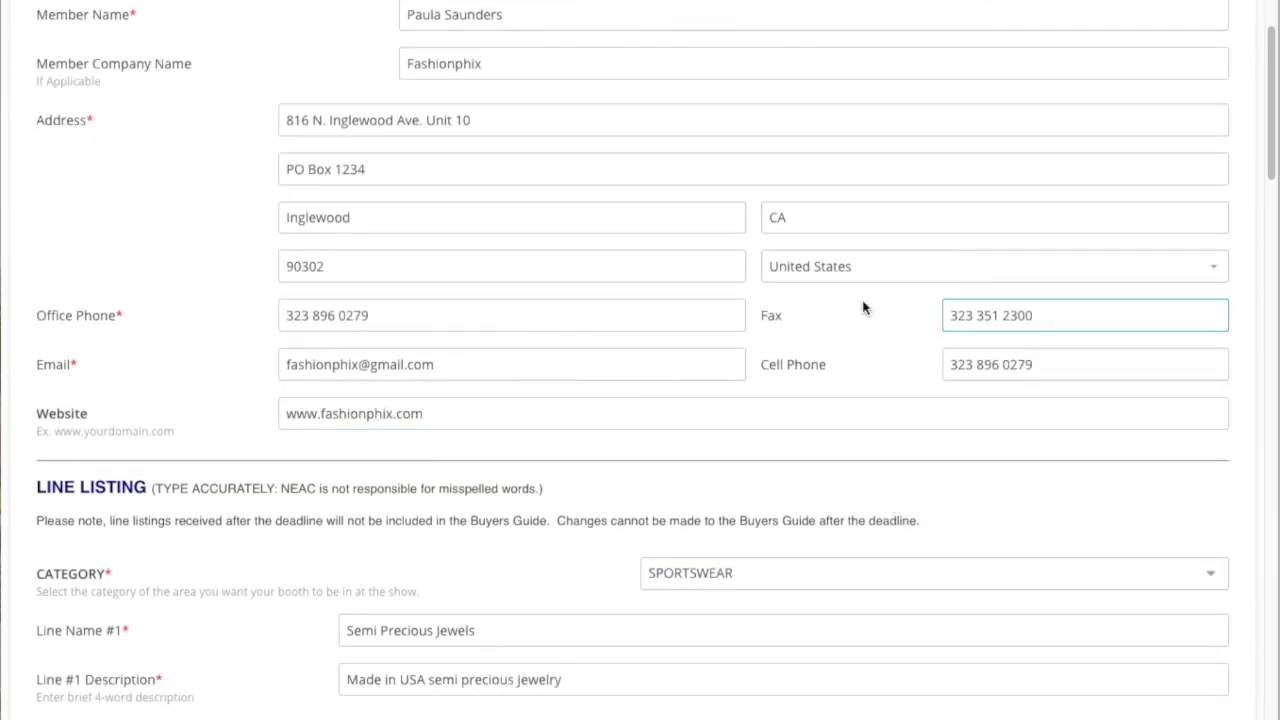
scroll(640, 546, down, 2)
scroll(572, 528, down, 10)
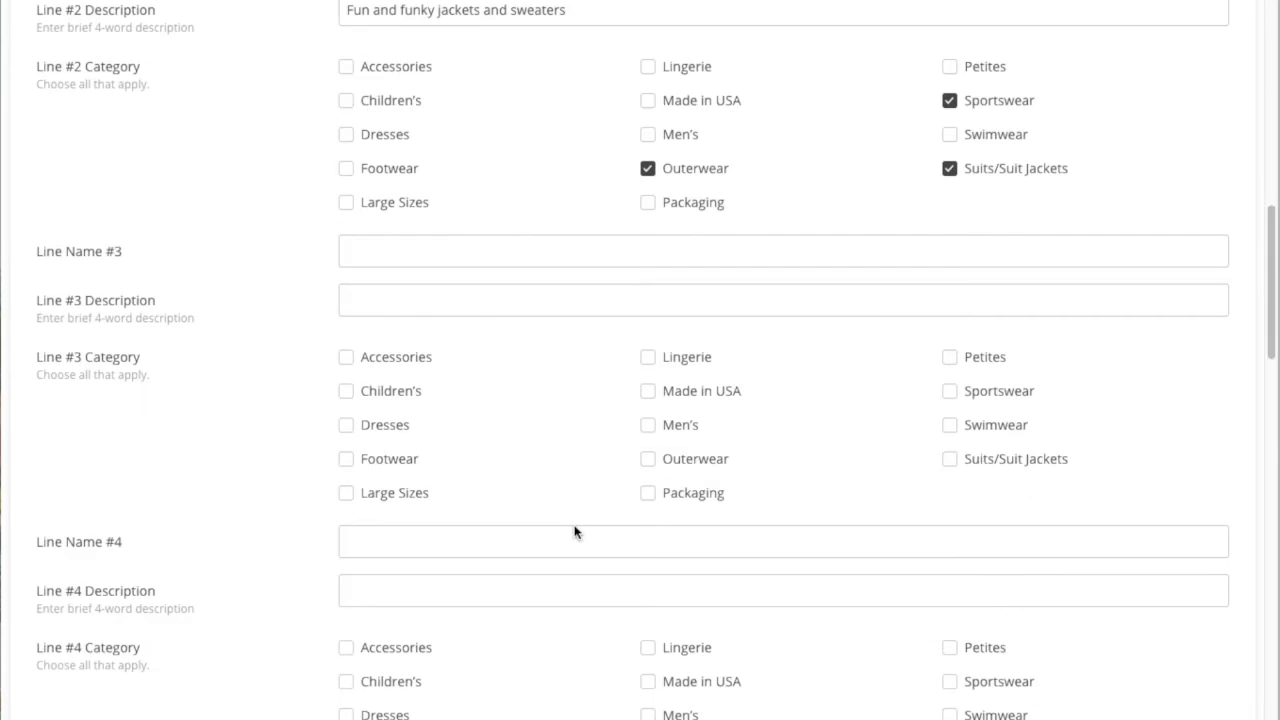
scroll(575, 524, down, 15)
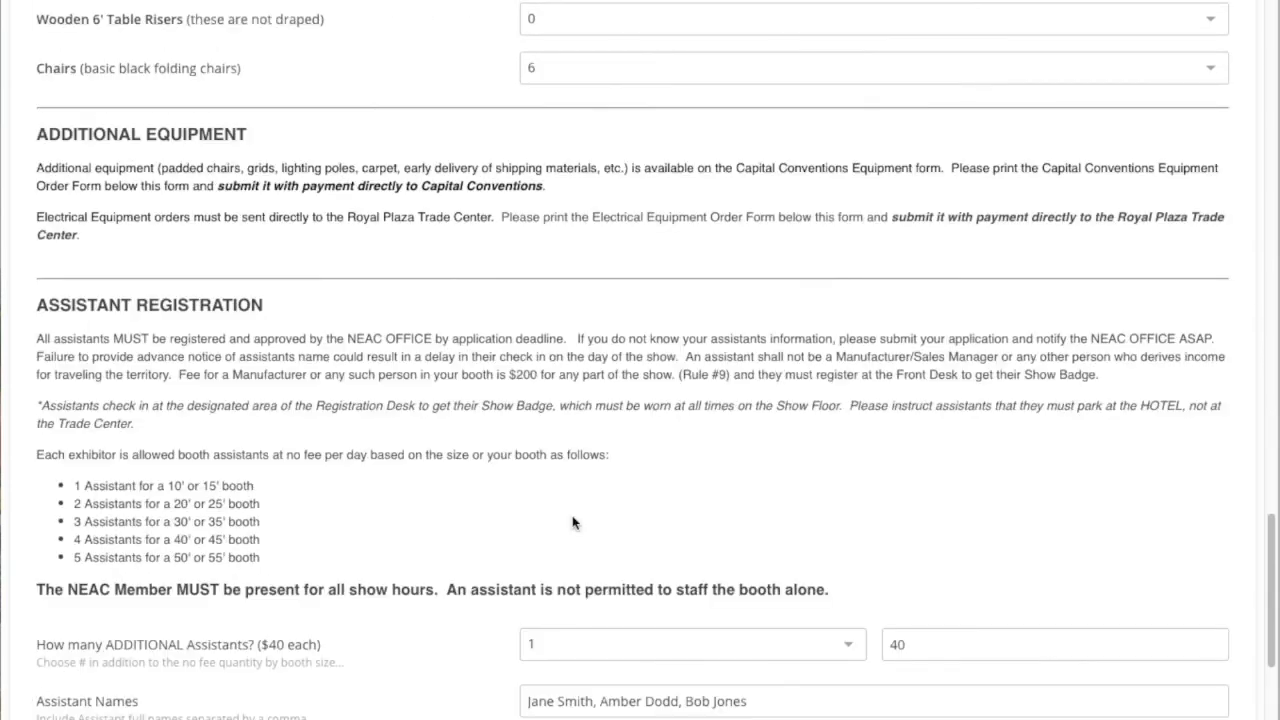
scroll(573, 521, down, 12)
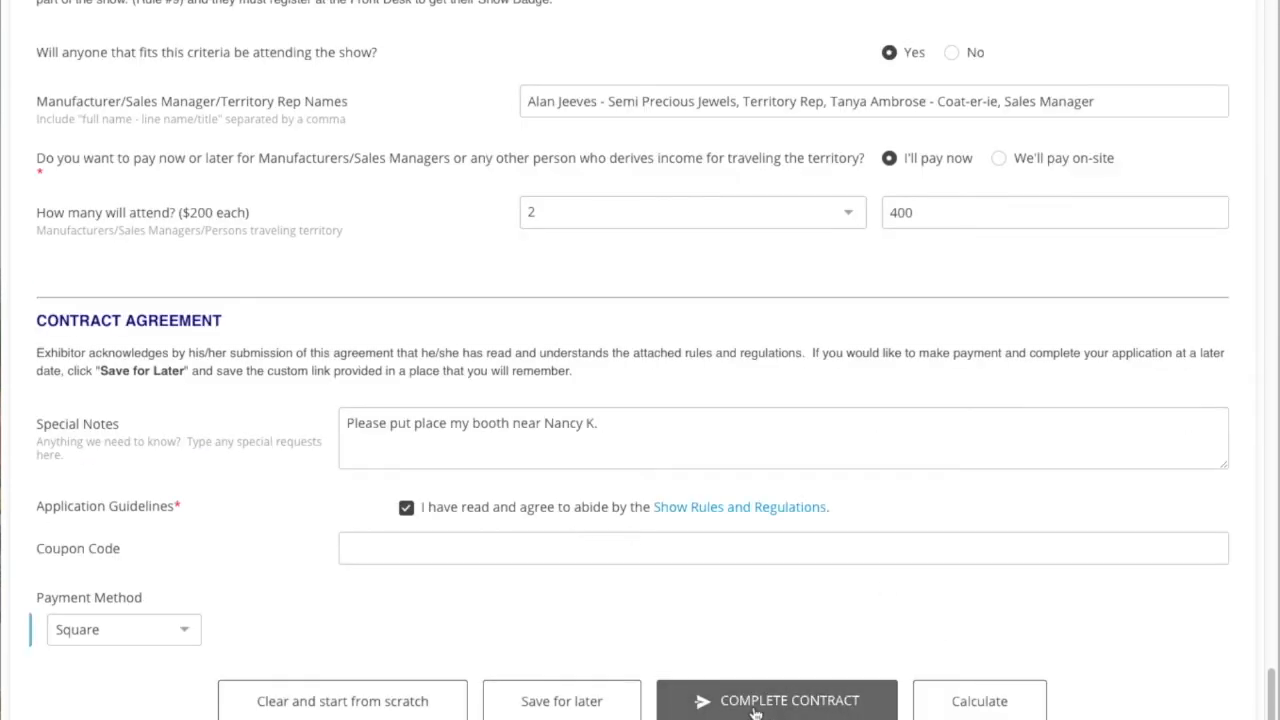
click(815, 706)
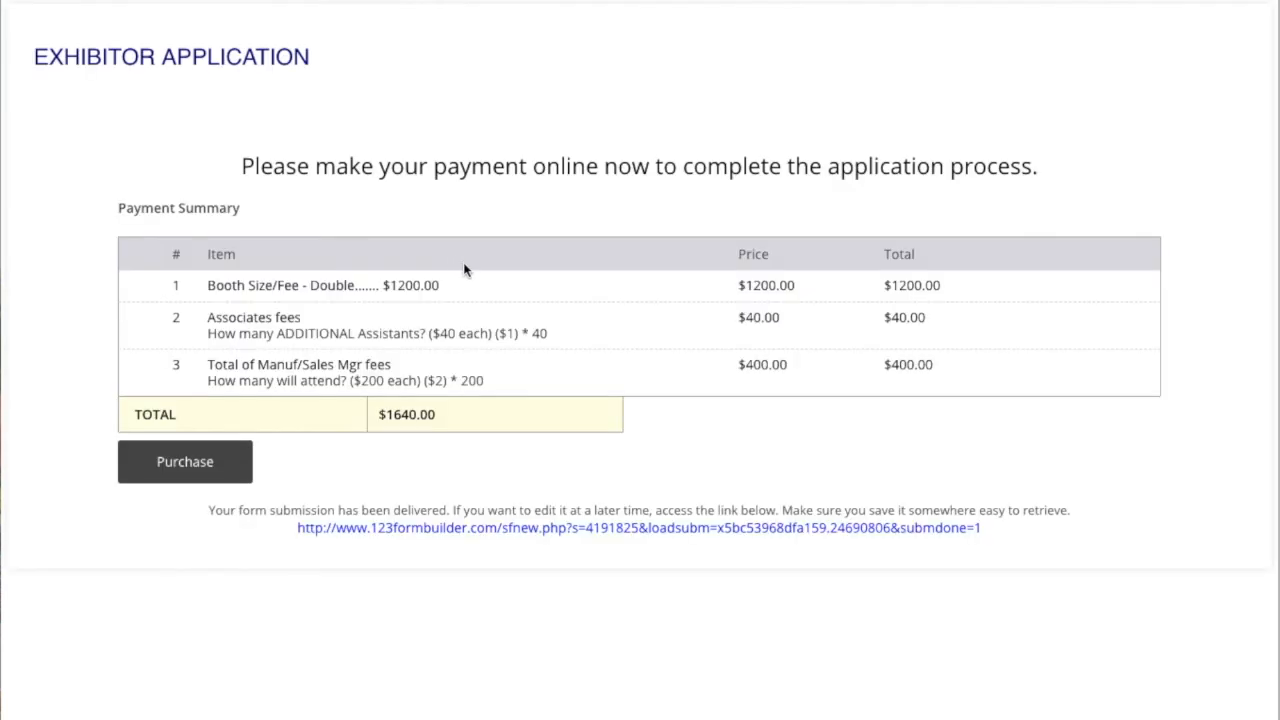
Proceed to purchase and enter the payer's first and last name in the shipping information
click(183, 466)
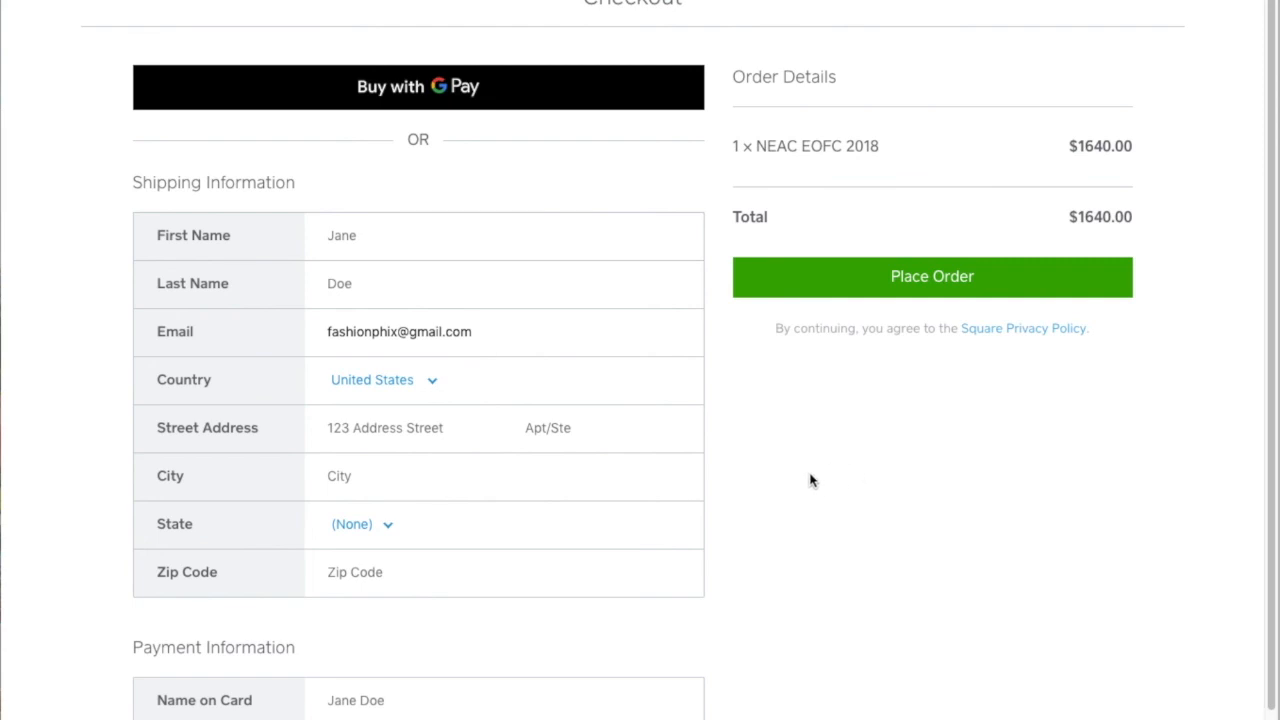
click(395, 240)
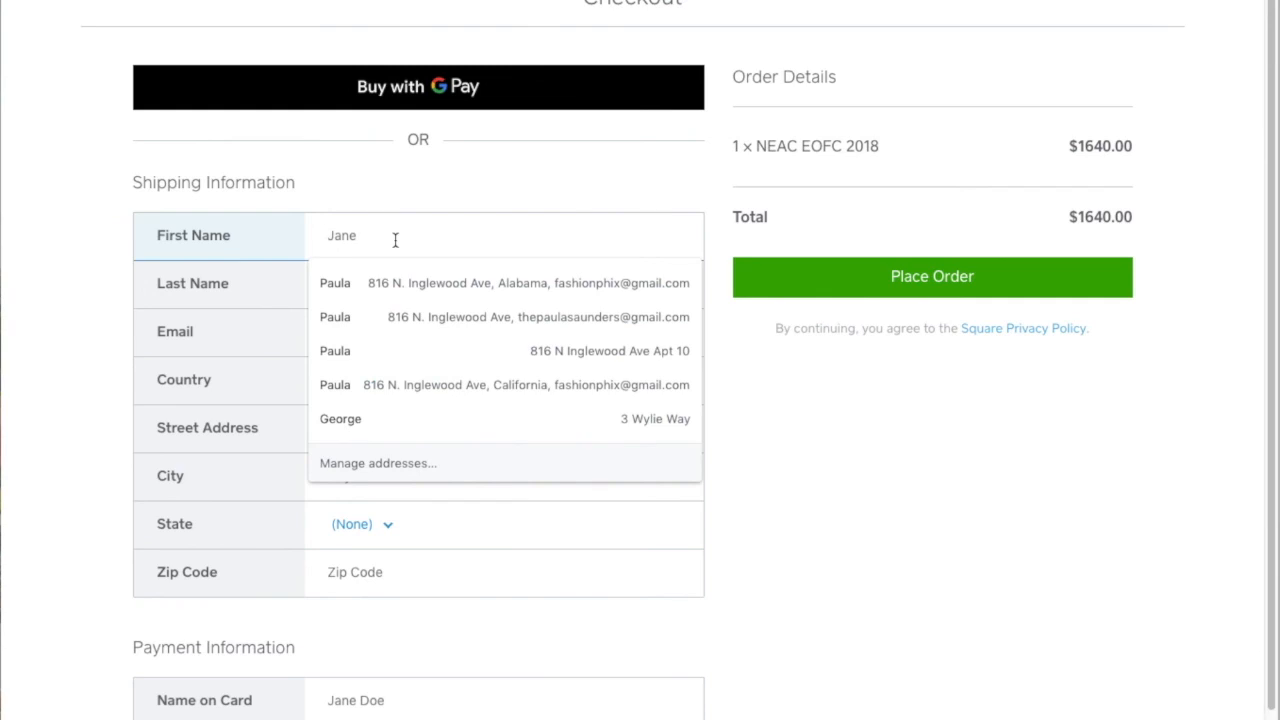
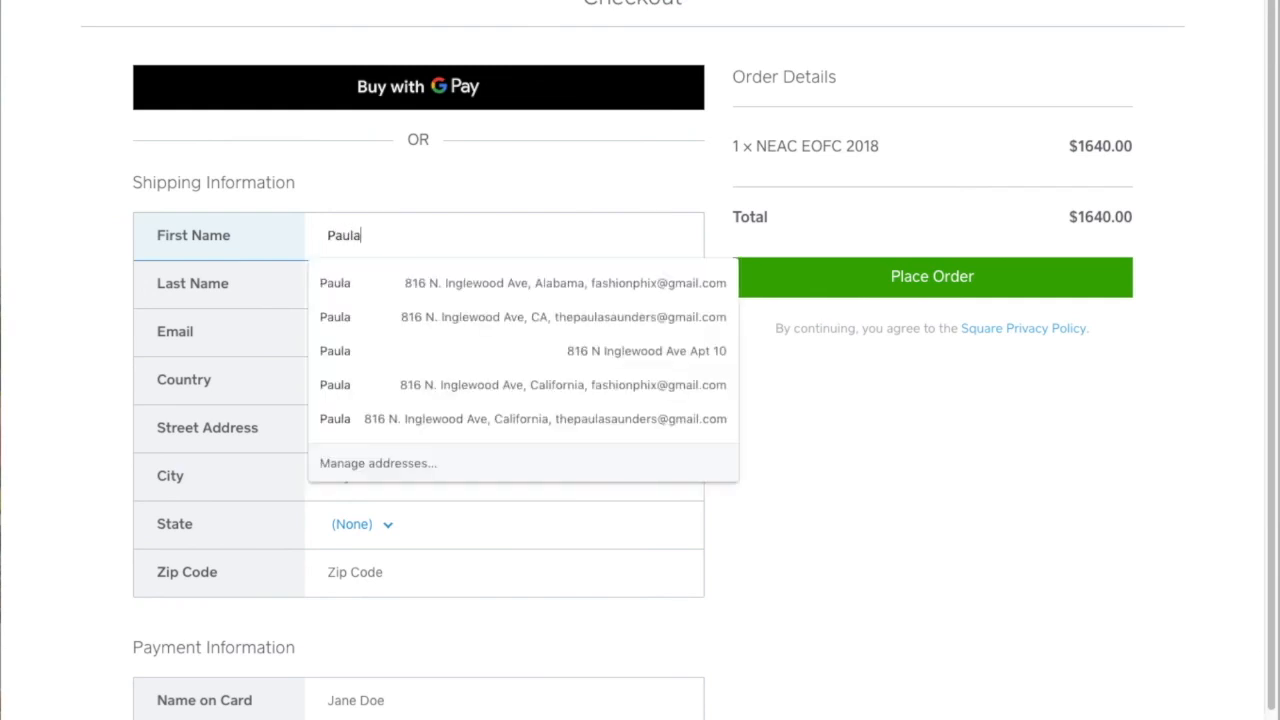
key(Tab)
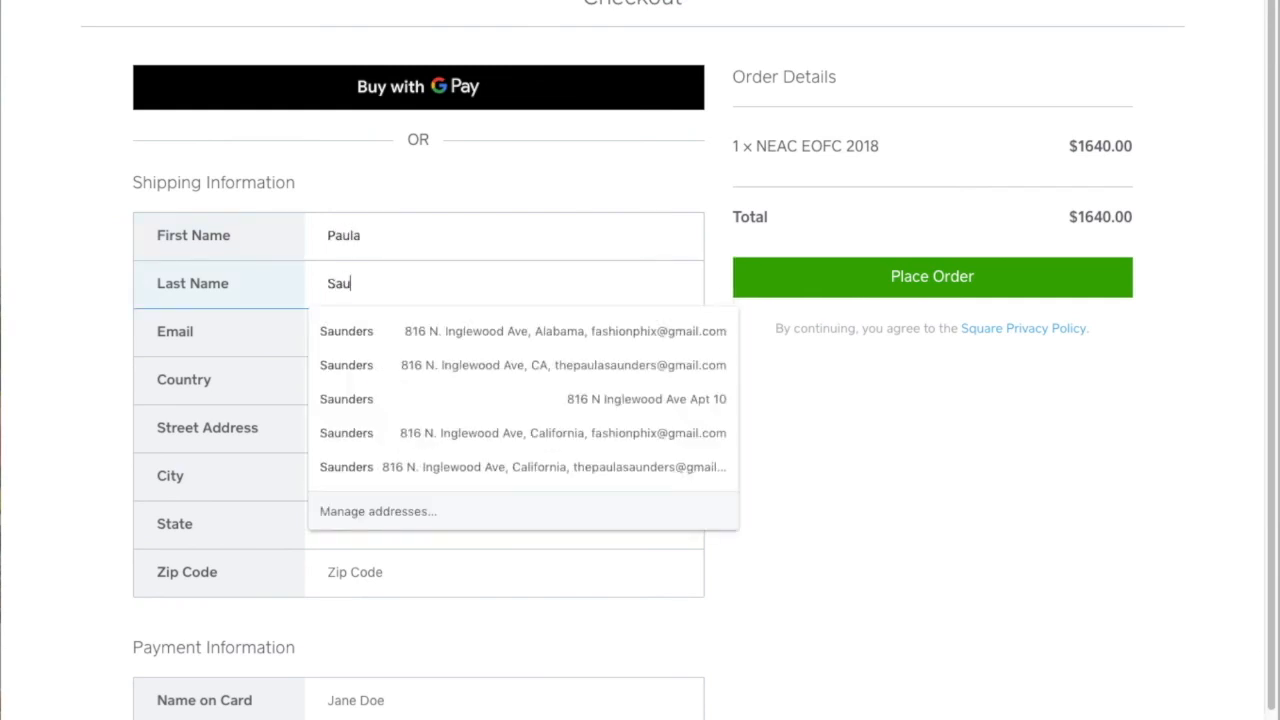
key(Tab)
Fill in the shipping street address, letting autofill complete city, state and zip code
key(Tab)
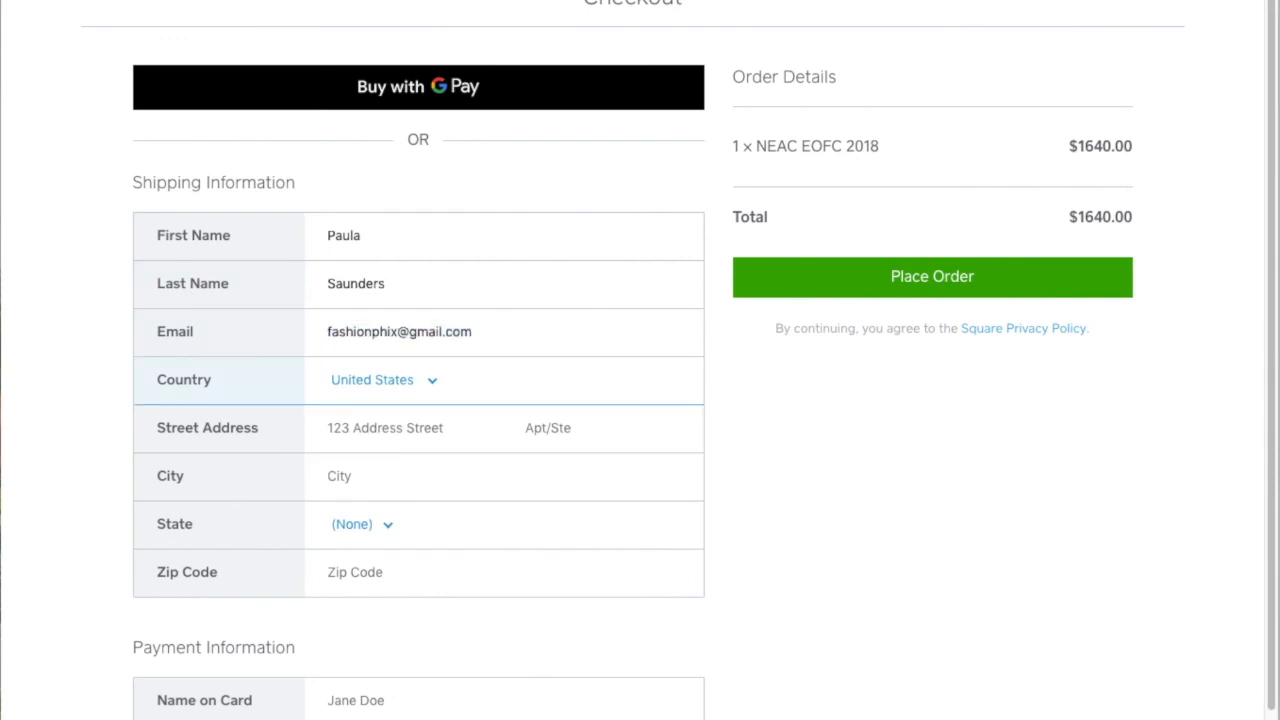
key(Tab)
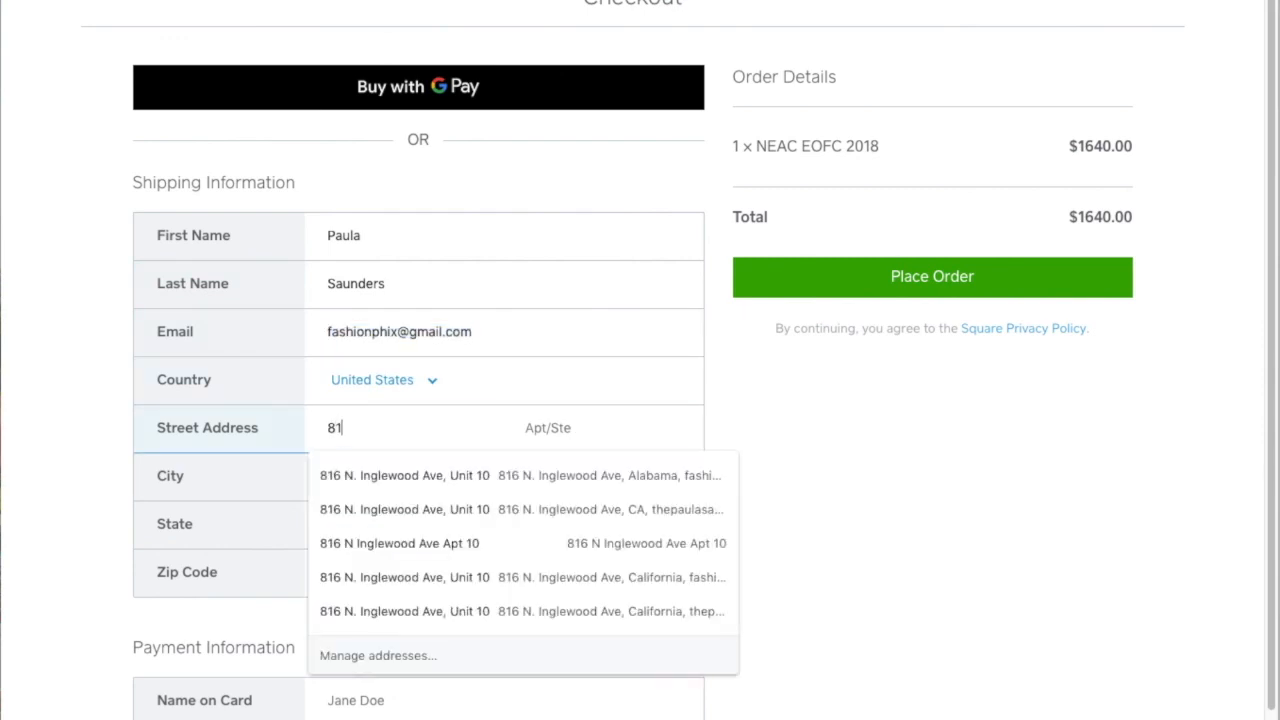
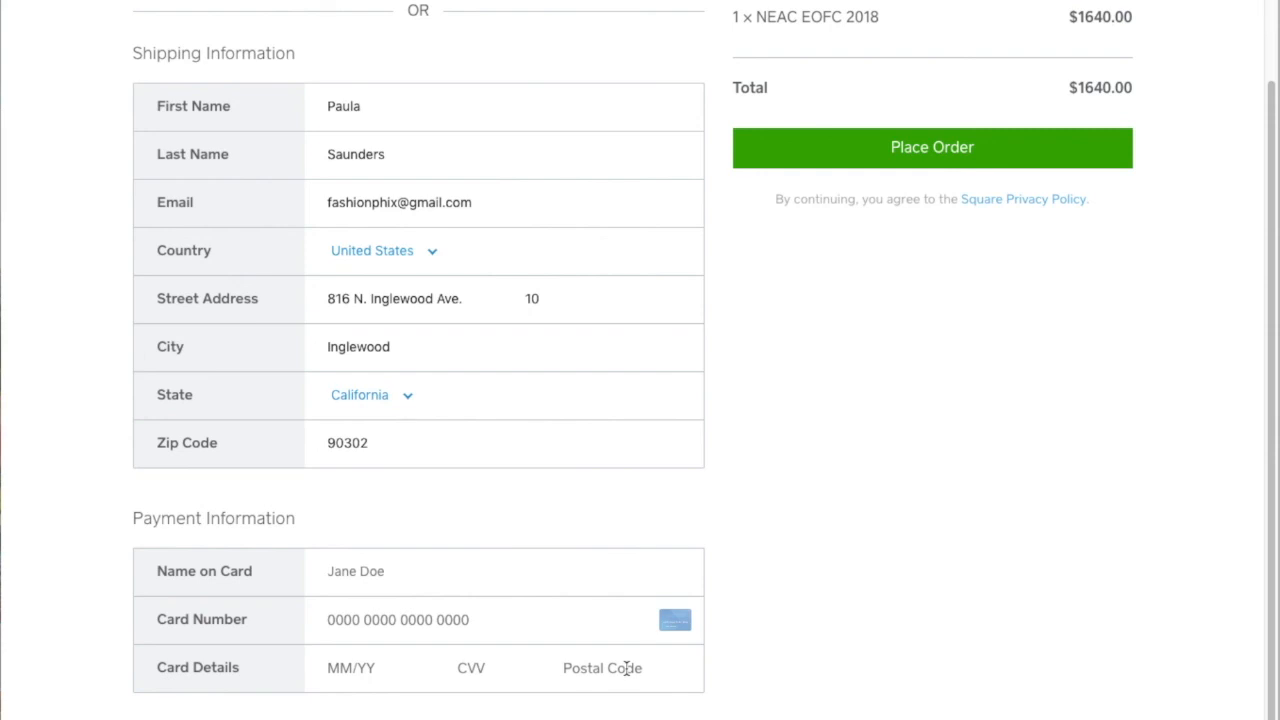
scroll(894, 654, up, 3)
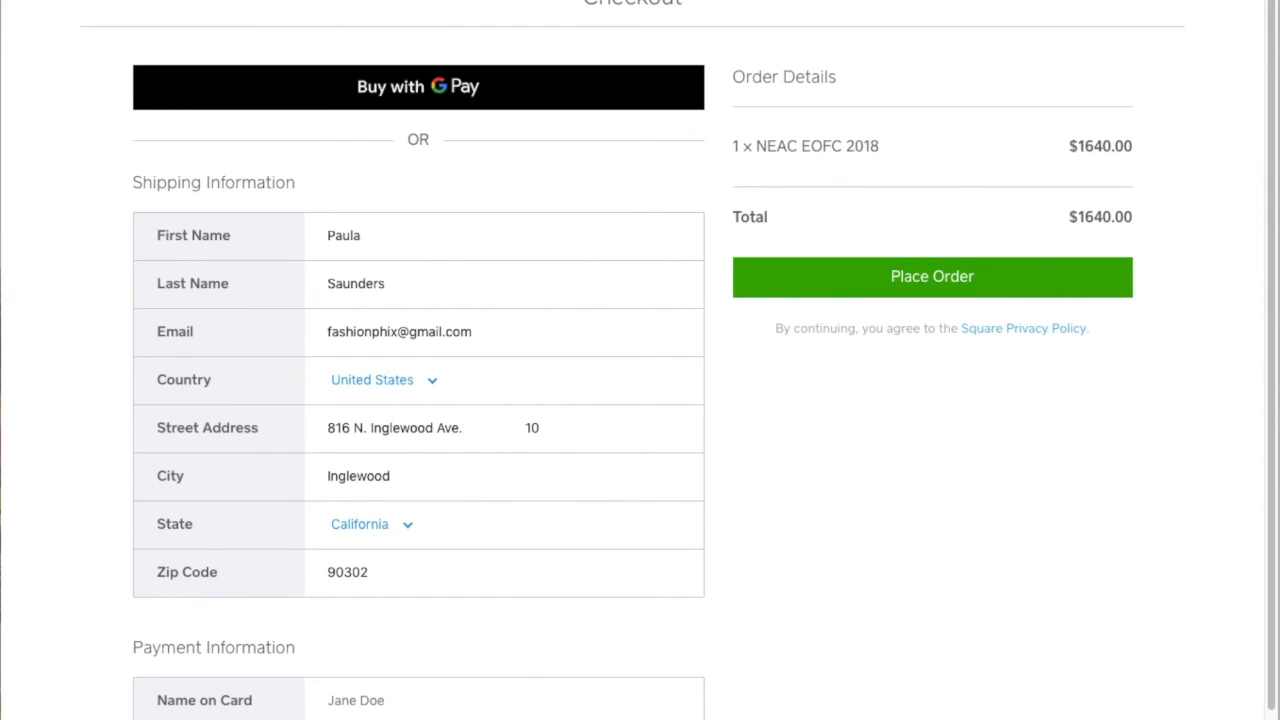
scroll(991, 543, down, 1)
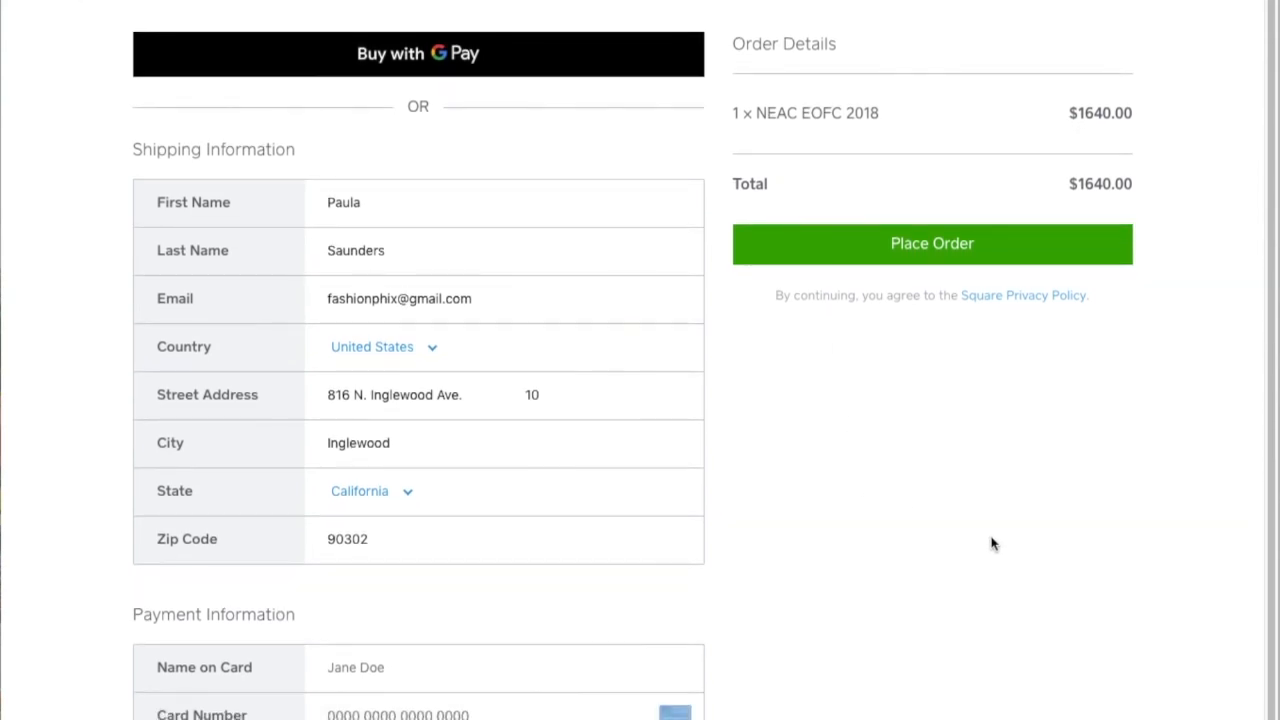